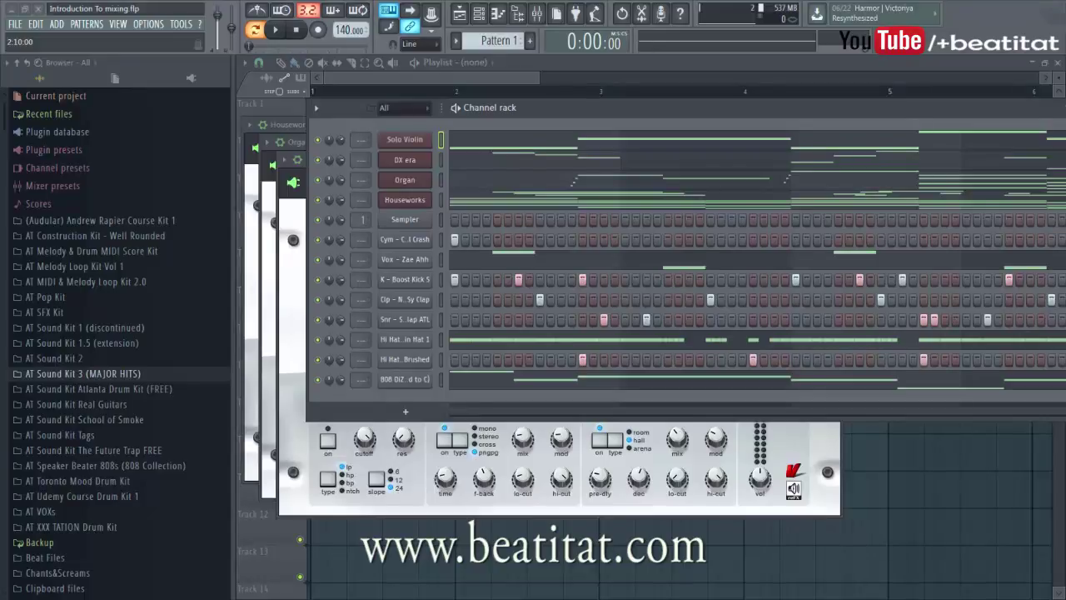
# Hide the browser and reposition the channel rack so that all its channels and patterns are in view.
pyautogui.moveTo(581, 107); pyautogui.dragTo(518, 77)
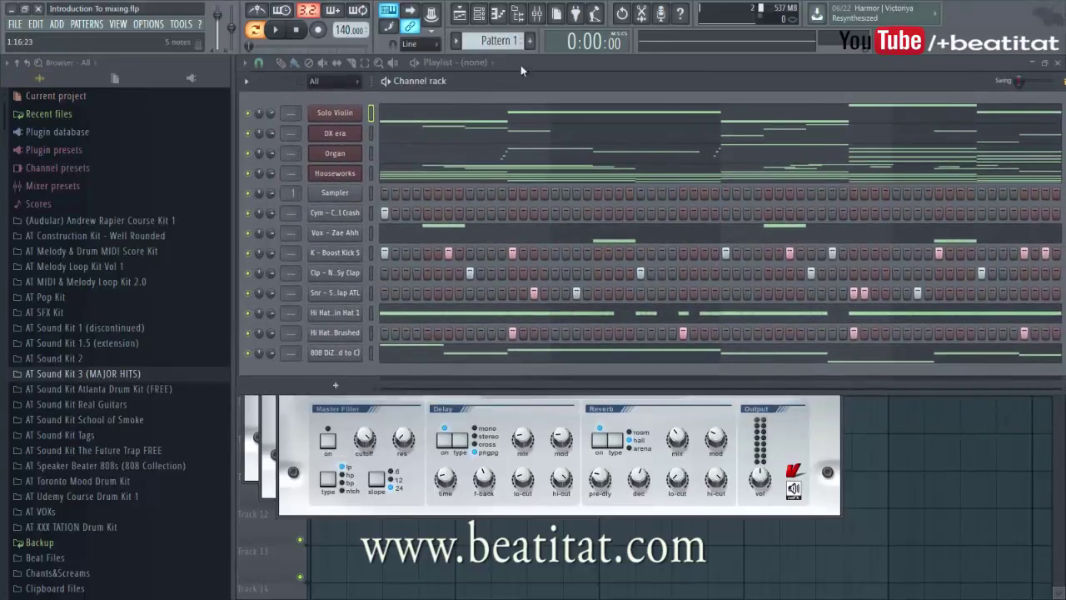
pyautogui.click(517, 13)
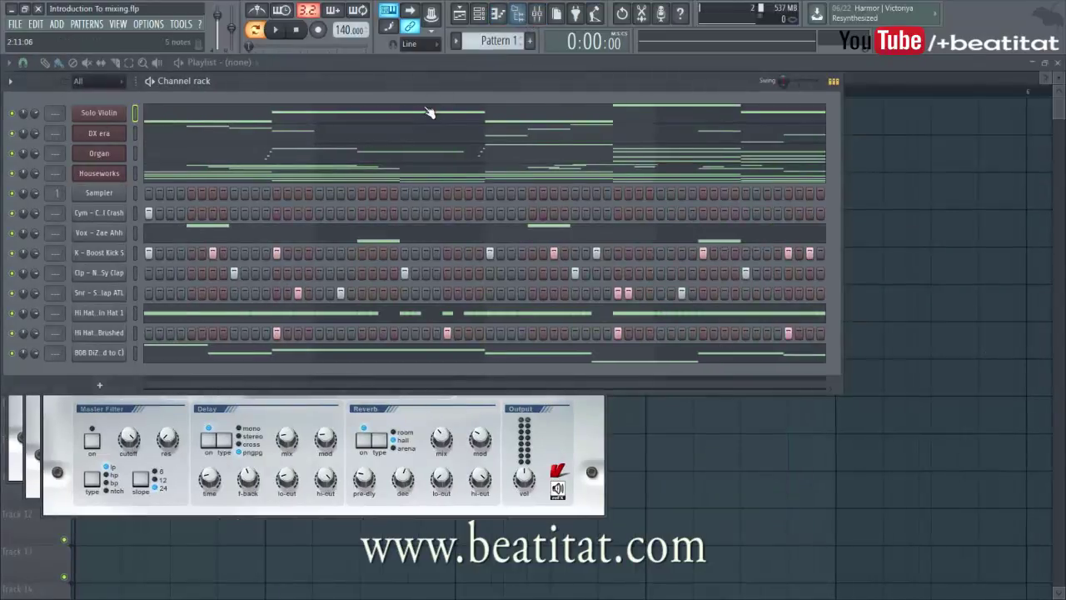
pyautogui.moveTo(450, 77); pyautogui.dragTo(493, 80)
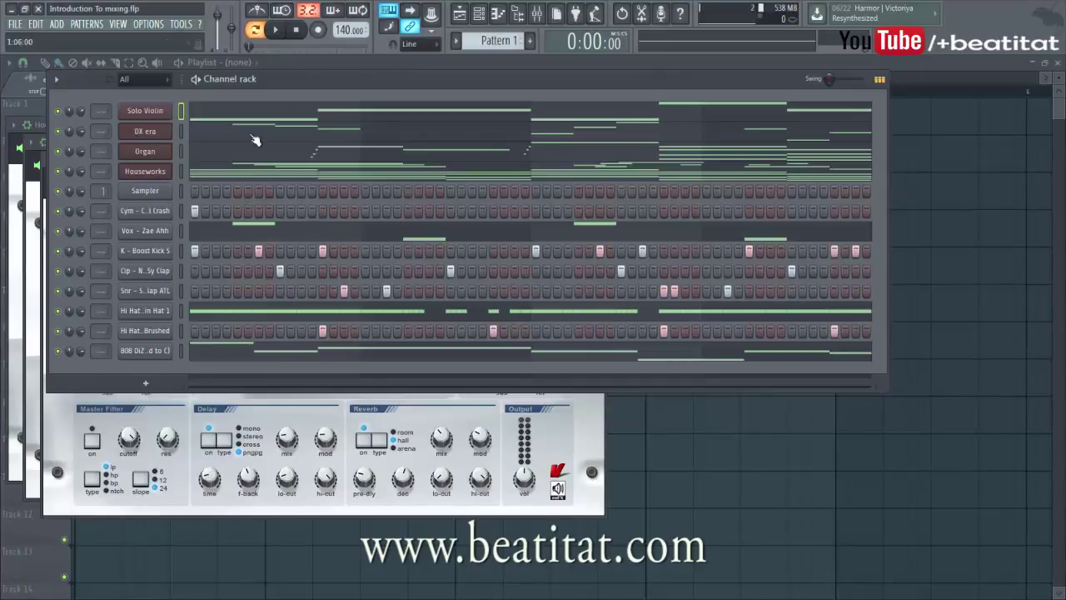
# Play Pattern 1 twice to hear the unmixed beat, stopping playback after each listen.
pyautogui.click(281, 30)
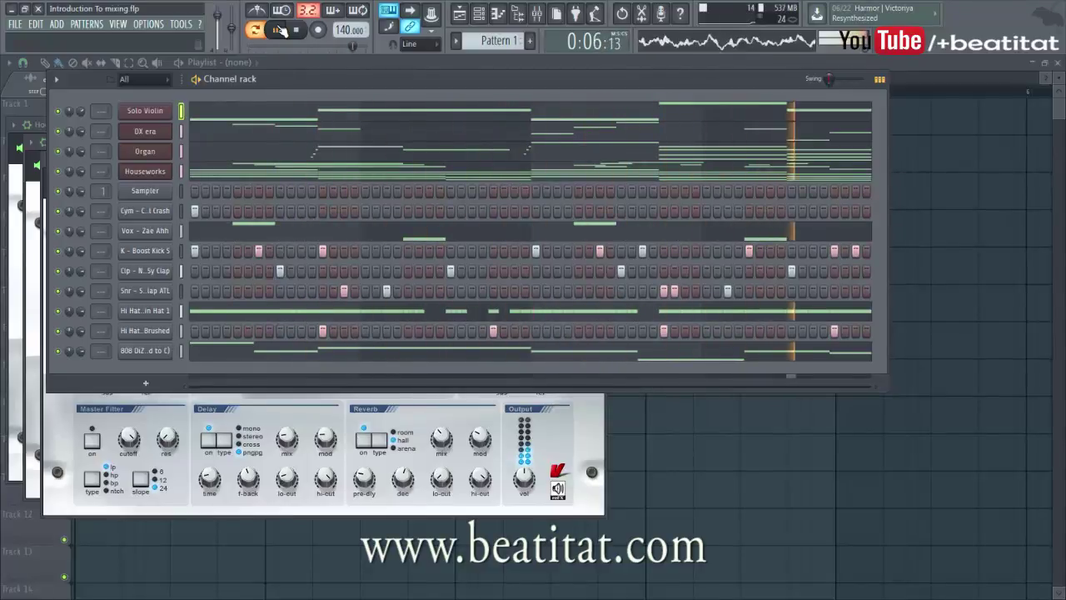
pyautogui.click(281, 30)
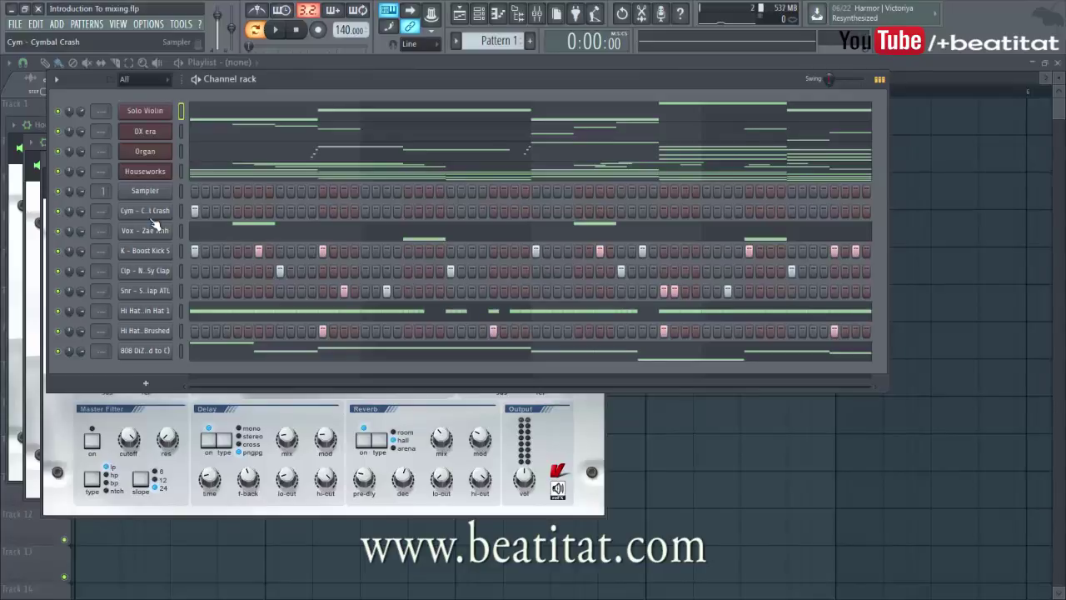
pyautogui.press('space')
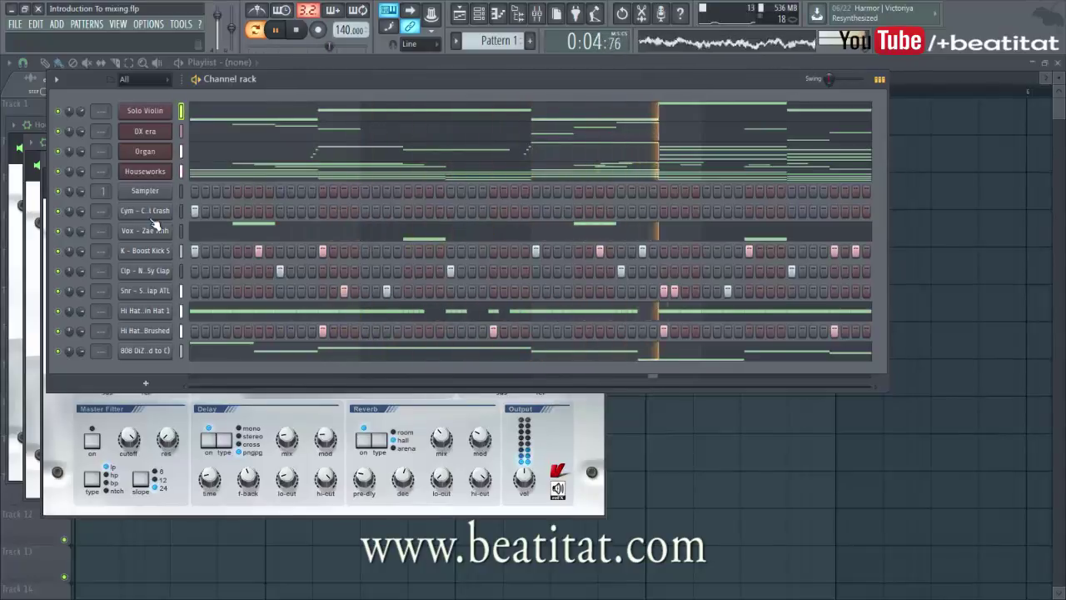
pyautogui.press('space')
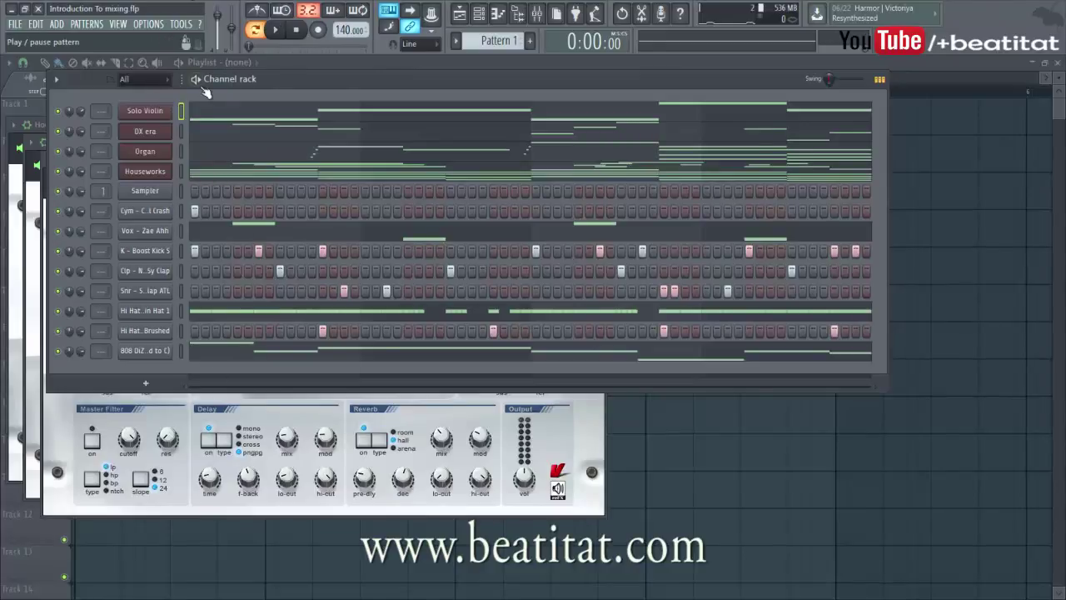
# Select all channels from Solo Violin to the 808 and route them to consecutive mixer tracks starting from Insert 1.
pyautogui.rightClick(183, 113)
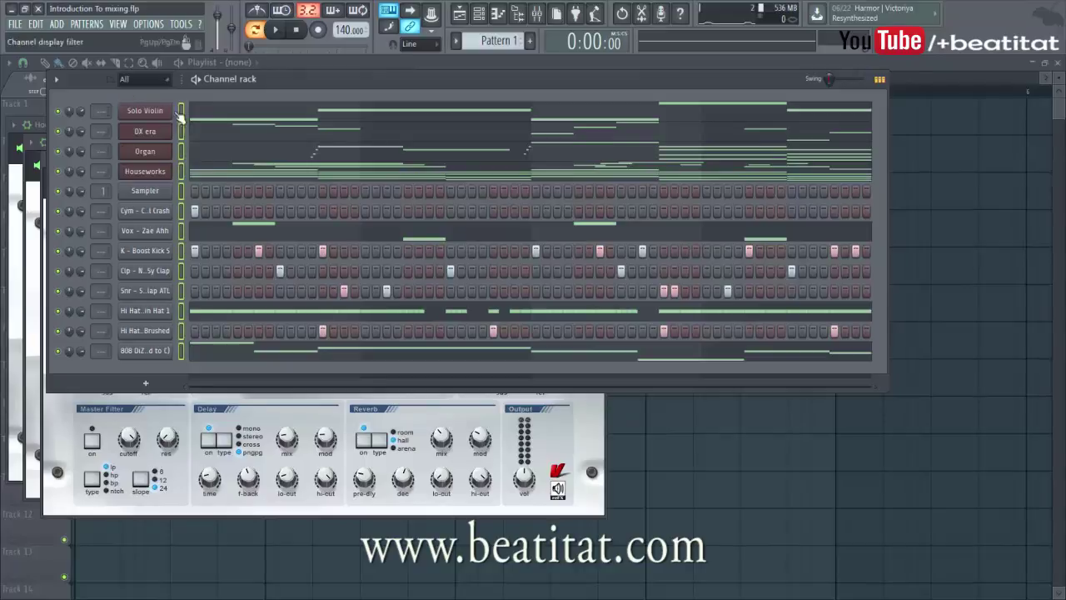
pyautogui.moveTo(183, 354); pyautogui.dragTo(180, 112)
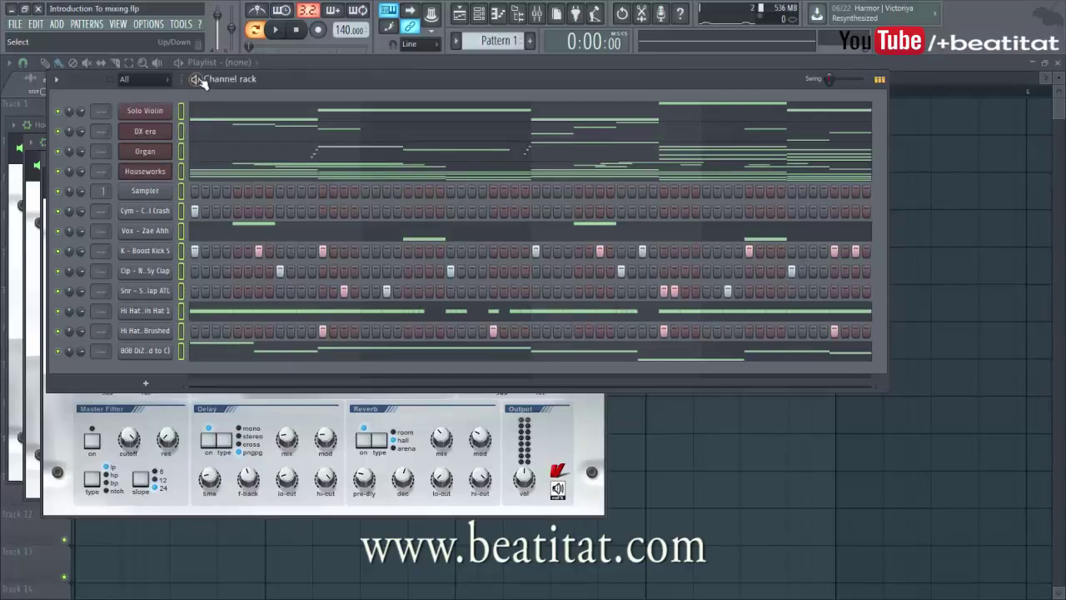
pyautogui.click(539, 24)
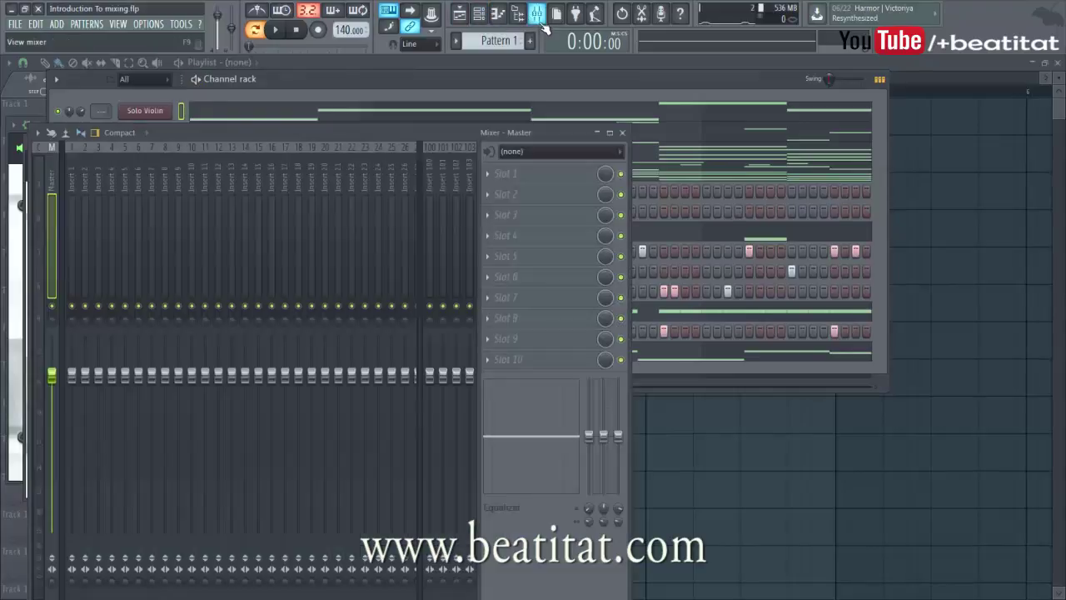
pyautogui.click(80, 211)
pyautogui.click(71, 210)
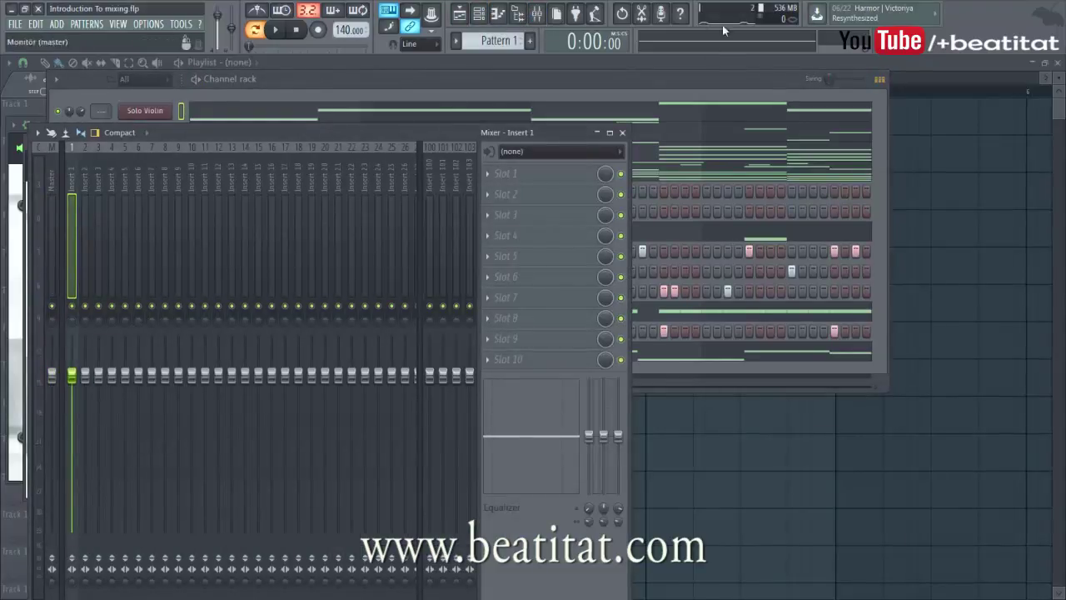
pyautogui.click(538, 21)
pyautogui.click(537, 22)
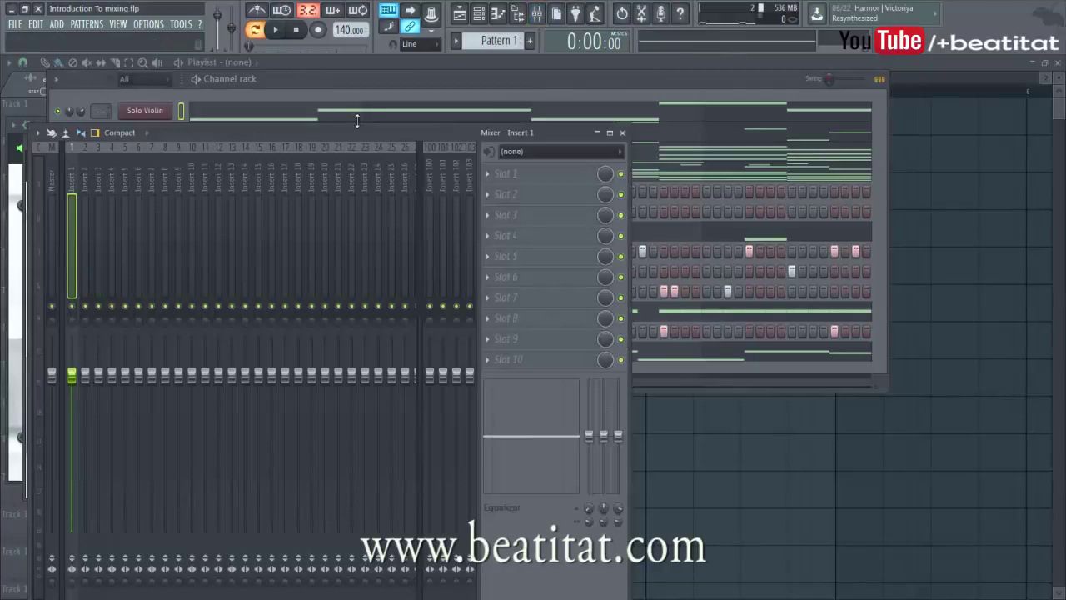
pyautogui.click(538, 15)
pyautogui.click(538, 15)
pyautogui.rightClick(78, 198)
pyautogui.click(74, 199)
pyautogui.rightClick(74, 200)
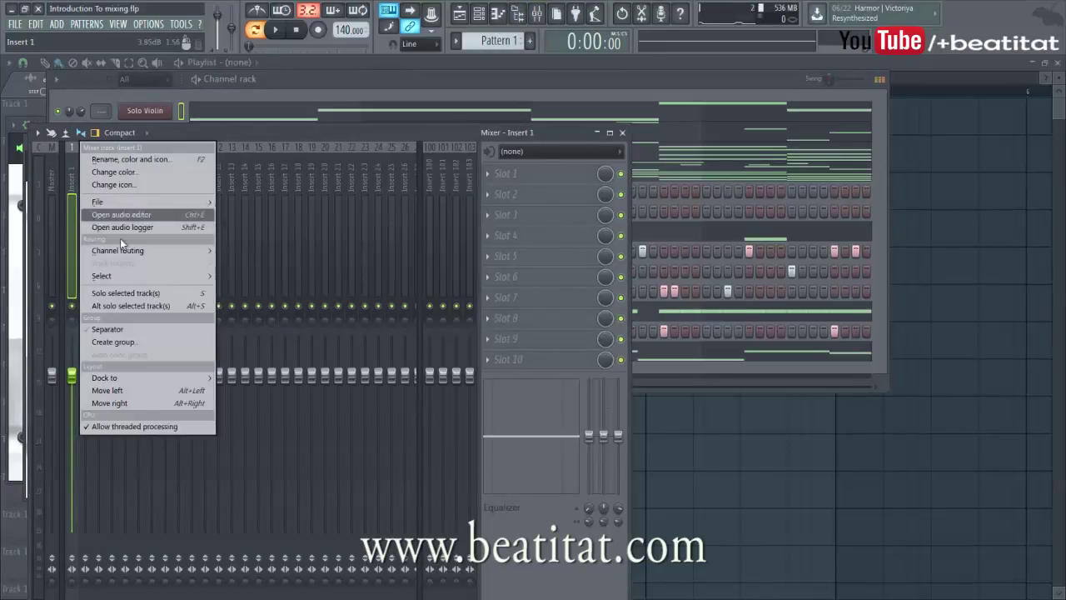
pyautogui.moveTo(141, 253)
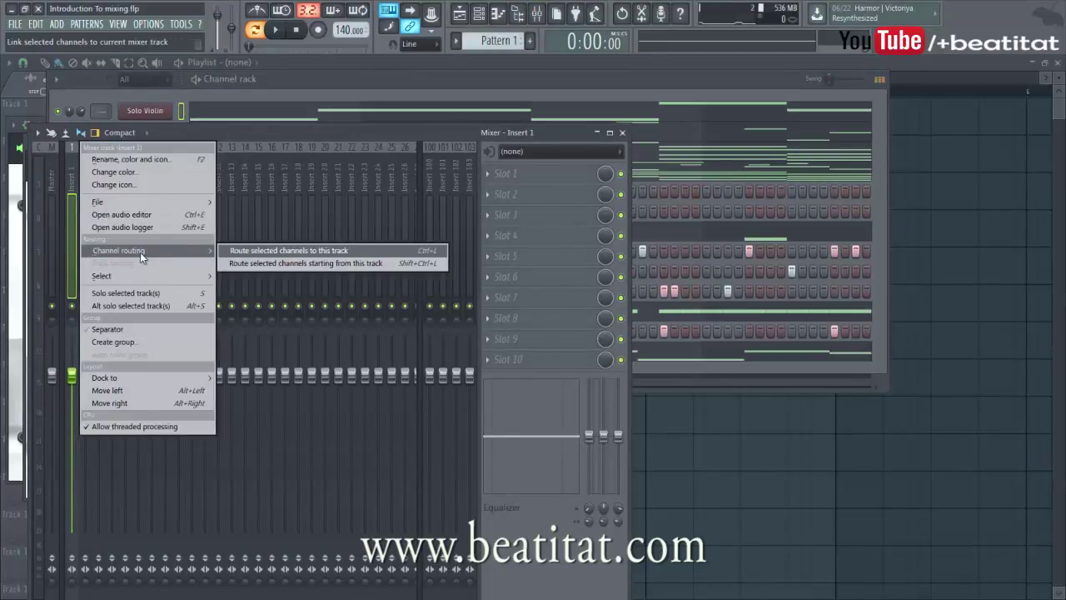
pyautogui.click(259, 266)
pyautogui.click(312, 86)
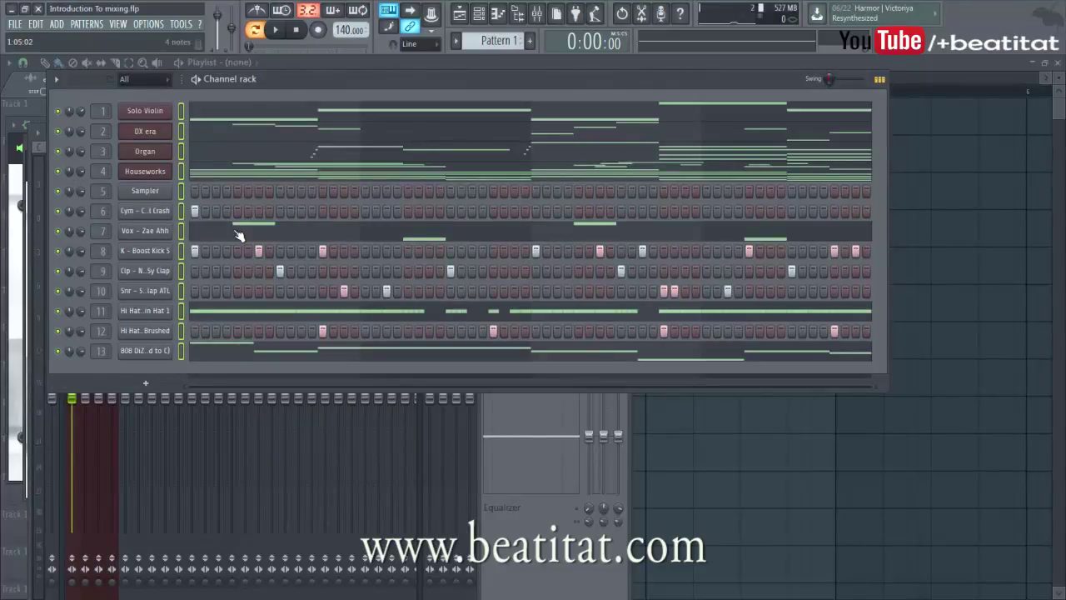
# Bring the mixer forward and lower the Sampler track's volume all the way down.
pyautogui.click(454, 502)
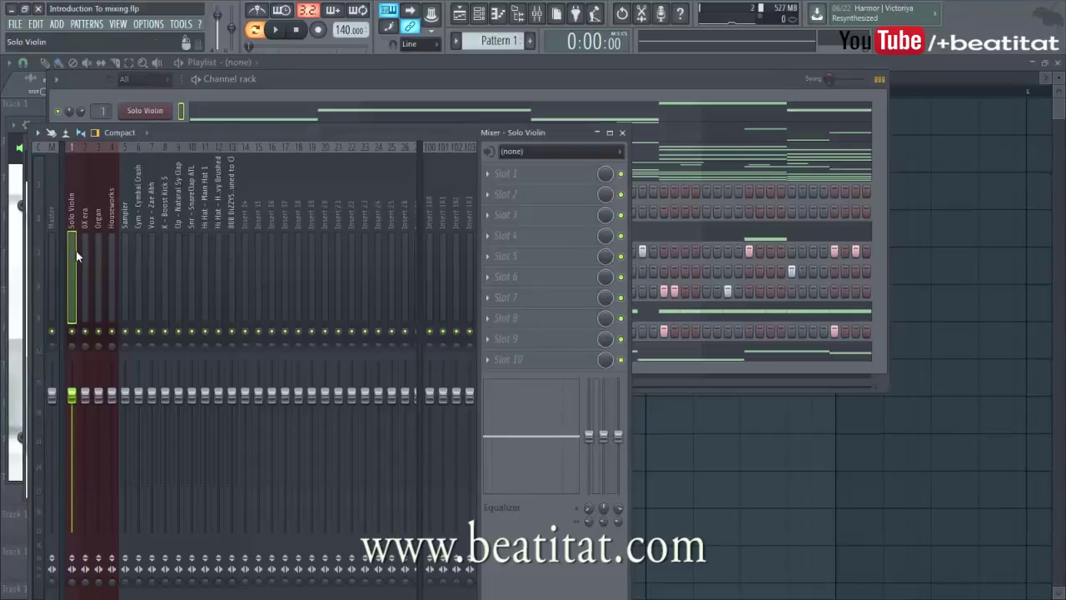
pyautogui.click(126, 231)
pyautogui.moveTo(125, 395); pyautogui.dragTo(125, 532)
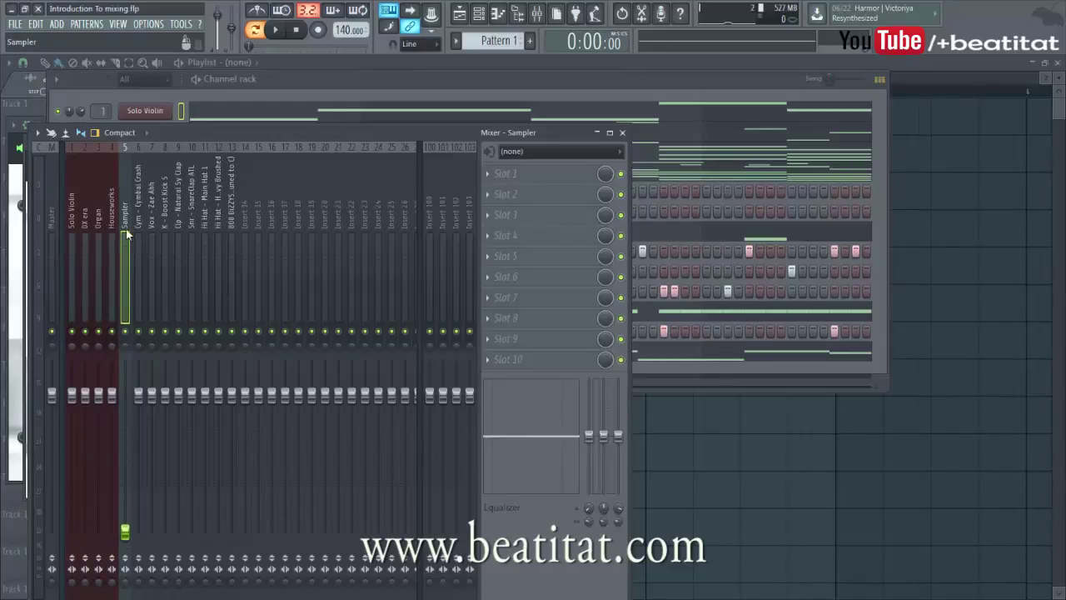
# Play the pattern with the Master track selected to examine its level meter, and stop playback.
pyautogui.press('space')
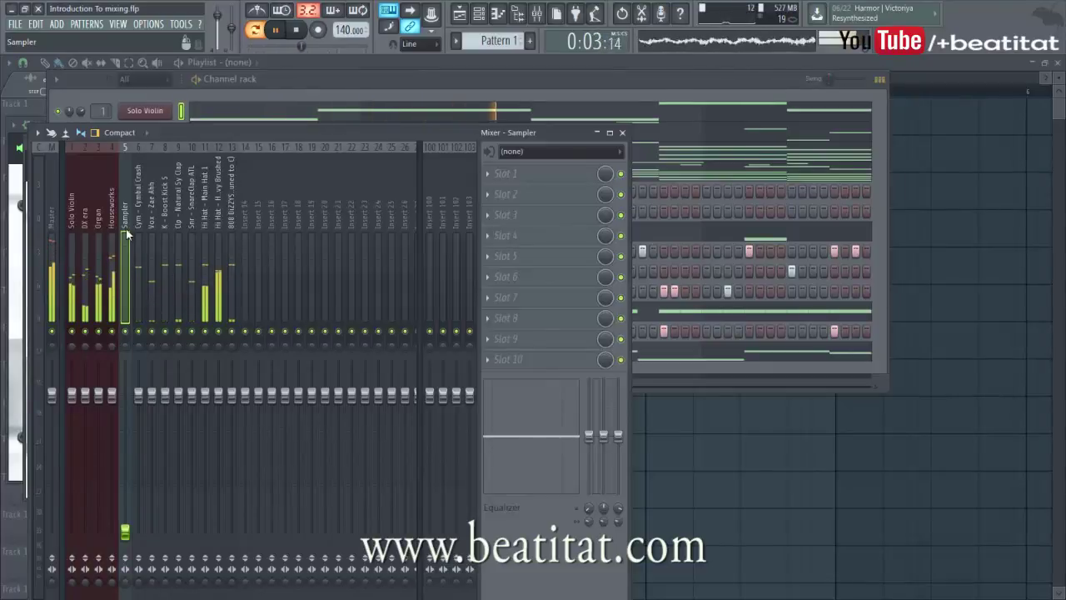
pyautogui.click(53, 239)
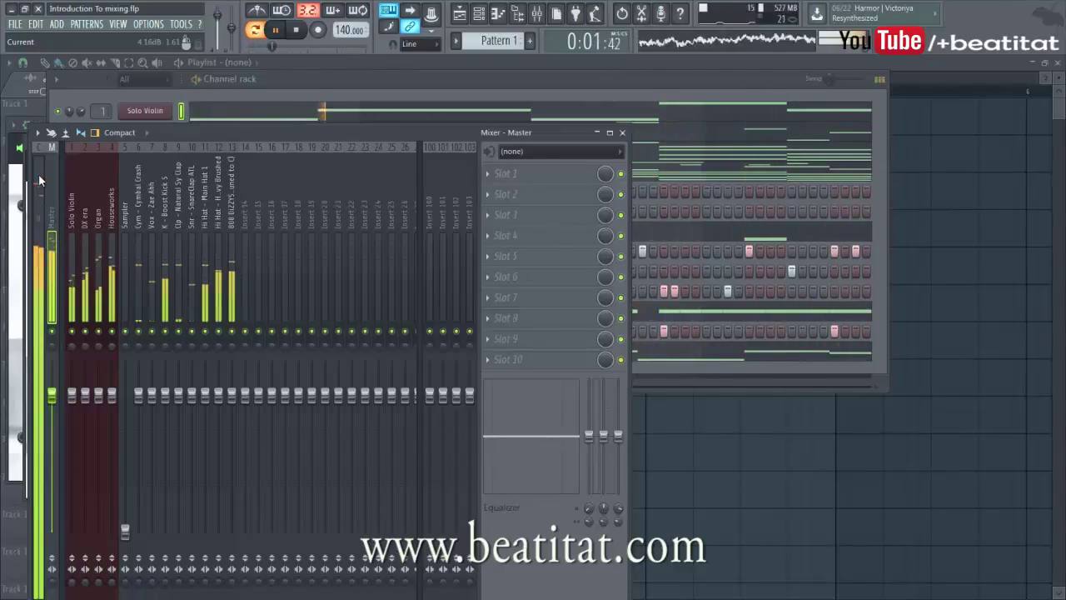
pyautogui.press('space')
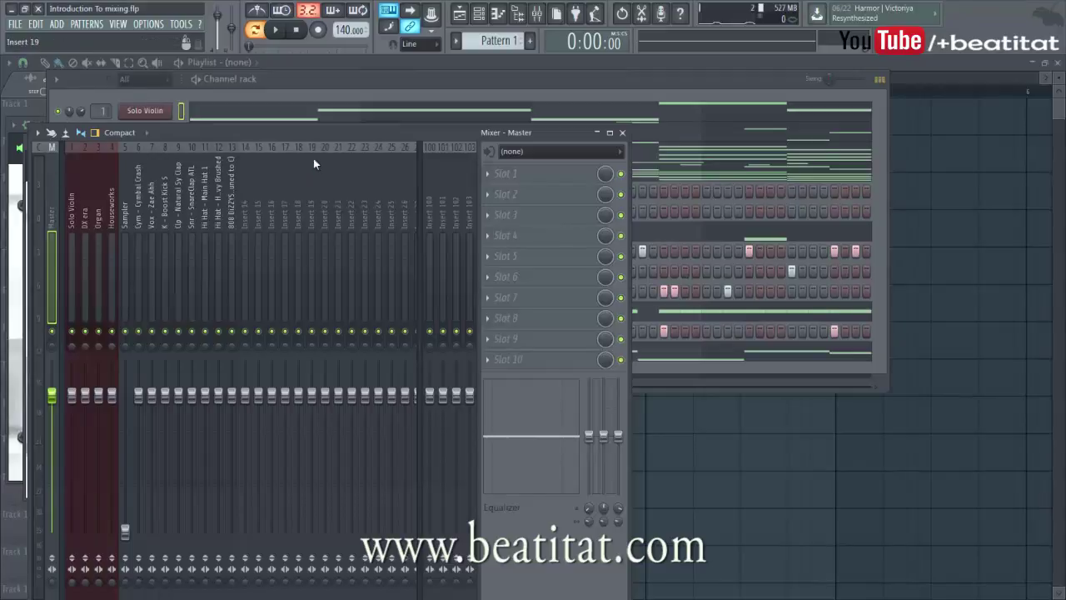
# Go through the mixer tracks, selecting Current, Solo Violin, Organ, Houseworks and K - Boost Kick S and stepping across their neighbours.
pyautogui.moveTo(326, 132); pyautogui.dragTo(340, 114)
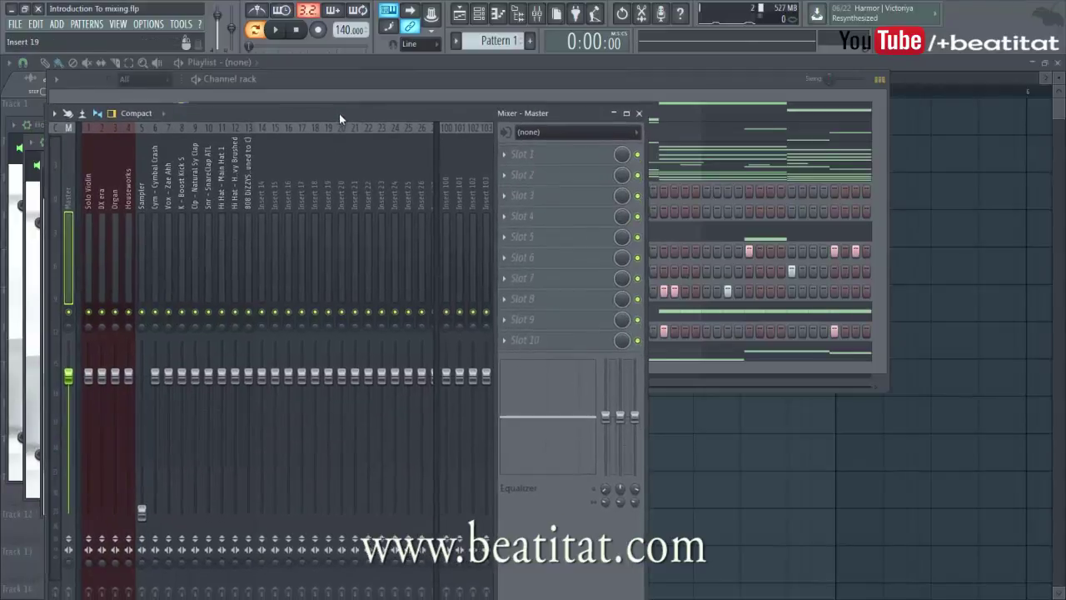
pyautogui.click(56, 204)
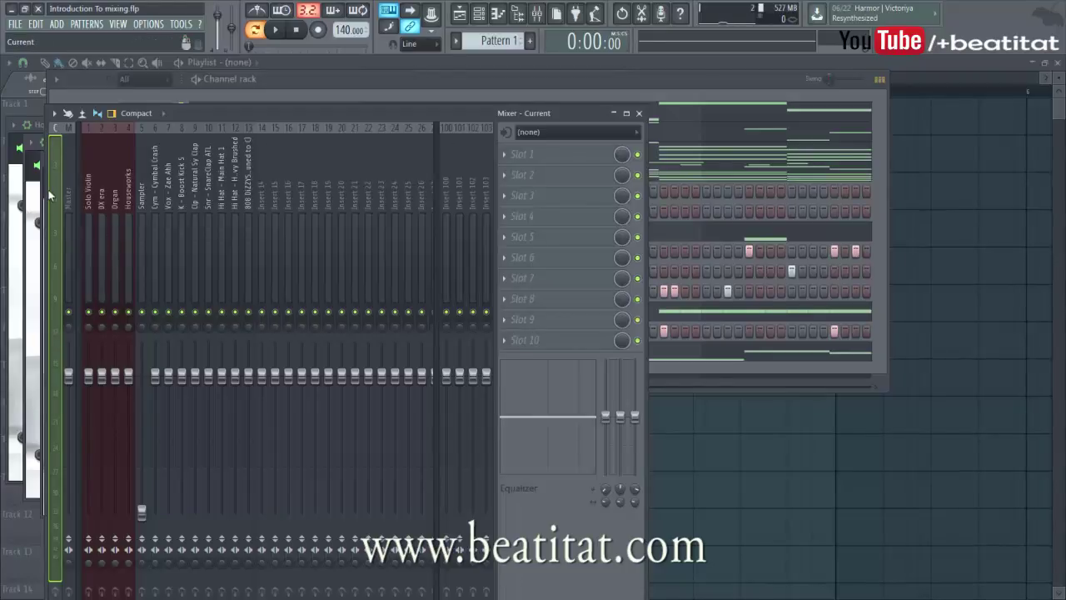
pyautogui.click(87, 209)
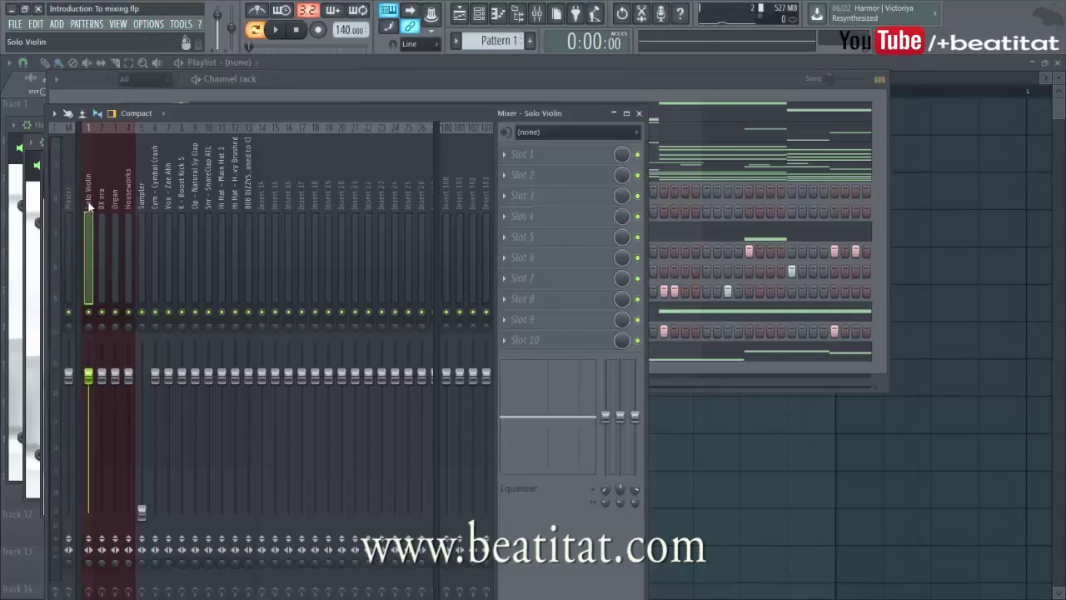
pyautogui.click(119, 210)
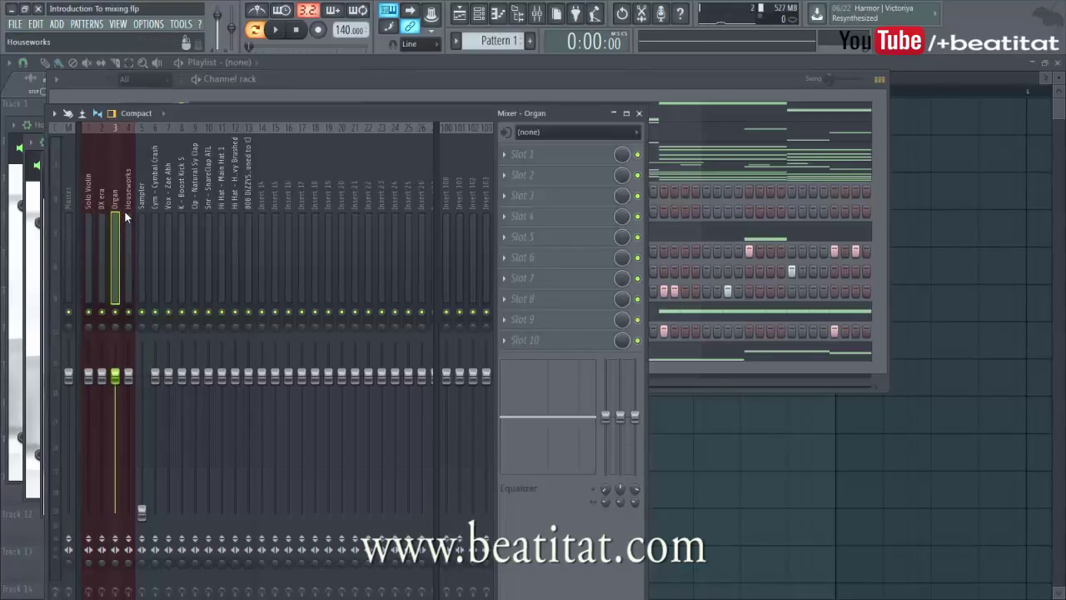
pyautogui.click(126, 213)
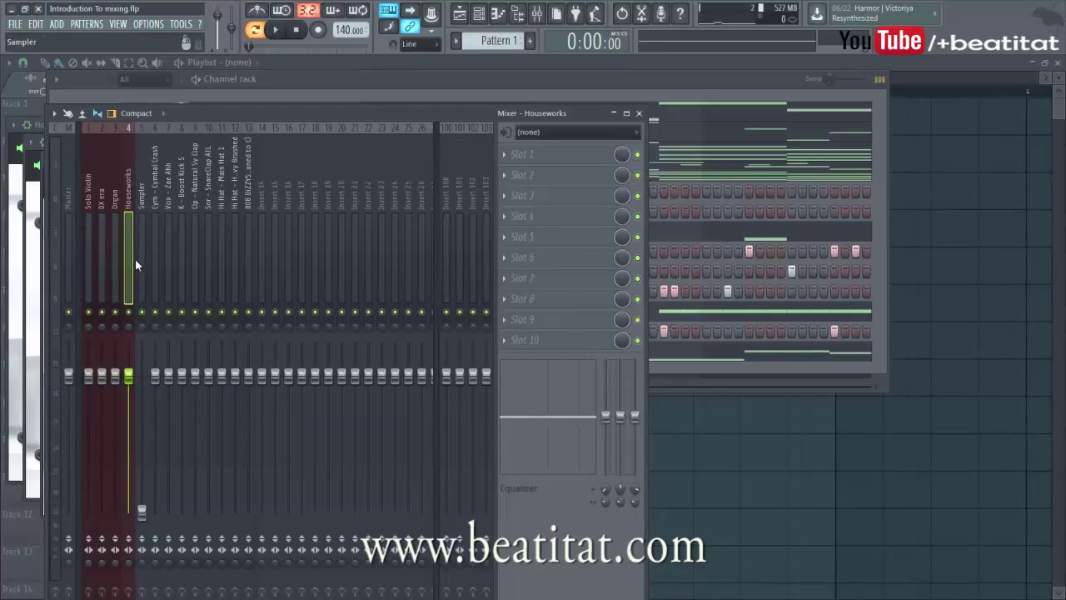
pyautogui.click(177, 212)
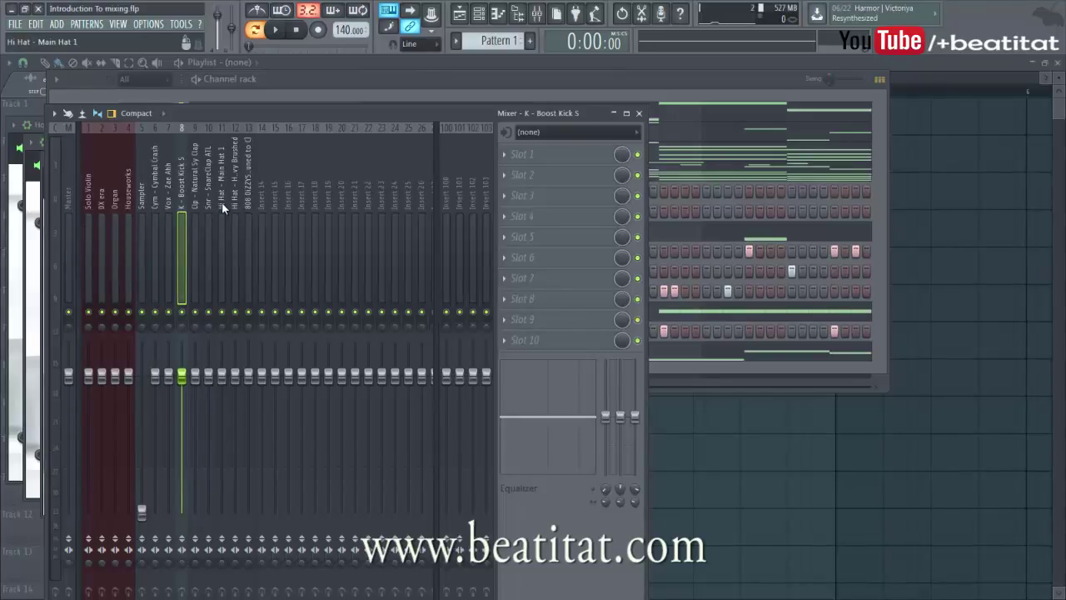
pyautogui.press('Left')
pyautogui.press('Left')
pyautogui.press('Left')
pyautogui.press('Left')
pyautogui.press('Left')
pyautogui.press('Left')
pyautogui.press('Right')
pyautogui.press('Right')
pyautogui.press('Right')
pyautogui.press('Right')
pyautogui.press('Right')
pyautogui.press('Right')
# Lower the K - Boost Kick S track's volume to about 94% and reset it to its default.
pyautogui.moveTo(182, 376); pyautogui.dragTo(182, 383)
pyautogui.rightClick(183, 385)
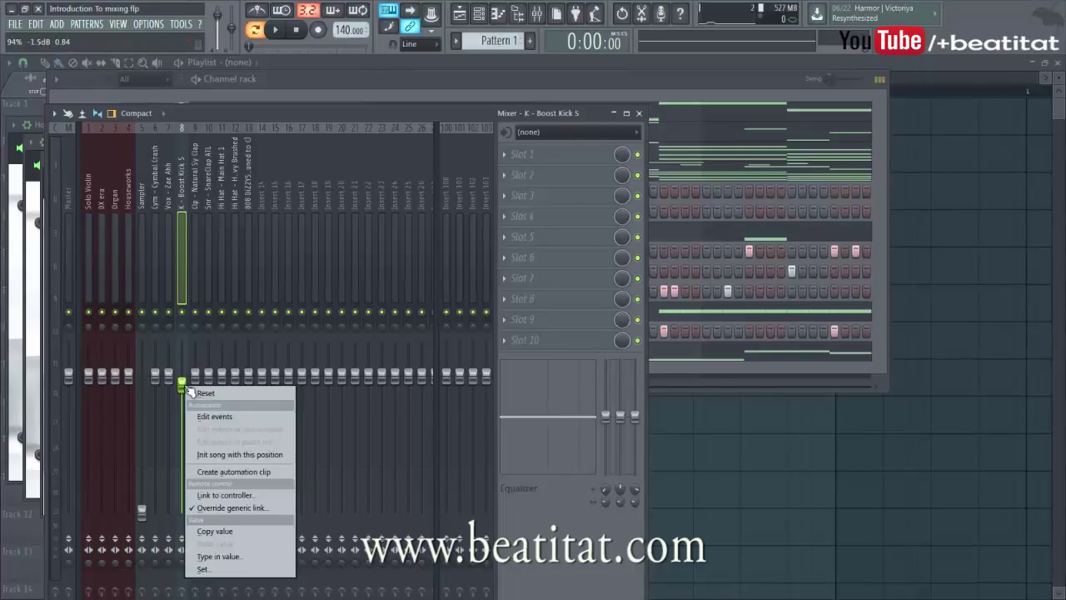
pyautogui.click(222, 389)
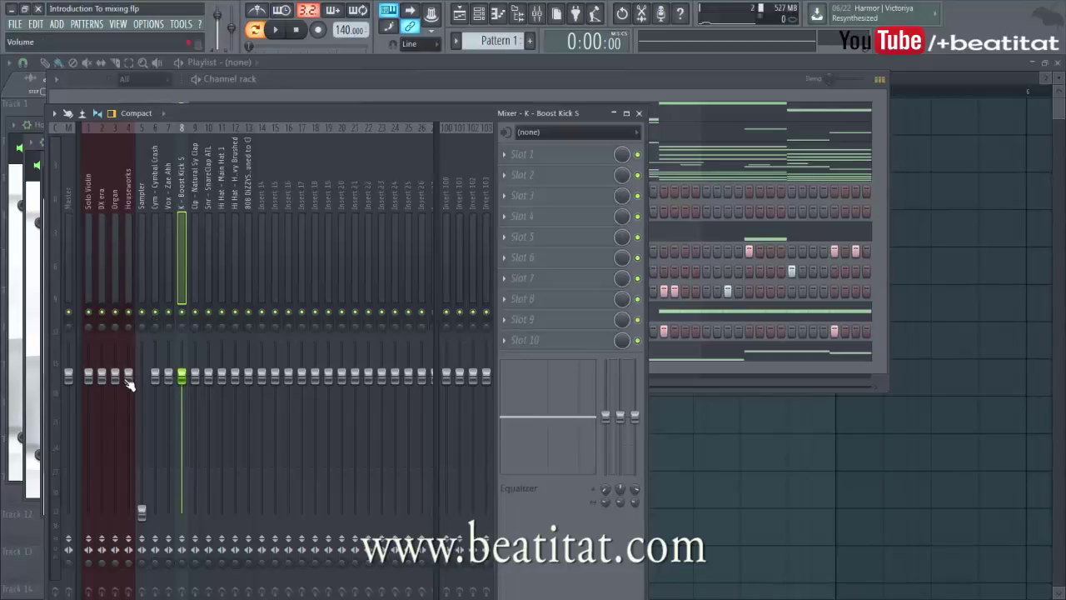
# Select the Solo Violin, DX era, Organ and Houseworks mixer tracks and lower their volumes together while the pattern plays.
pyautogui.click(112, 239)
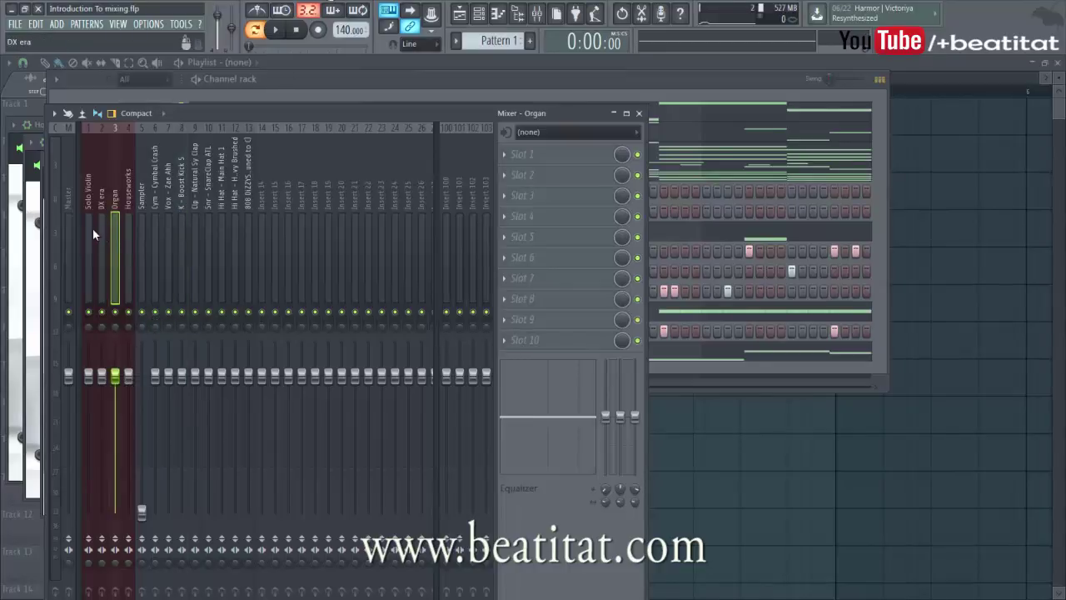
pyautogui.click(93, 234)
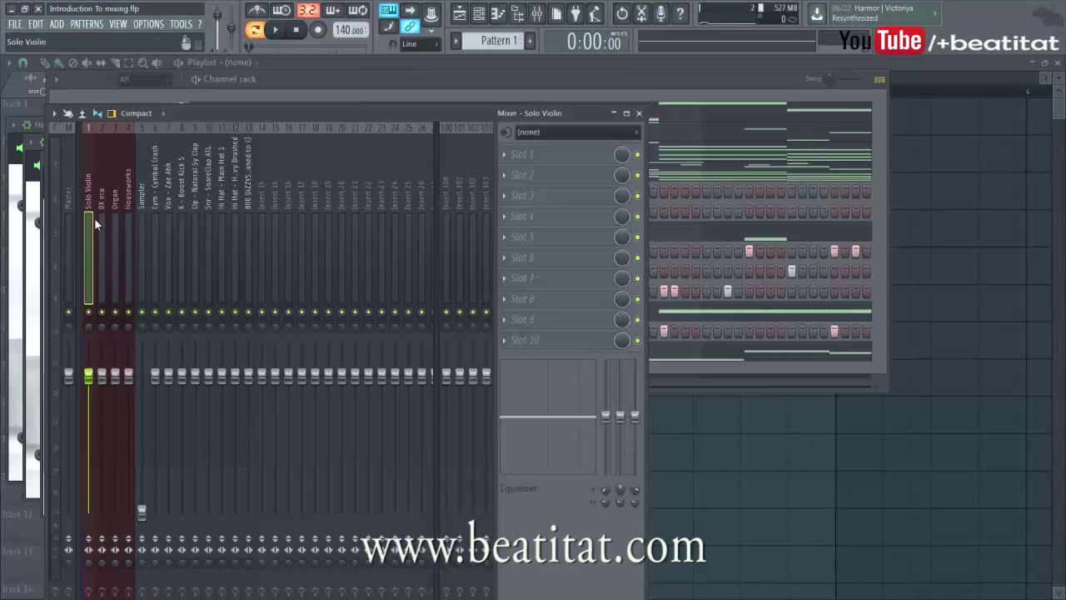
pyautogui.moveTo(132, 216); pyautogui.dragTo(37, 208)
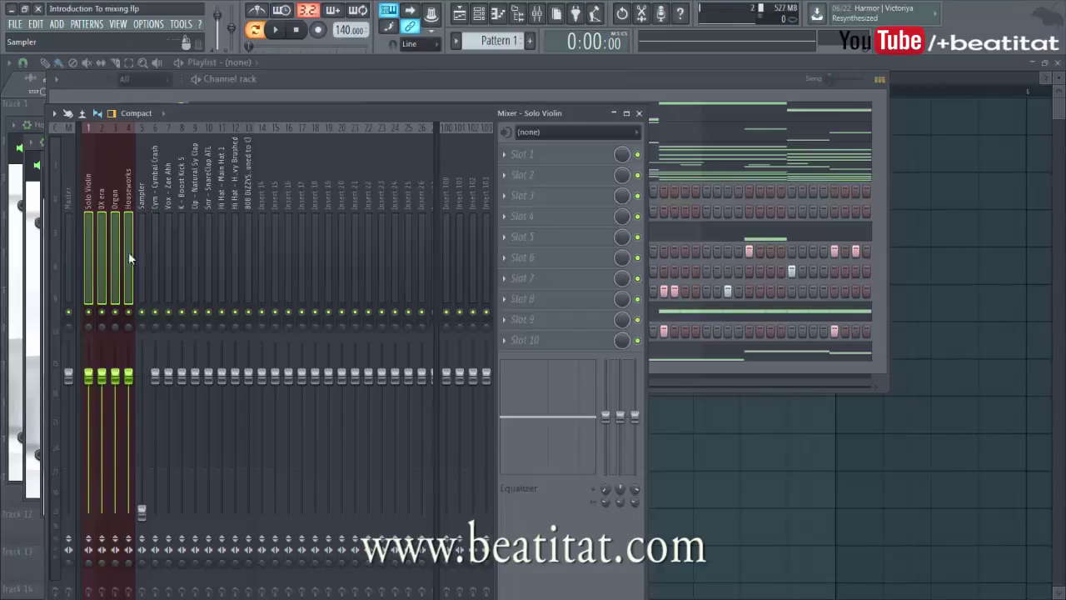
pyautogui.moveTo(102, 376); pyautogui.dragTo(102, 403)
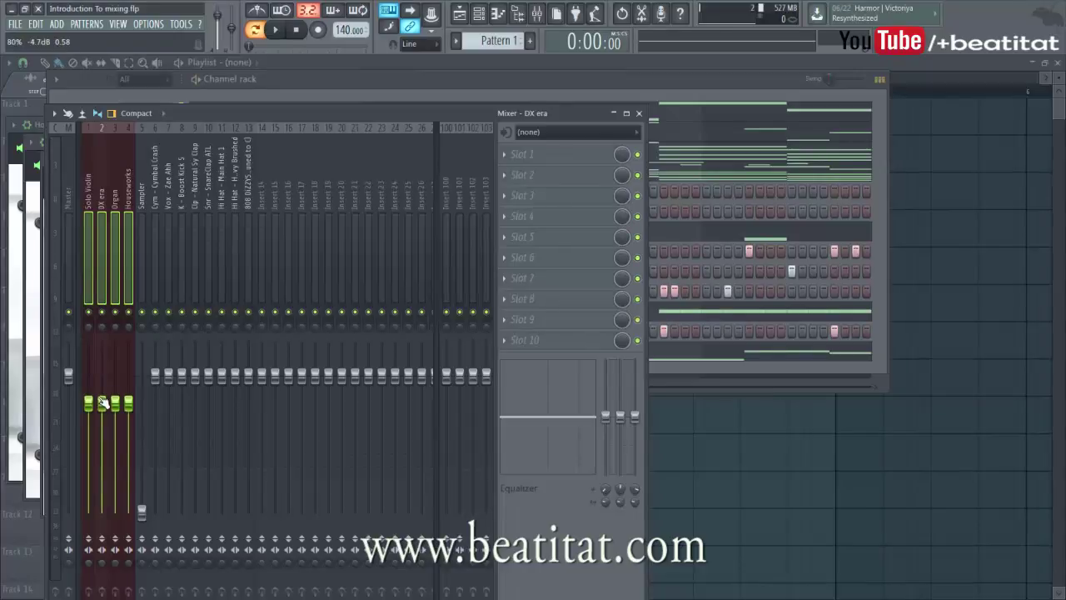
pyautogui.press('space')
pyautogui.moveTo(102, 403); pyautogui.dragTo(102, 408)
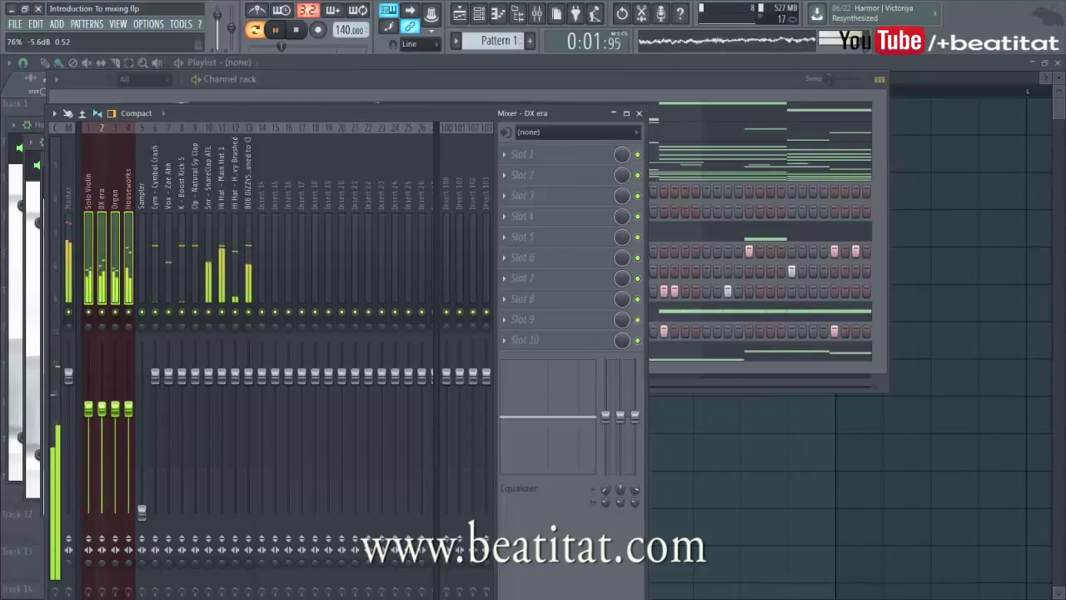
pyautogui.moveTo(102, 408); pyautogui.dragTo(101, 417)
# Reset the DX era track's volume to its default, and slightly lower the four selected melody tracks together.
pyautogui.rightClick(100, 416)
pyautogui.click(120, 408)
pyautogui.moveTo(101, 380); pyautogui.dragTo(101, 390)
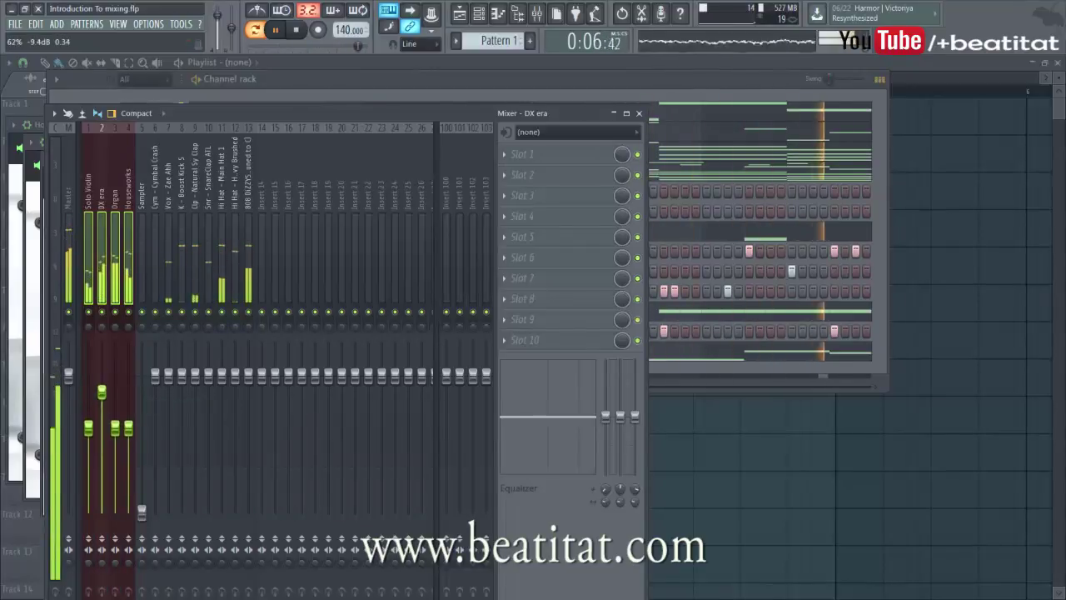
# Deselect the DX era and Solo Violin mixer tracks, lower DX era's volume, and set Solo Violin's to about 55%.
pyautogui.keyDown('ctrl'); pyautogui.keyDown('shift'); pyautogui.click(100, 274); pyautogui.keyUp('shift'); pyautogui.keyUp('ctrl')
pyautogui.keyDown('ctrl'); pyautogui.keyDown('shift'); pyautogui.click(89, 277); pyautogui.keyUp('shift'); pyautogui.keyUp('ctrl')
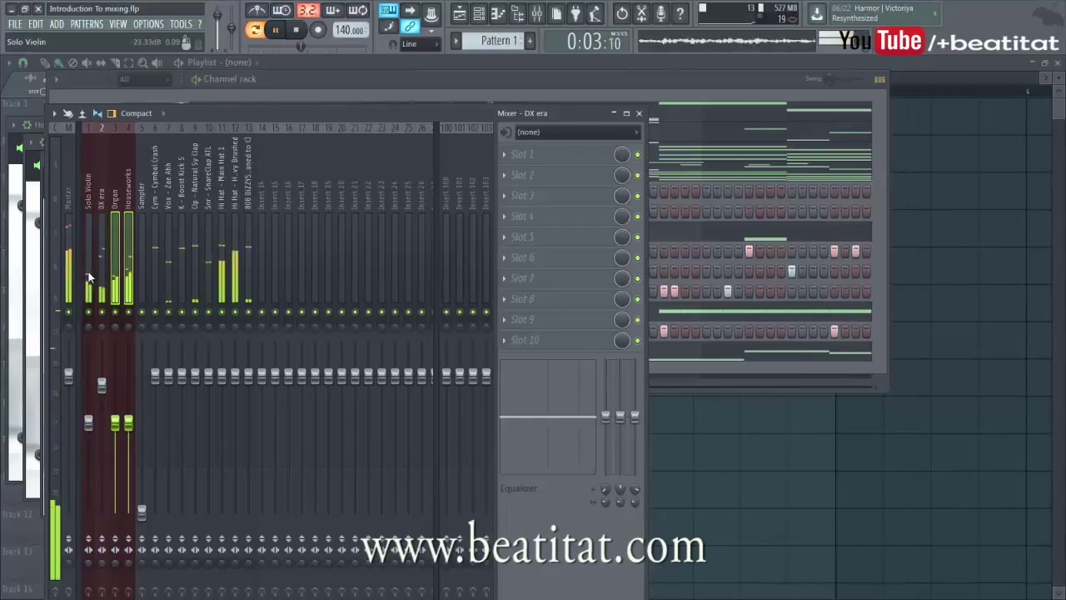
pyautogui.moveTo(102, 385); pyautogui.dragTo(101, 414)
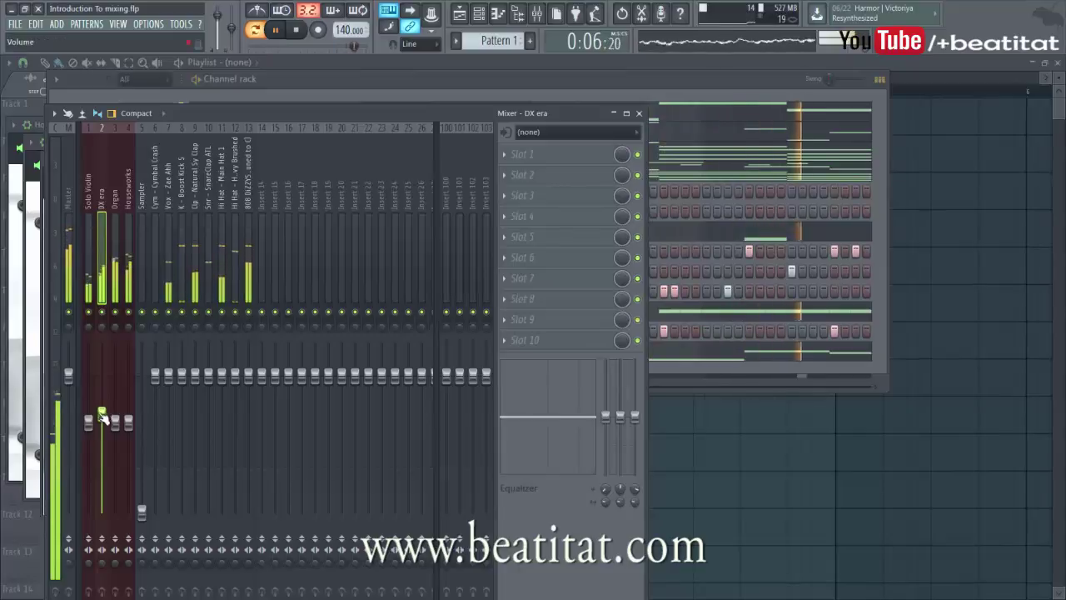
pyautogui.click(87, 442)
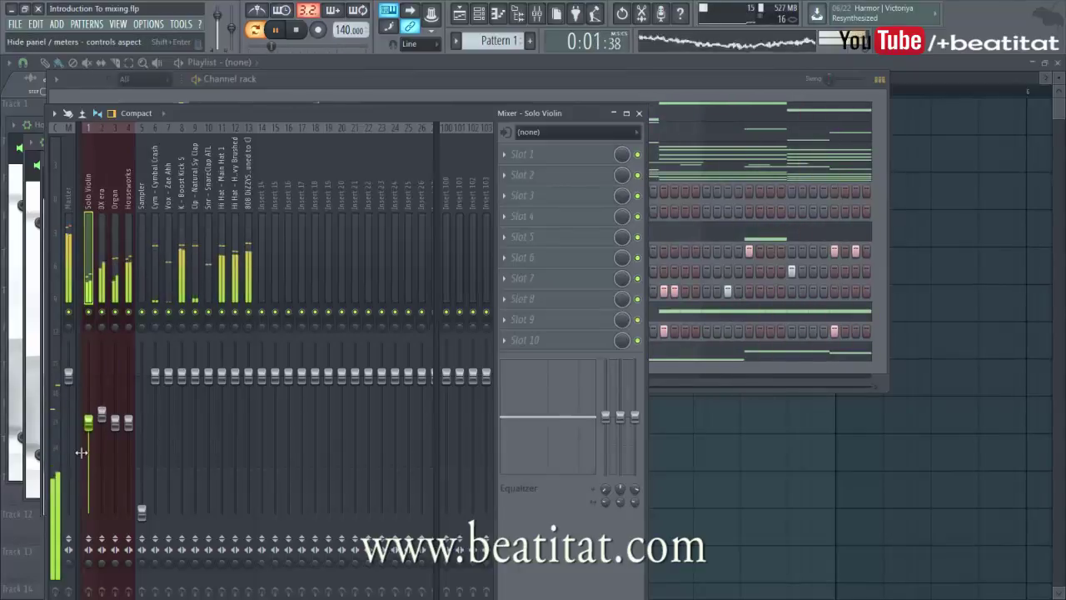
pyautogui.moveTo(89, 423); pyautogui.dragTo(88, 435)
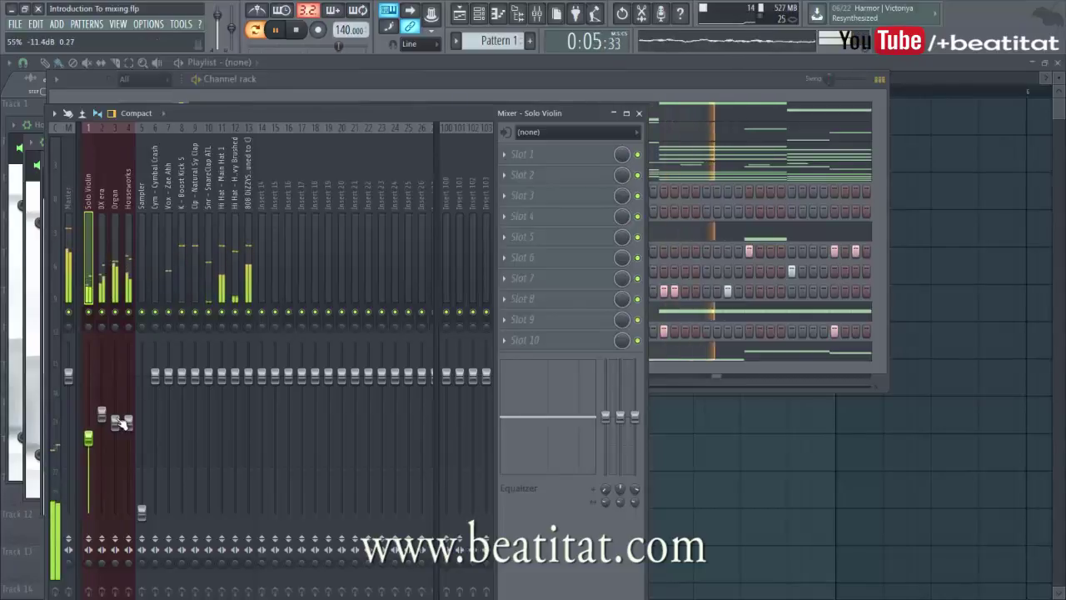
# Raise the Houseworks track's volume, set DX era to about 71%, and slightly lower Organ and Solo Violin.
pyautogui.click(116, 421)
pyautogui.moveTo(134, 428); pyautogui.dragTo(134, 417)
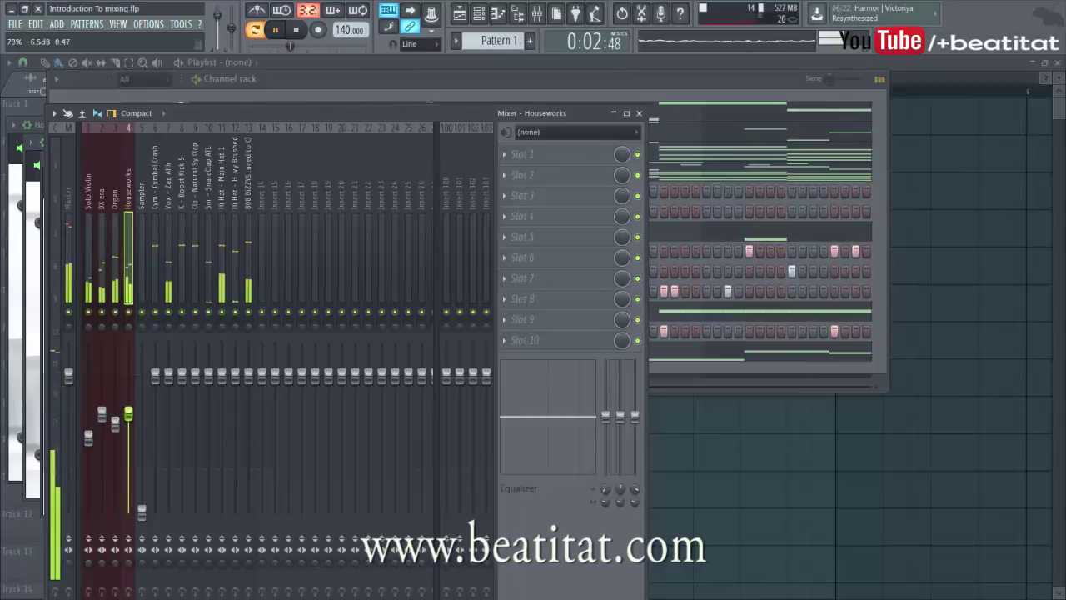
pyautogui.click(115, 424)
pyautogui.click(101, 414)
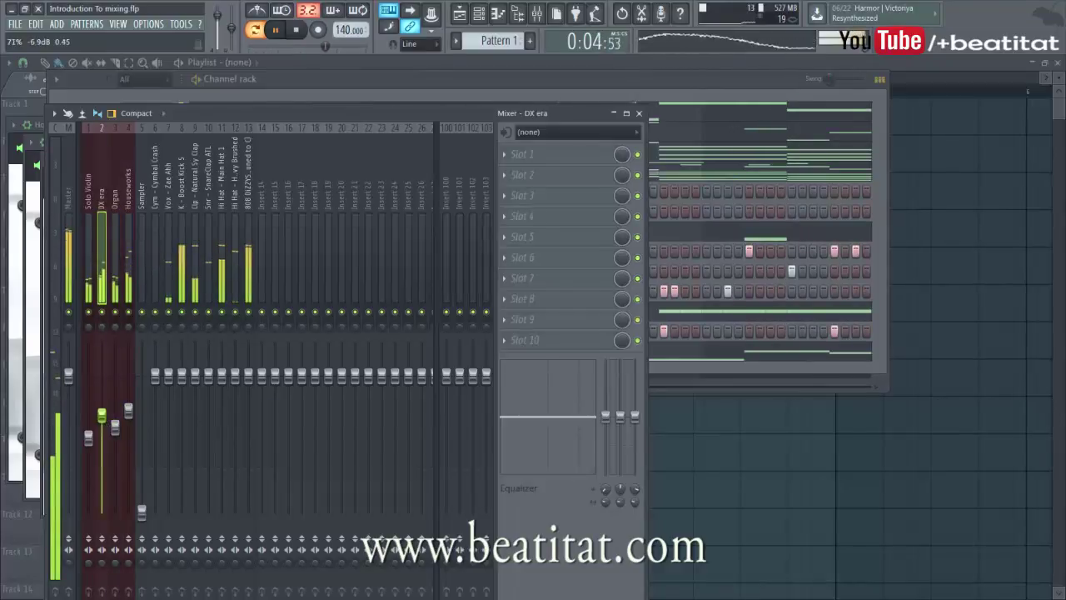
pyautogui.moveTo(116, 428); pyautogui.dragTo(91, 439)
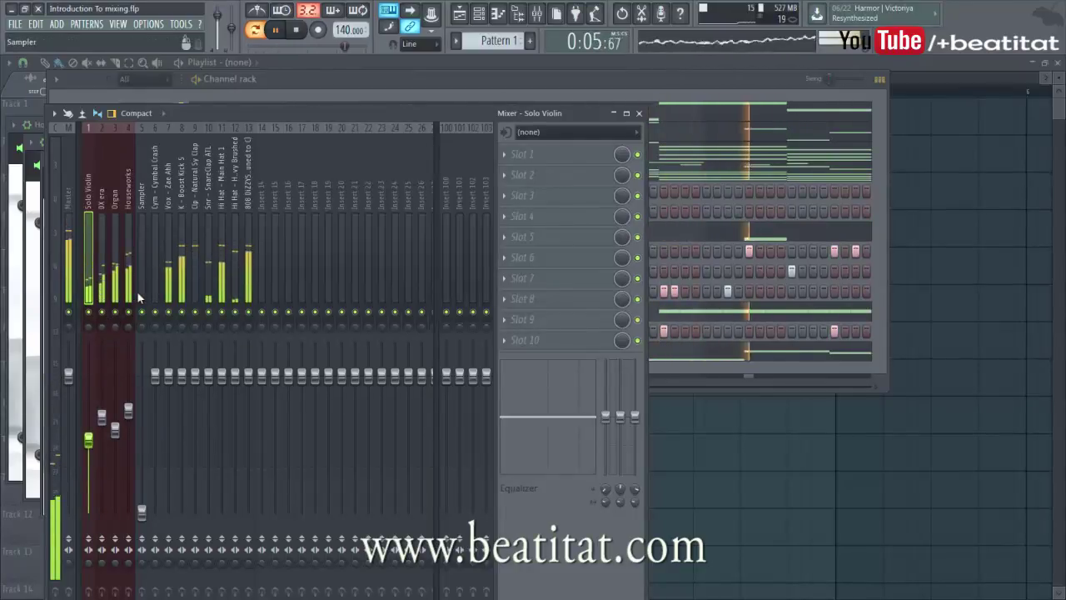
# Solo the Houseworks mixer track, look at its notes in the channel rack, and return to the mixer.
pyautogui.click(184, 271)
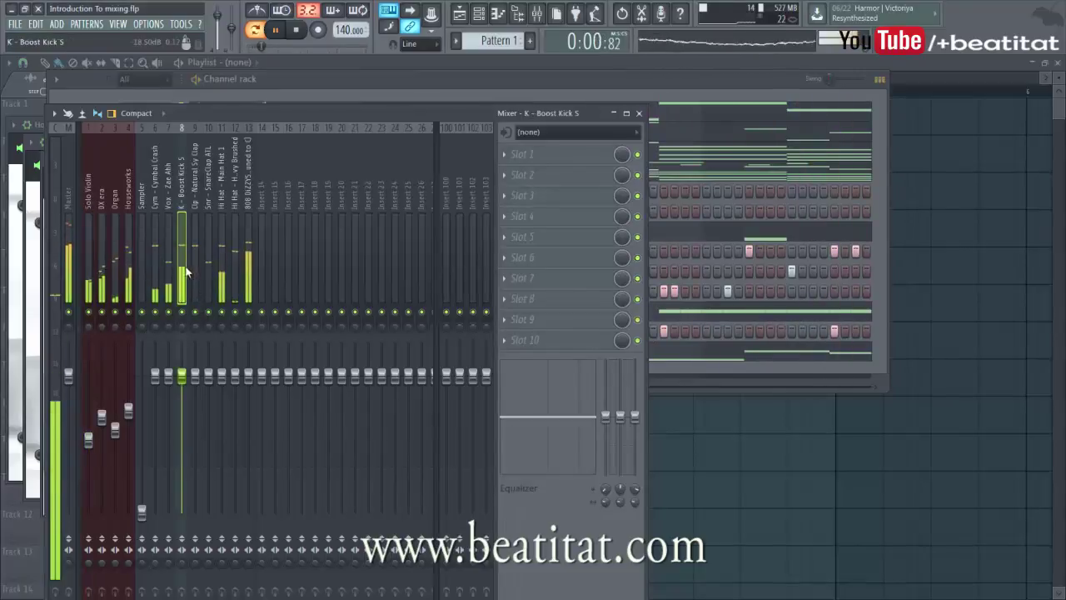
pyautogui.click(129, 272)
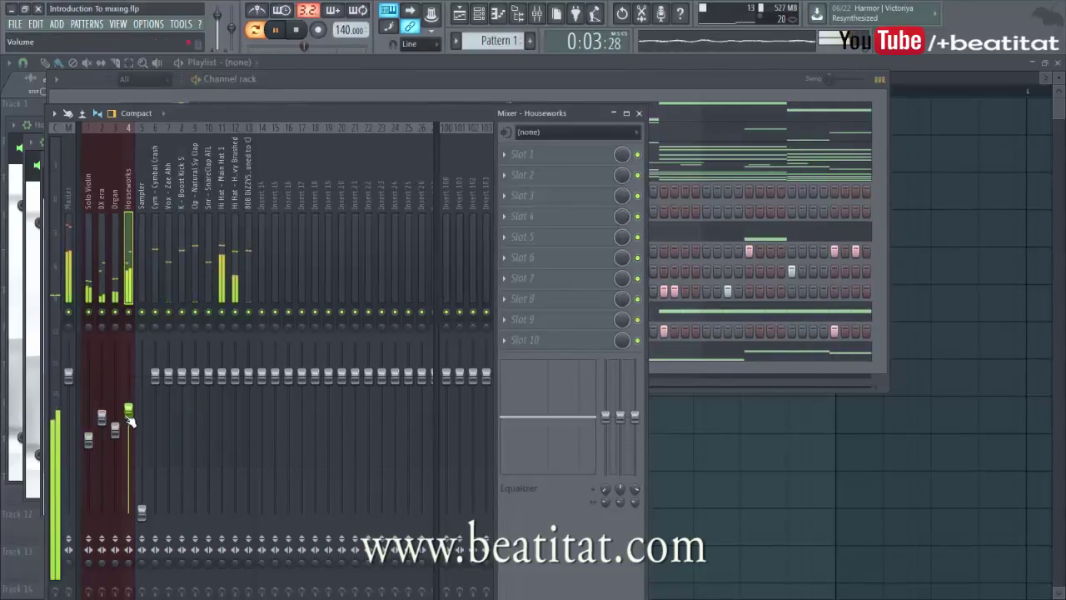
pyautogui.rightClick(129, 317)
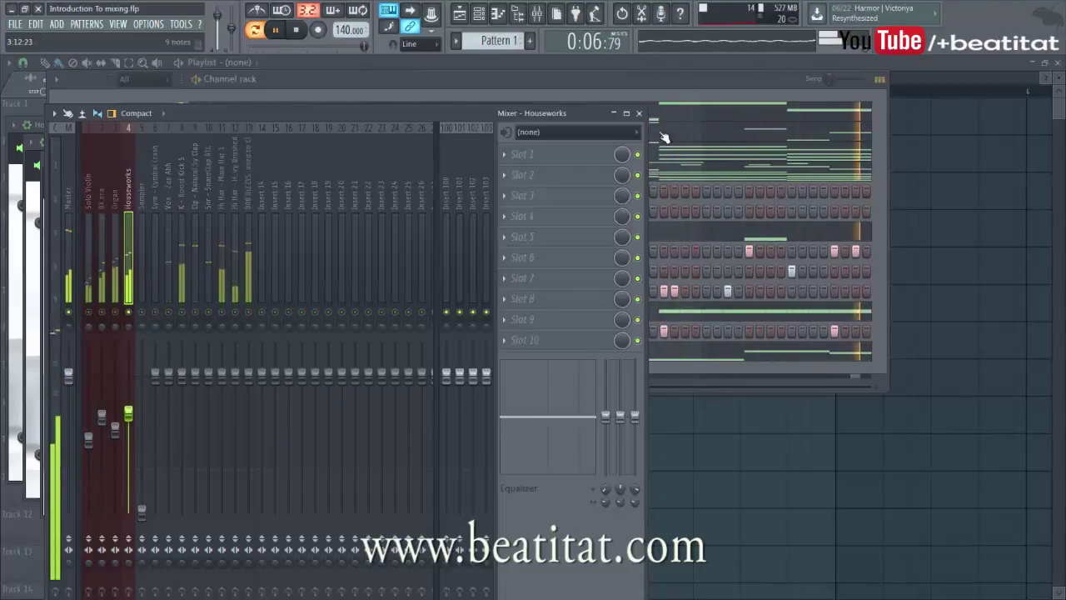
pyautogui.click(667, 87)
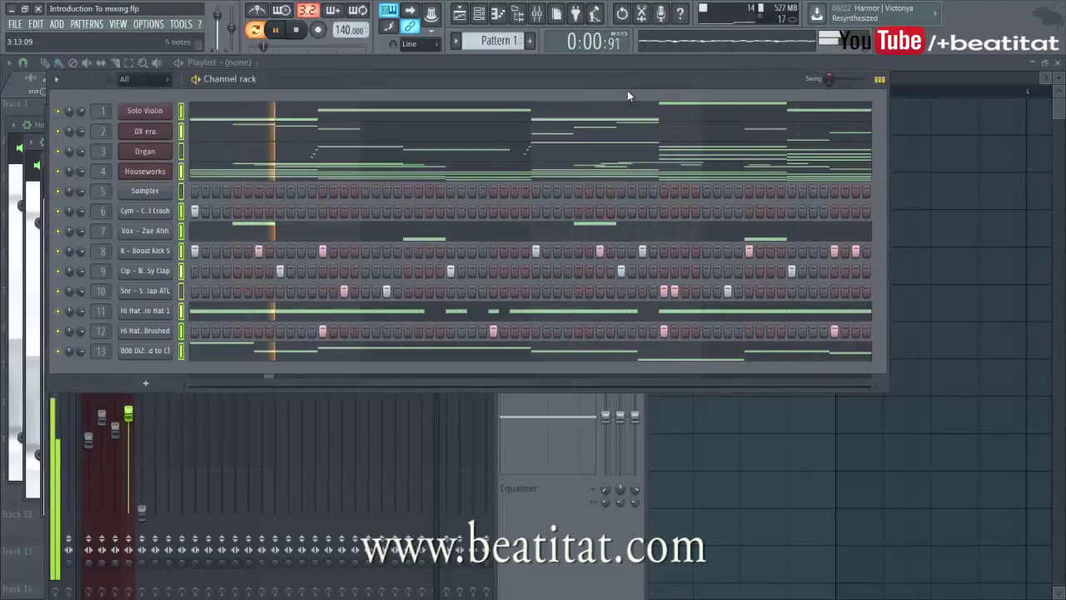
pyautogui.click(545, 533)
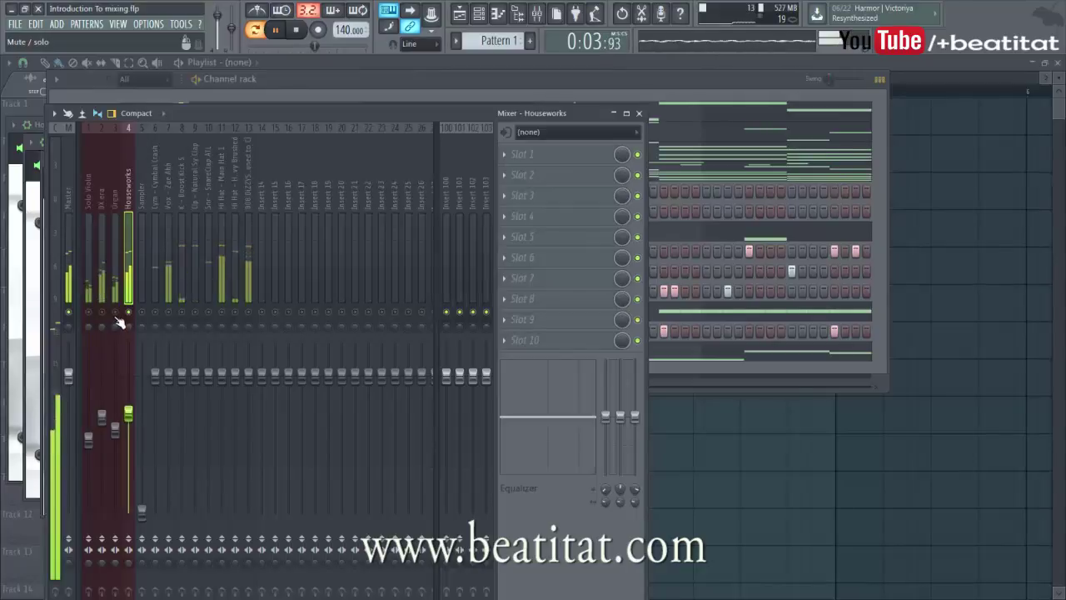
# Bring the other melody tracks back in beside Houseworks, and lower the Organ, Houseworks and DX era volumes with the drums muted.
pyautogui.moveTo(116, 430)
pyautogui.mouseDown()
pyautogui.moveTo(129, 423)
pyautogui.moveTo(115, 432)
pyautogui.mouseUp()
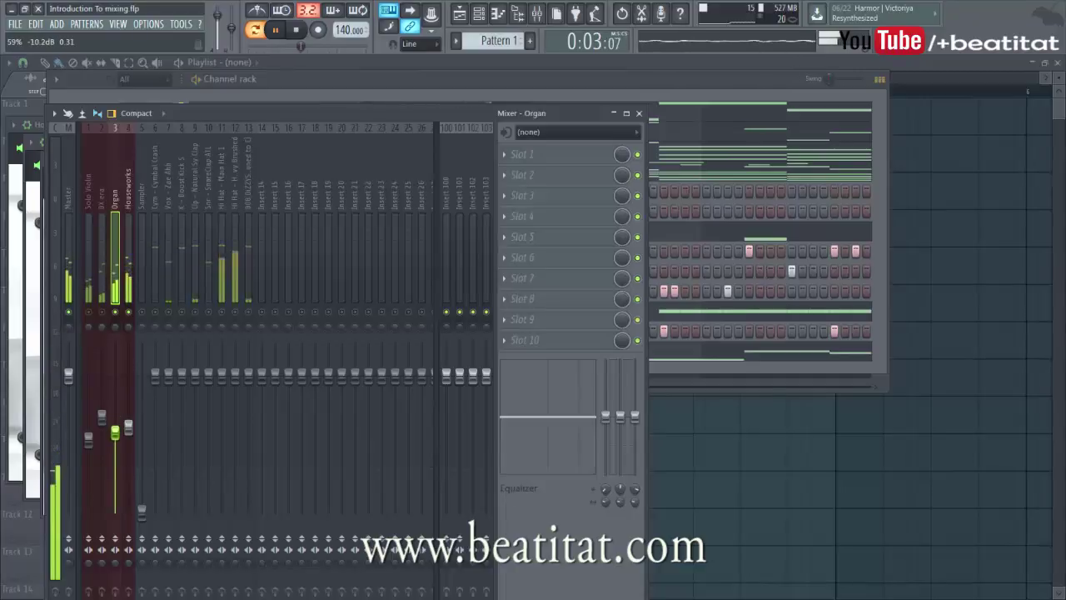
pyautogui.click(128, 427)
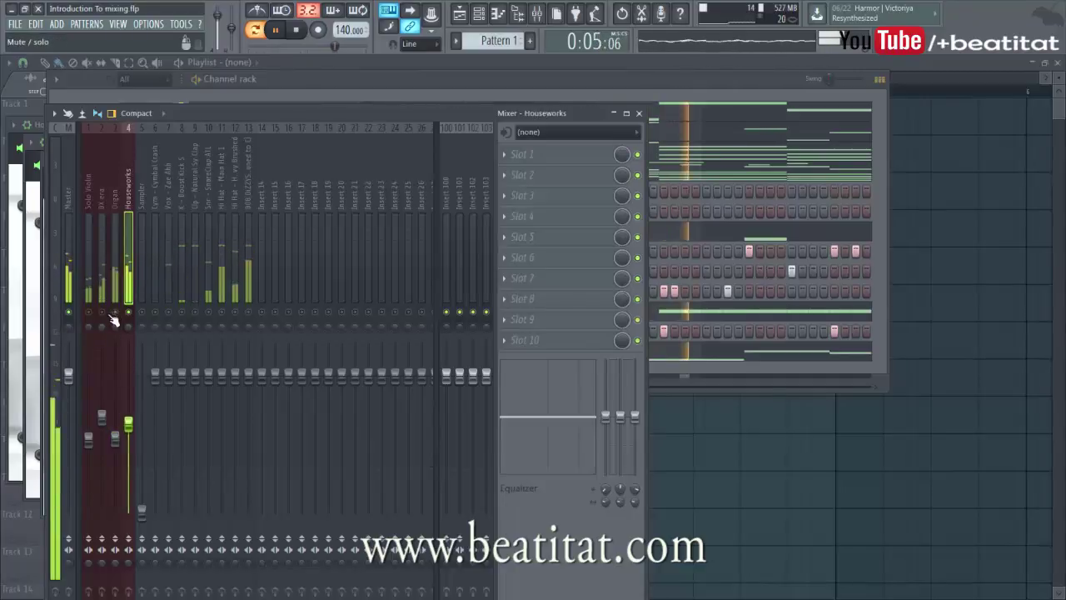
pyautogui.moveTo(102, 415); pyautogui.dragTo(102, 425)
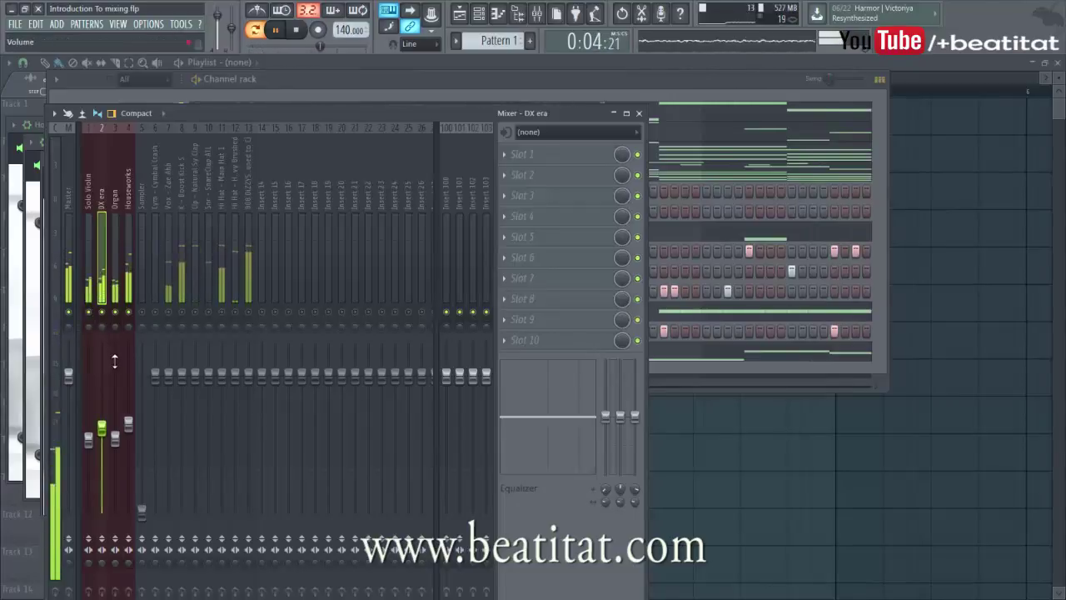
# Lower Solo Violin to about 44% and Organ to about 53%, fine-tune DX era's volume, and stop playback.
pyautogui.moveTo(89, 439)
pyautogui.mouseDown()
pyautogui.moveTo(88, 448)
pyautogui.moveTo(101, 419)
pyautogui.moveTo(88, 453)
pyautogui.mouseUp()
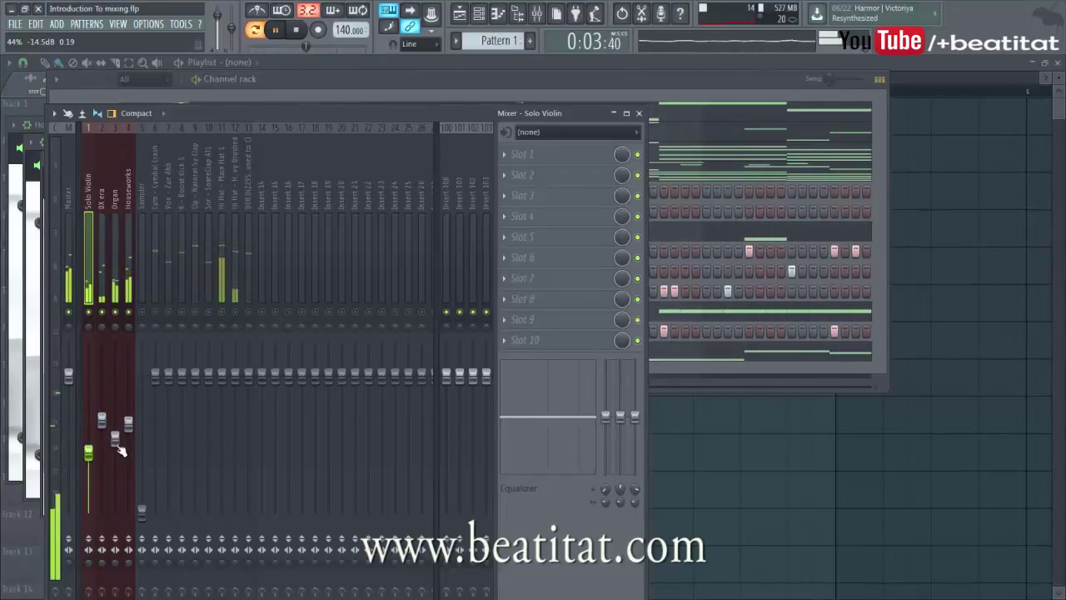
pyautogui.click(116, 440)
pyautogui.click(128, 424)
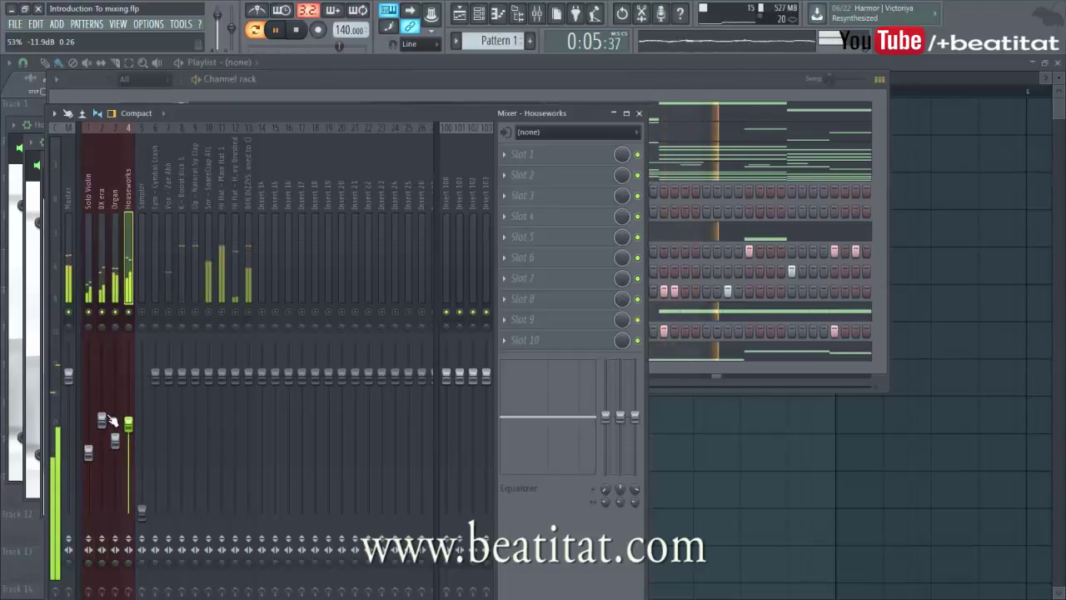
pyautogui.click(102, 421)
pyautogui.press('space')
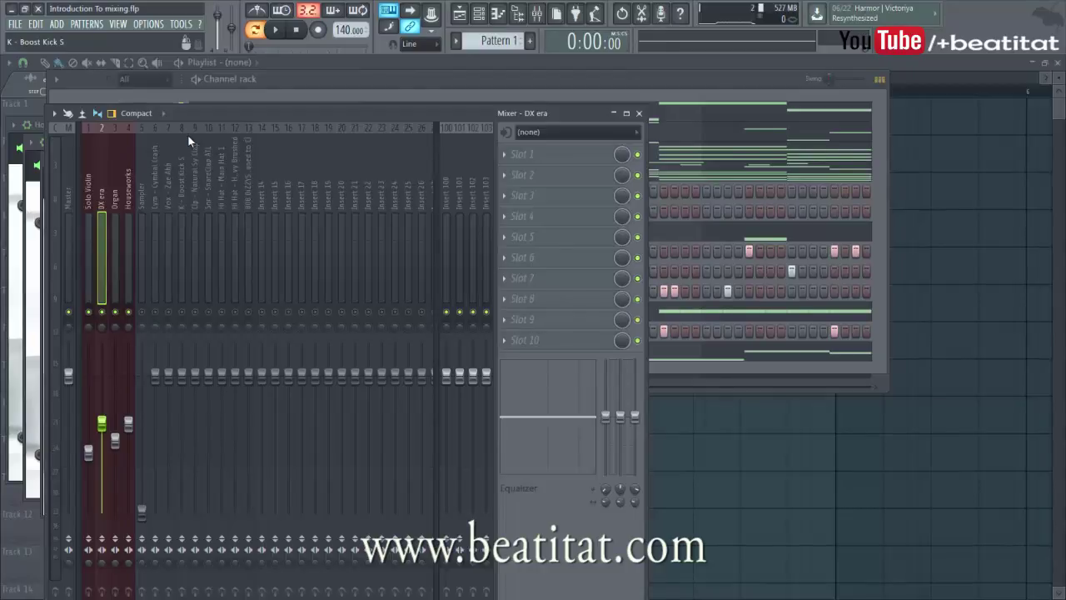
# Solo the DX era mixer track, play the pattern, and lower the track's volume slightly.
pyautogui.click(127, 207)
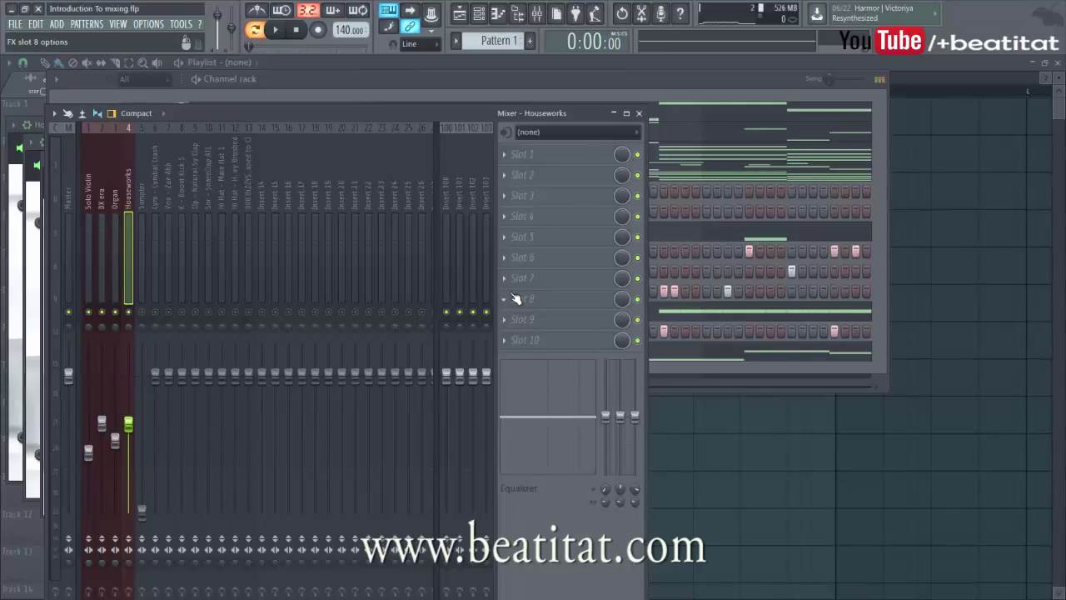
pyautogui.click(90, 210)
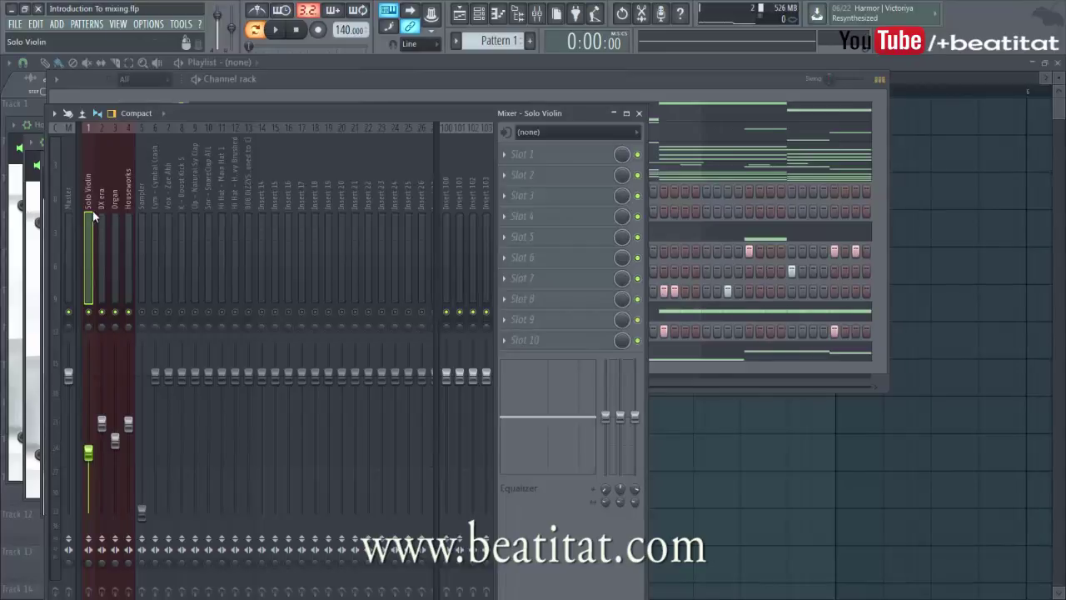
pyautogui.click(100, 250)
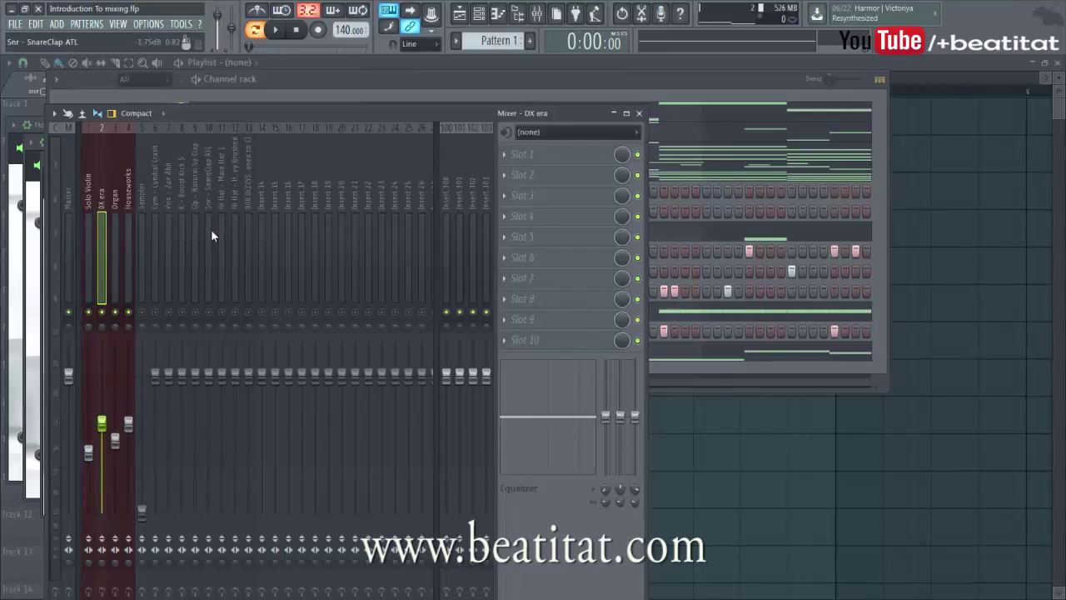
pyautogui.rightClick(103, 313)
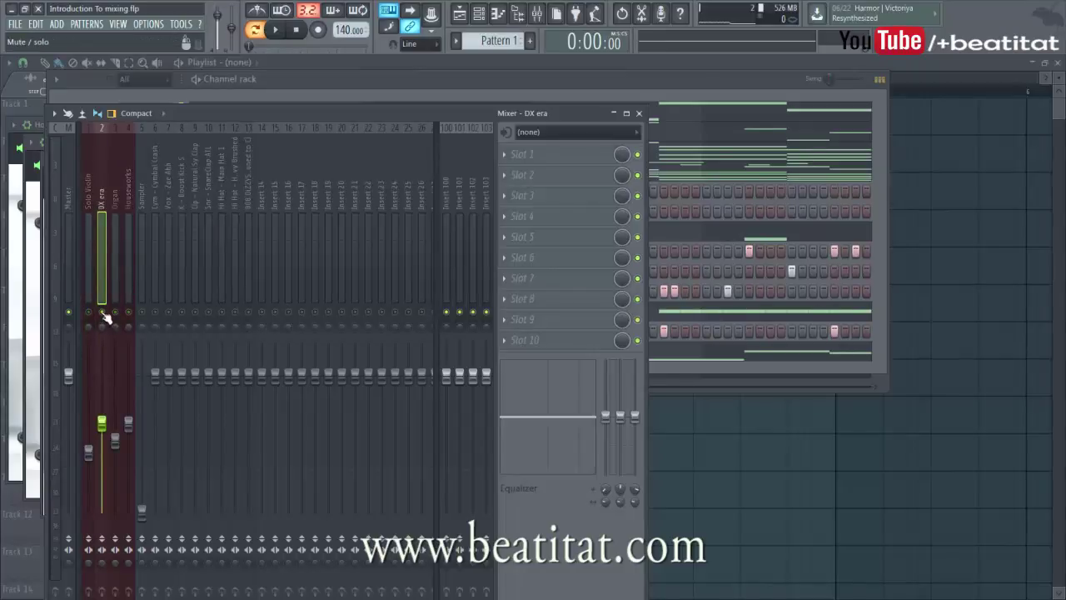
pyautogui.press('space')
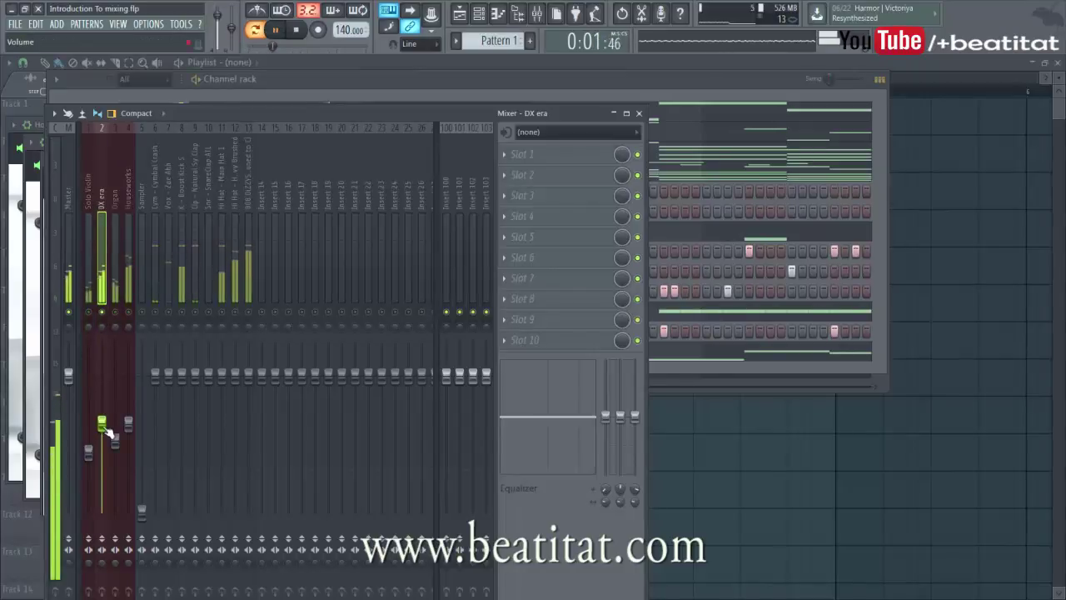
pyautogui.moveTo(102, 424); pyautogui.dragTo(102, 428)
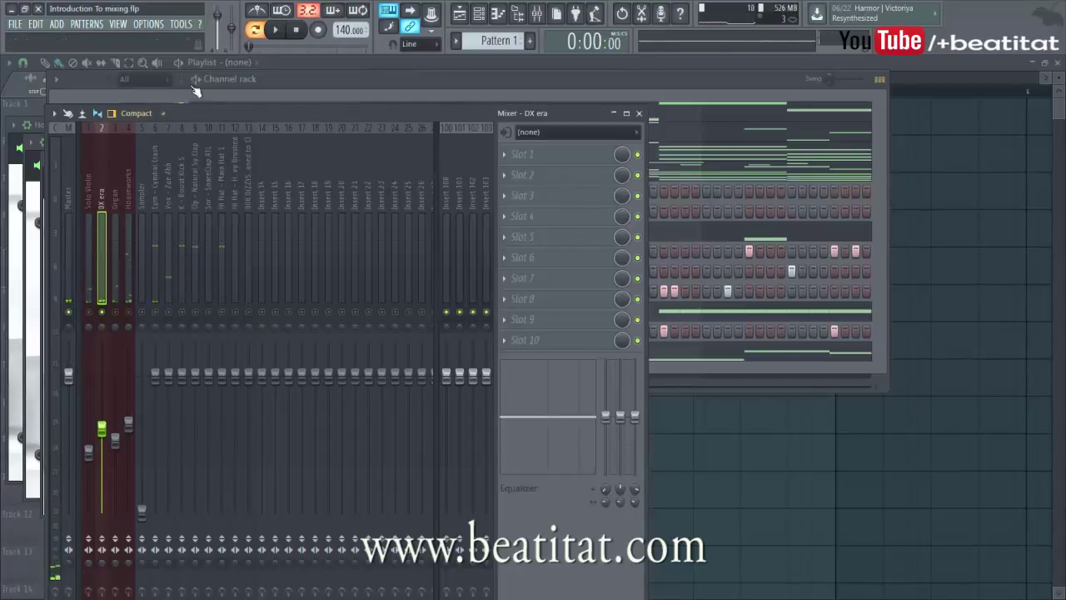
# Load Fruity Parametric EQ 2 into the DX era track's first effect slot and set band 1 to high pass.
pyautogui.click(521, 154)
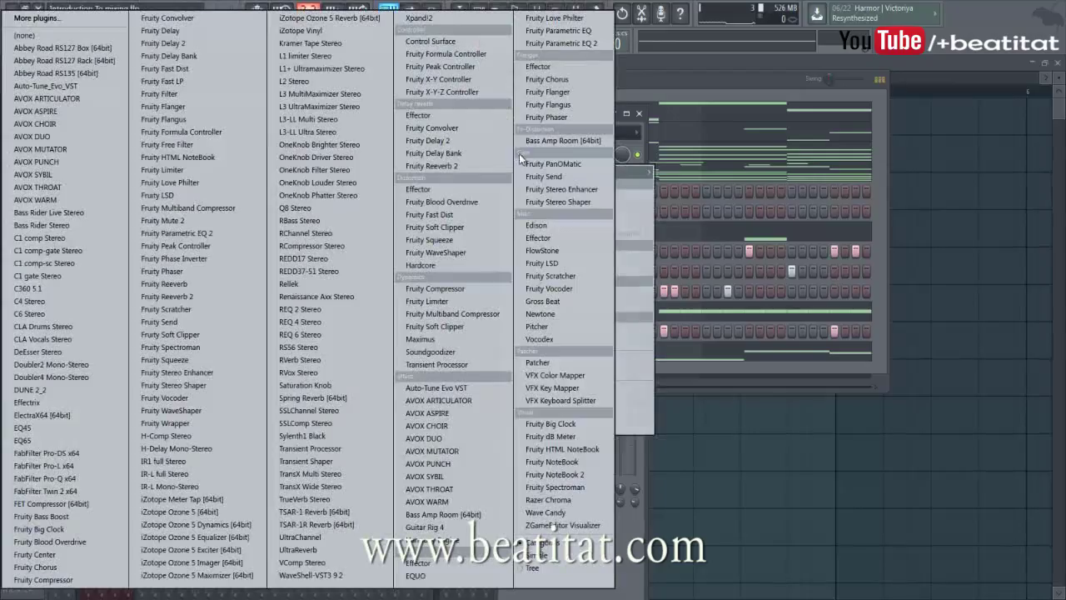
pyautogui.click(590, 44)
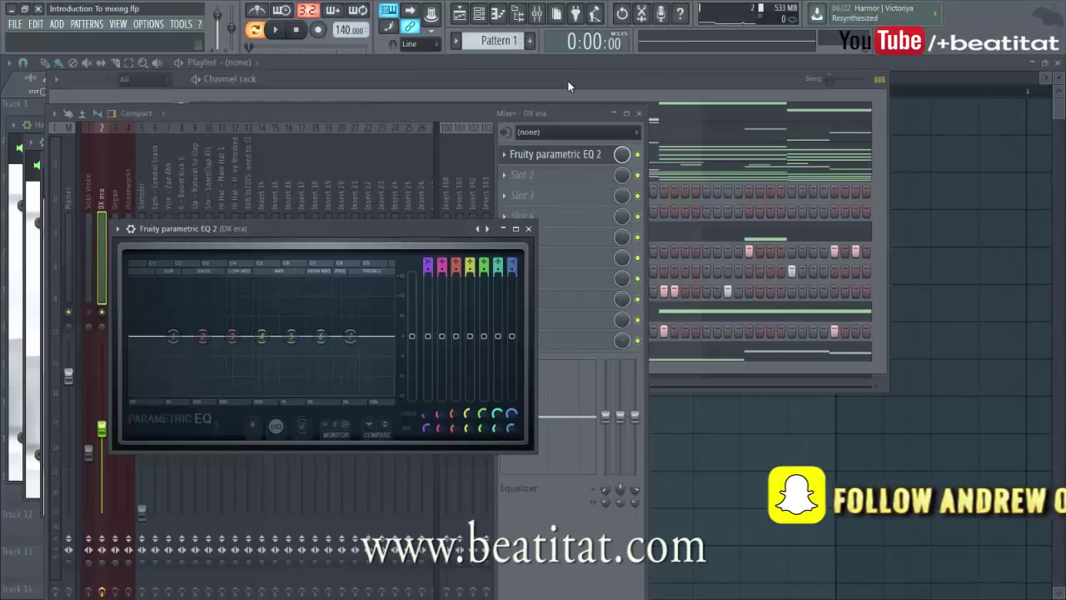
pyautogui.moveTo(428, 265); pyautogui.dragTo(428, 278)
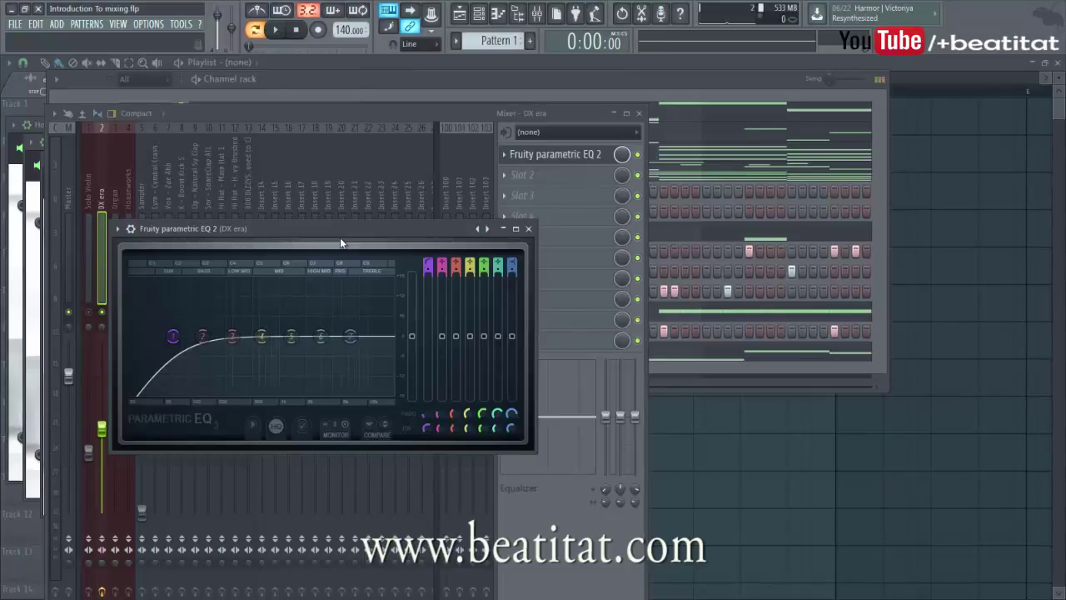
# Move the band 1 high pass to about 657 Hz and cut bands 6 and 7 during playback, stopping when done.
pyautogui.moveTo(172, 335); pyautogui.dragTo(263, 337)
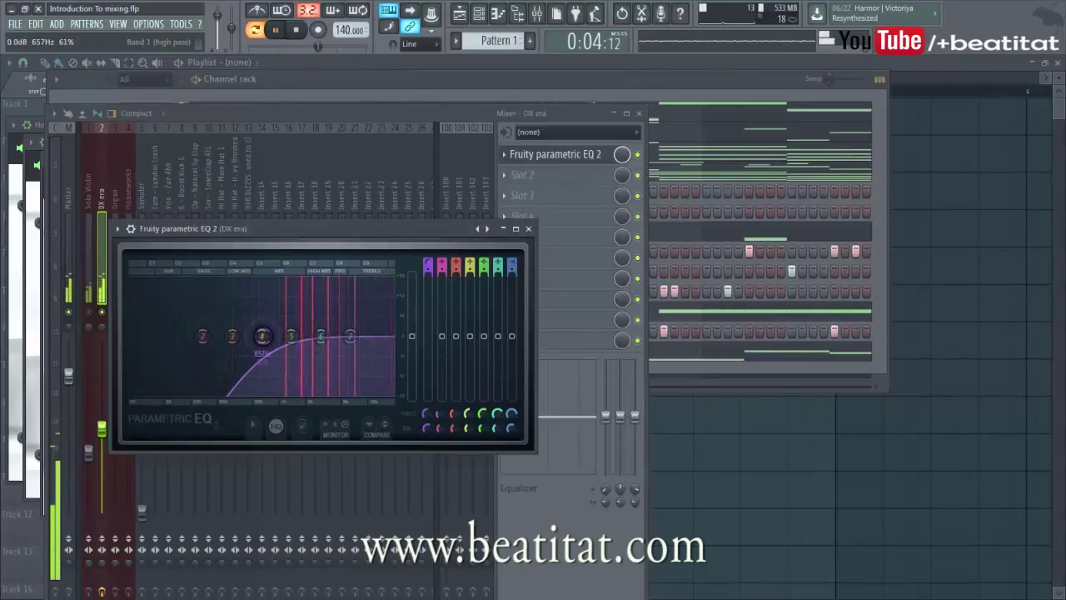
pyautogui.moveTo(351, 336); pyautogui.dragTo(328, 345)
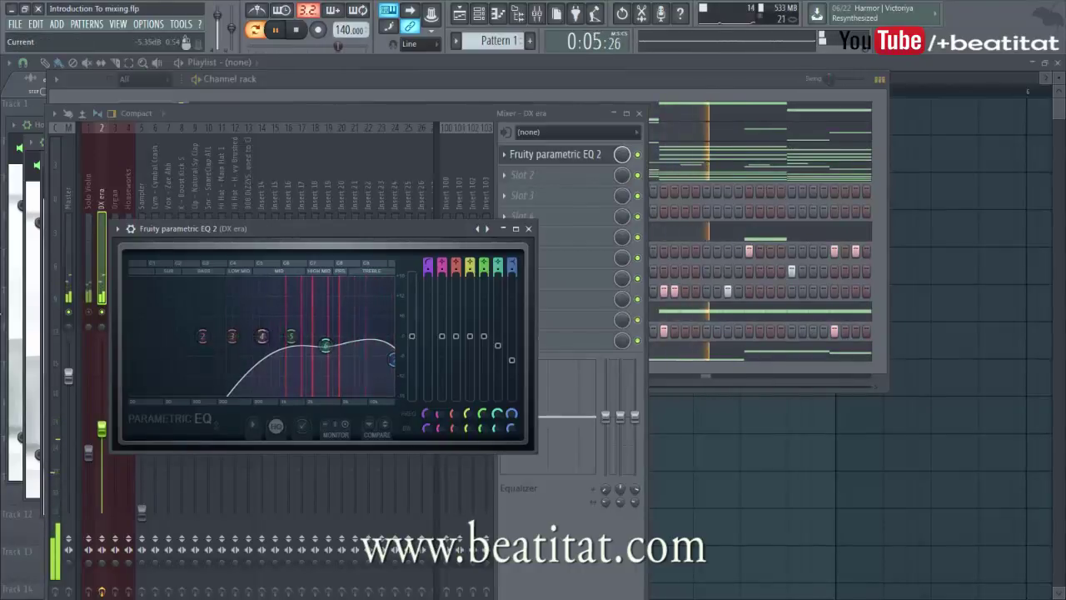
pyautogui.click(304, 30)
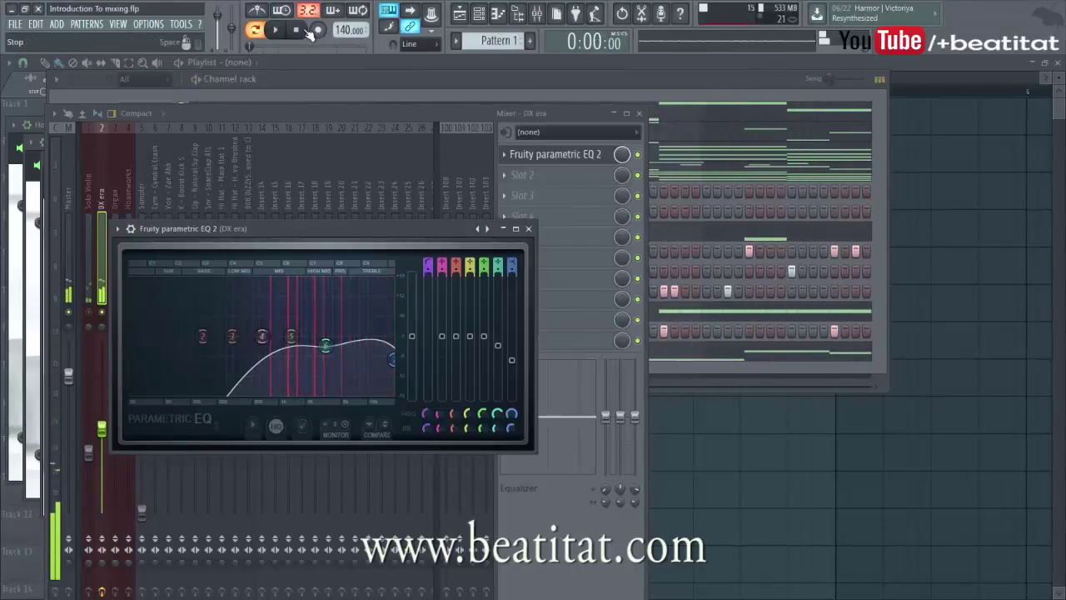
# Compare the DX era sound with Fruity Parametric EQ 2 bypassed and enabled by playing the pattern each way.
pyautogui.click(638, 155)
pyautogui.press('space')
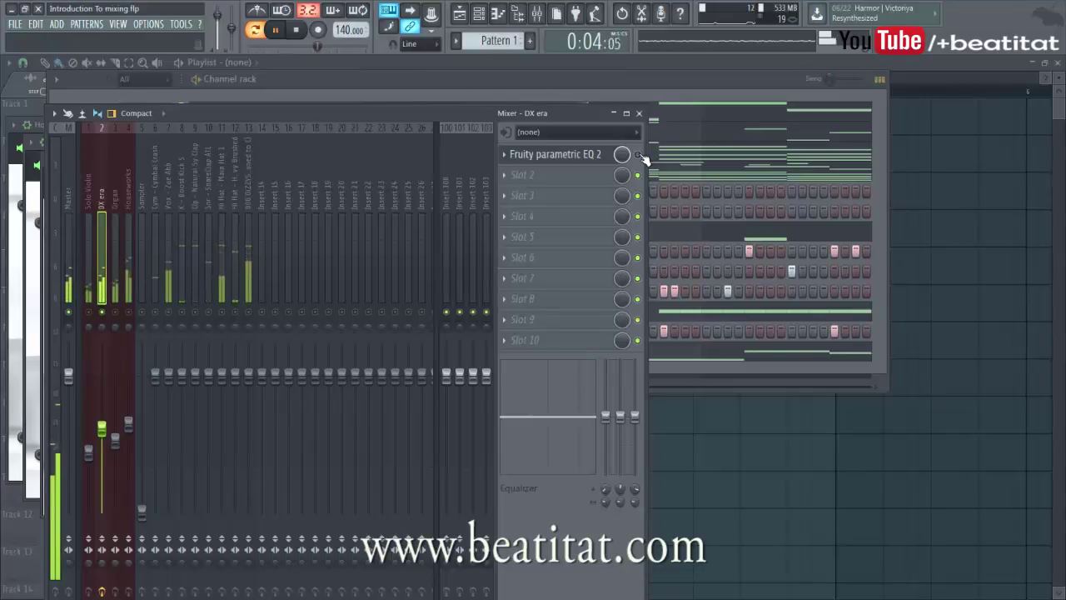
pyautogui.press('space')
pyautogui.click(638, 154)
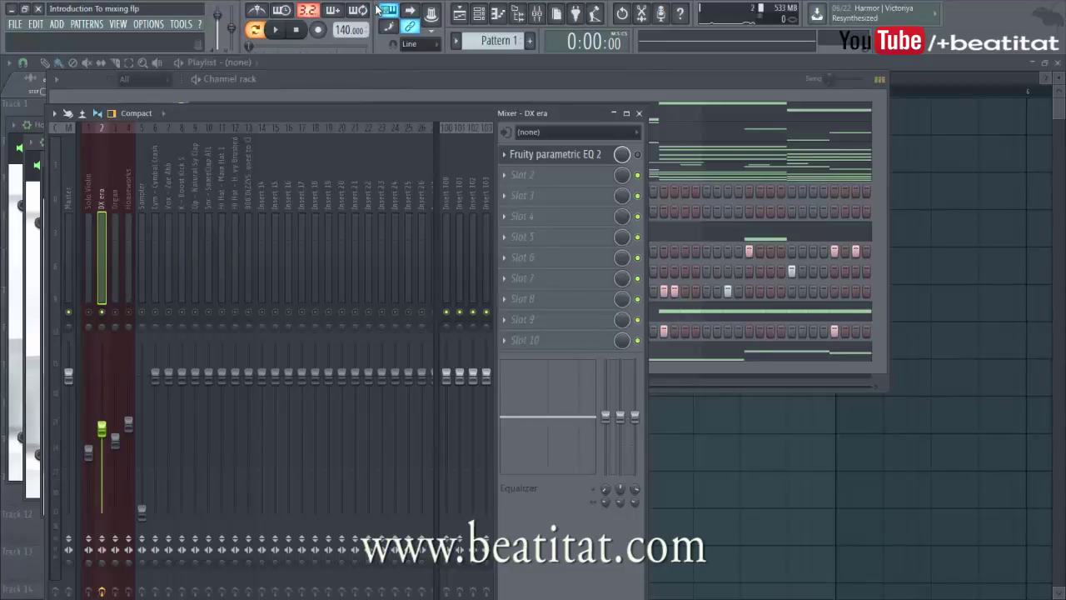
pyautogui.click(638, 154)
pyautogui.click(278, 31)
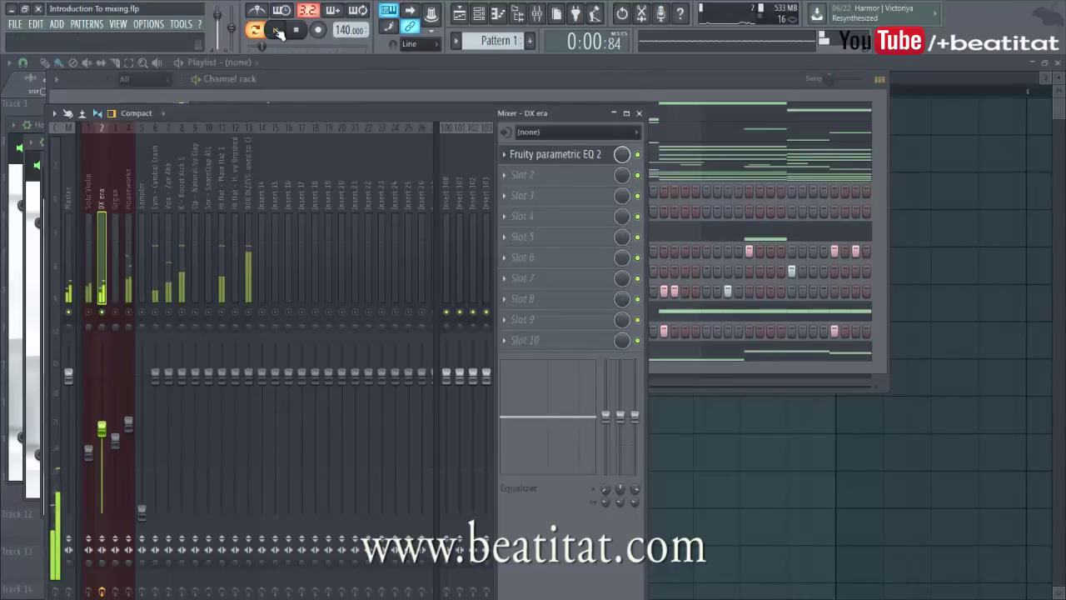
# Reopen DX era's equalizer, shift band 2 up in frequency with a slight cut, and set band 5 to about -0.4 dB at 1300 Hz.
pyautogui.click(553, 156)
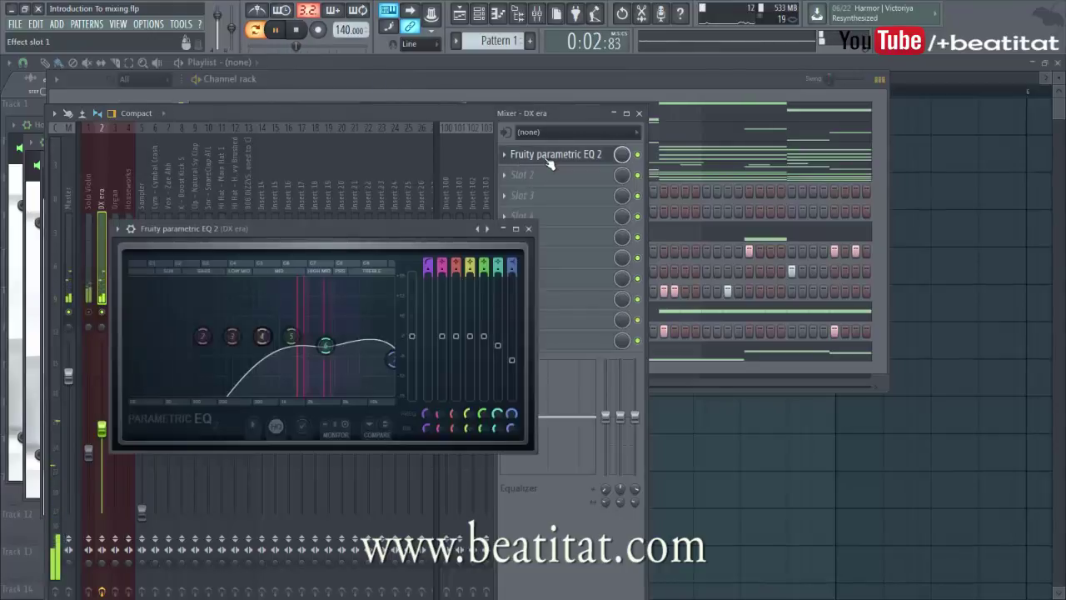
pyautogui.moveTo(204, 337); pyautogui.dragTo(227, 343)
pyautogui.moveTo(291, 337); pyautogui.dragTo(289, 338)
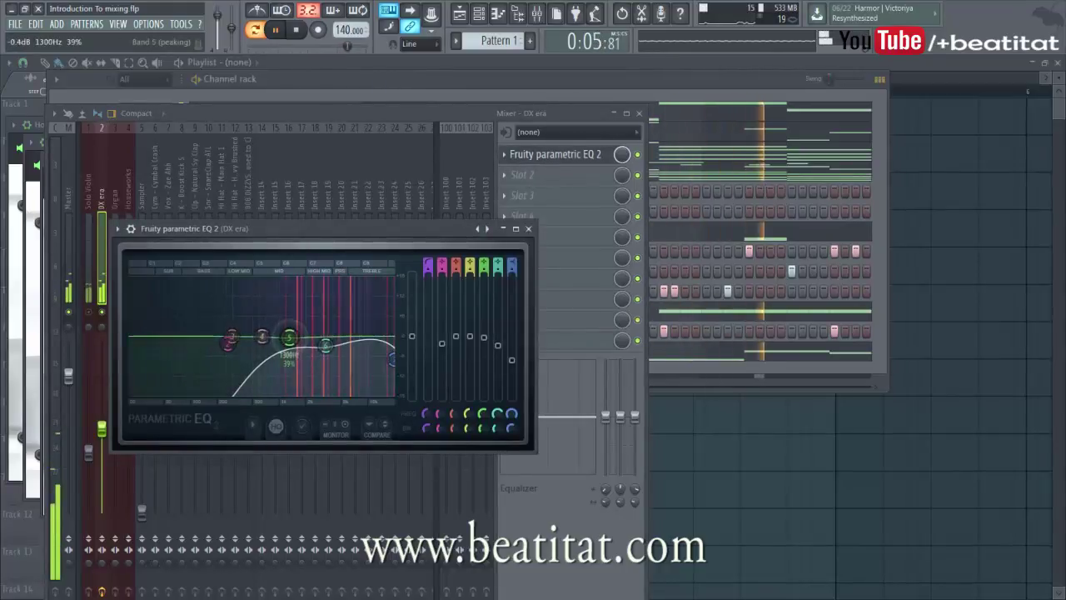
# Close DX era's equalizer and lower the DX era track's volume slightly.
pyautogui.click(528, 228)
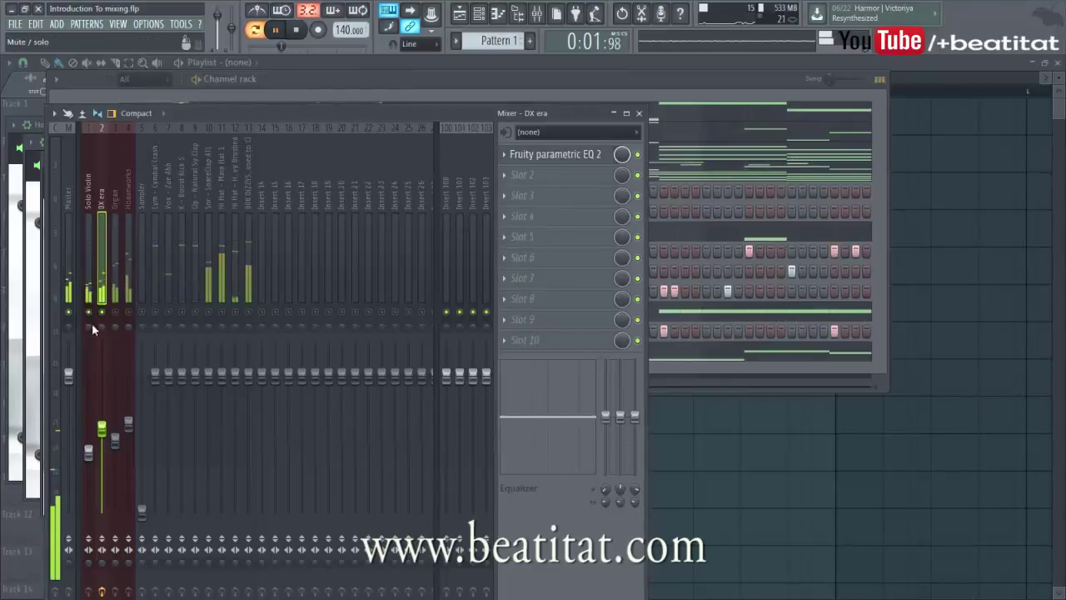
pyautogui.moveTo(104, 428); pyautogui.dragTo(104, 432)
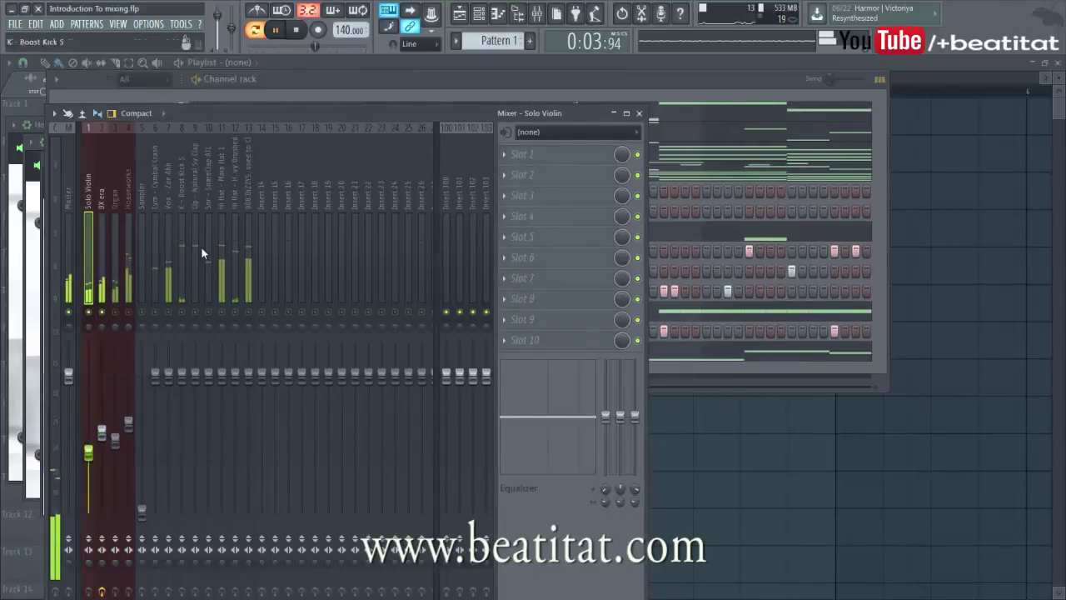
# Load Fruity Parametric EQ 2 into the Solo Violin track's first effect slot, cut the lows with band 1, and stop playback.
pyautogui.click(564, 174)
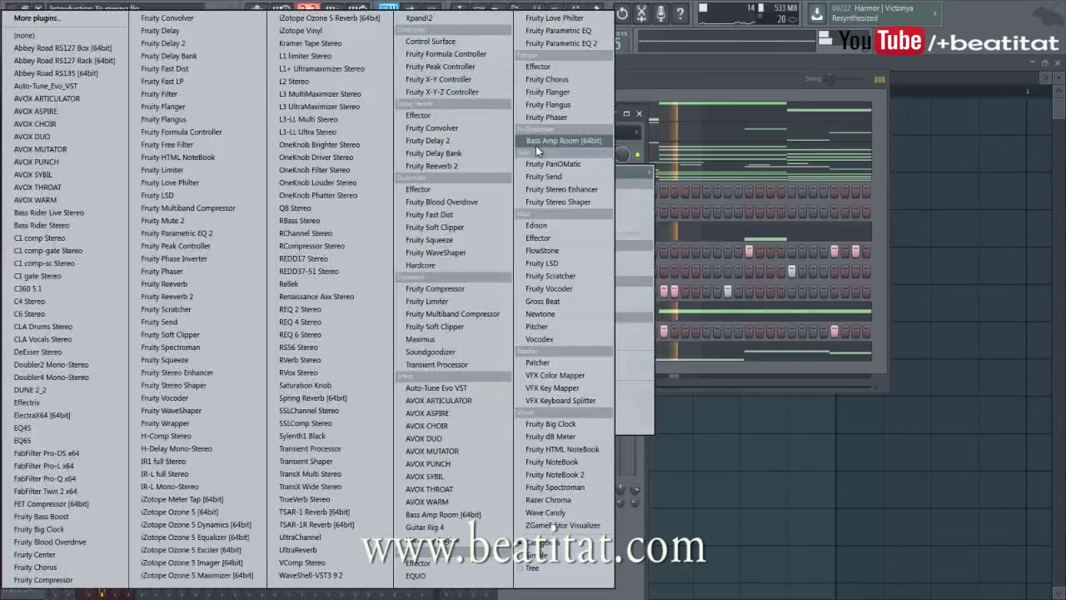
pyautogui.click(573, 43)
pyautogui.moveTo(139, 301); pyautogui.dragTo(170, 322)
pyautogui.click(296, 29)
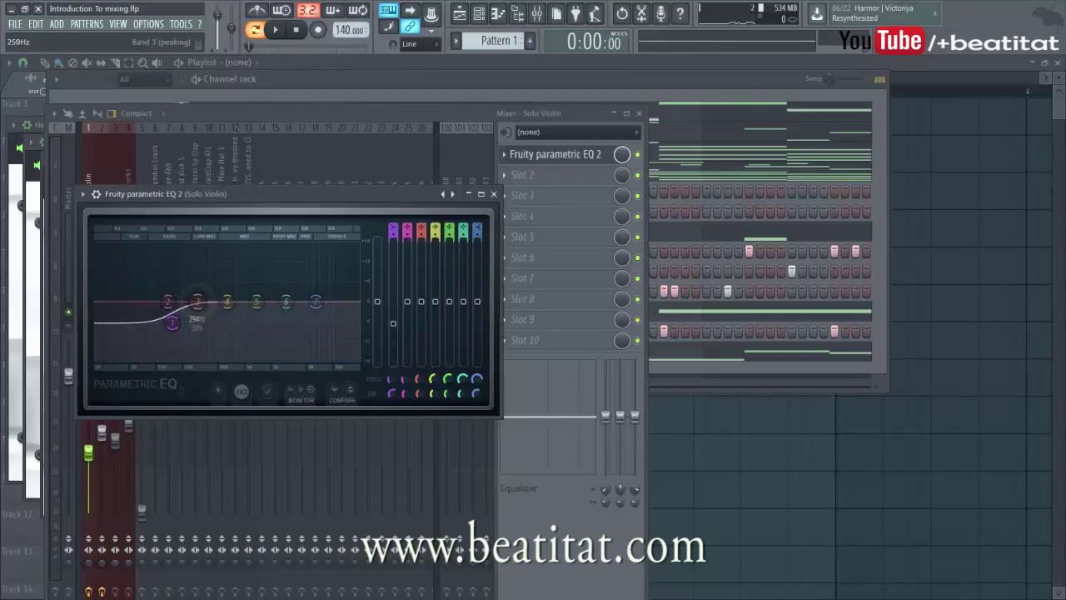
# Deepen Solo Violin's band 1 low cut and boost band 5 to 2.0 dB at about 1175 Hz during playback.
pyautogui.moveTo(173, 322); pyautogui.dragTo(174, 328)
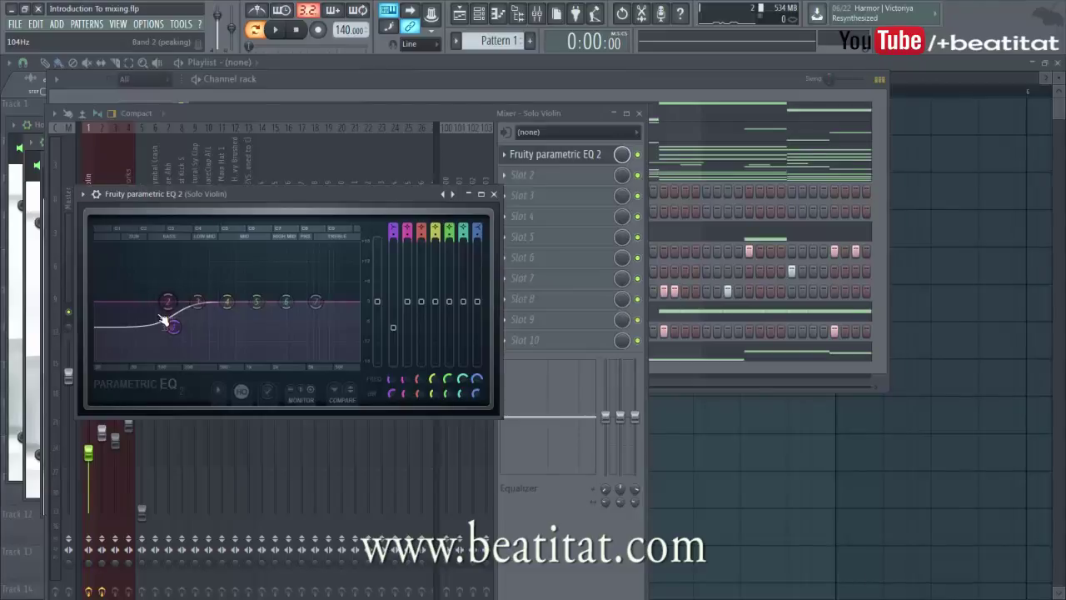
pyautogui.moveTo(164, 321); pyautogui.dragTo(169, 330)
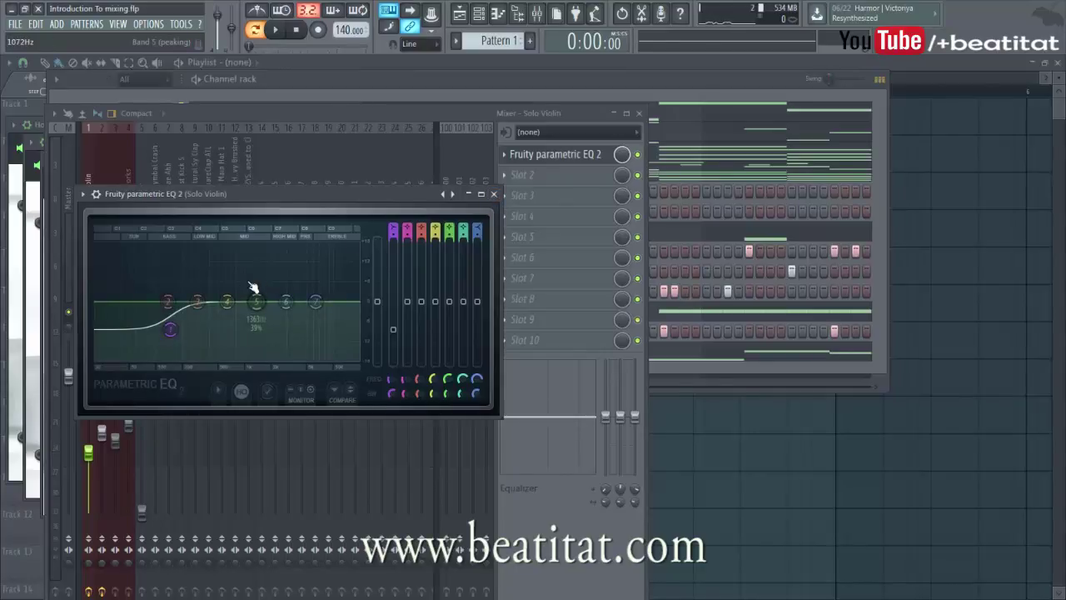
pyautogui.press('space')
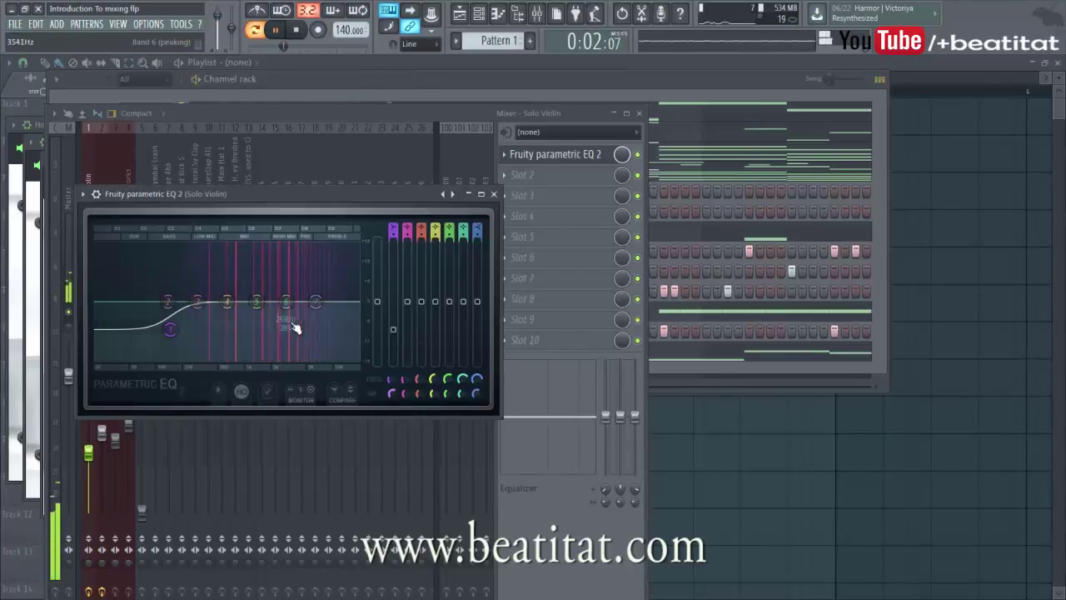
pyautogui.moveTo(257, 300); pyautogui.dragTo(251, 294)
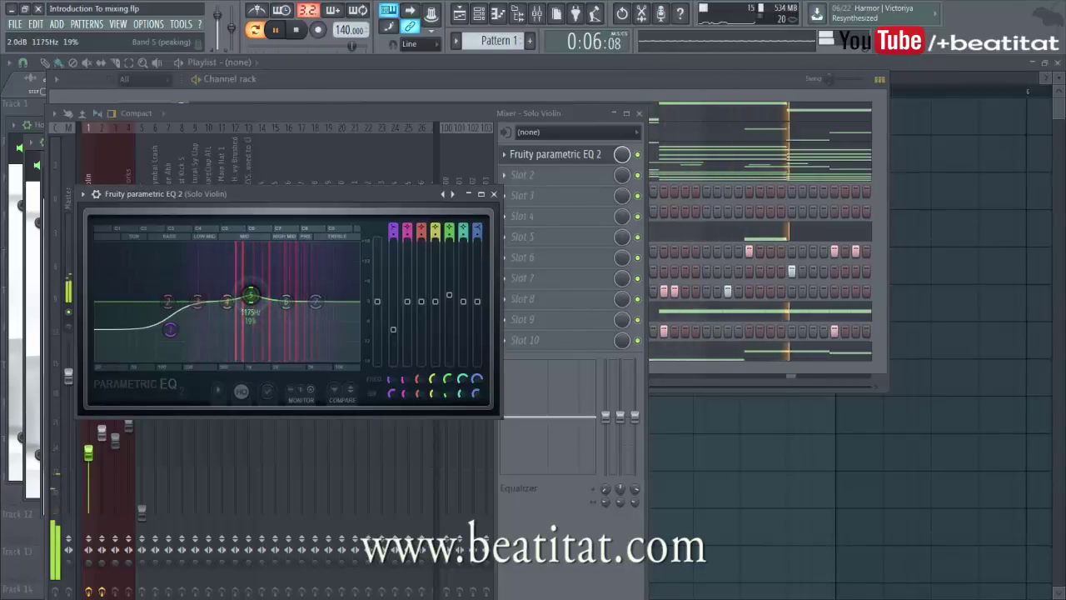
# Close Solo Violin's equalizer and bring the DX era volume down a little further.
pyautogui.click(494, 194)
pyautogui.moveTo(102, 432); pyautogui.dragTo(102, 436)
# Unmute the Organ track and load Fruity Parametric EQ 2 into its first effect slot.
pyautogui.click(115, 441)
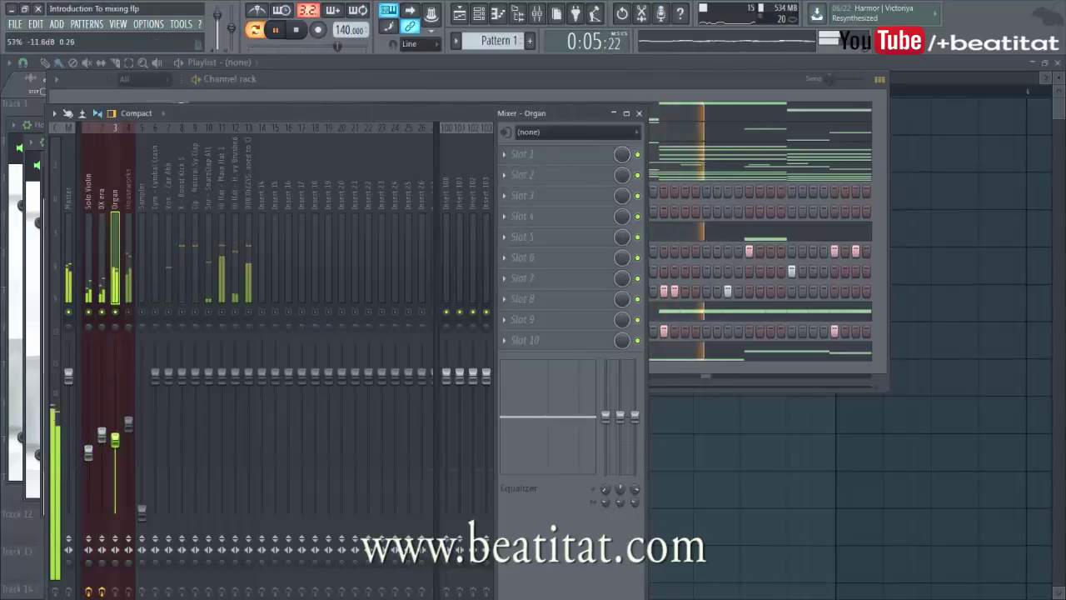
pyautogui.click(541, 154)
pyautogui.click(583, 51)
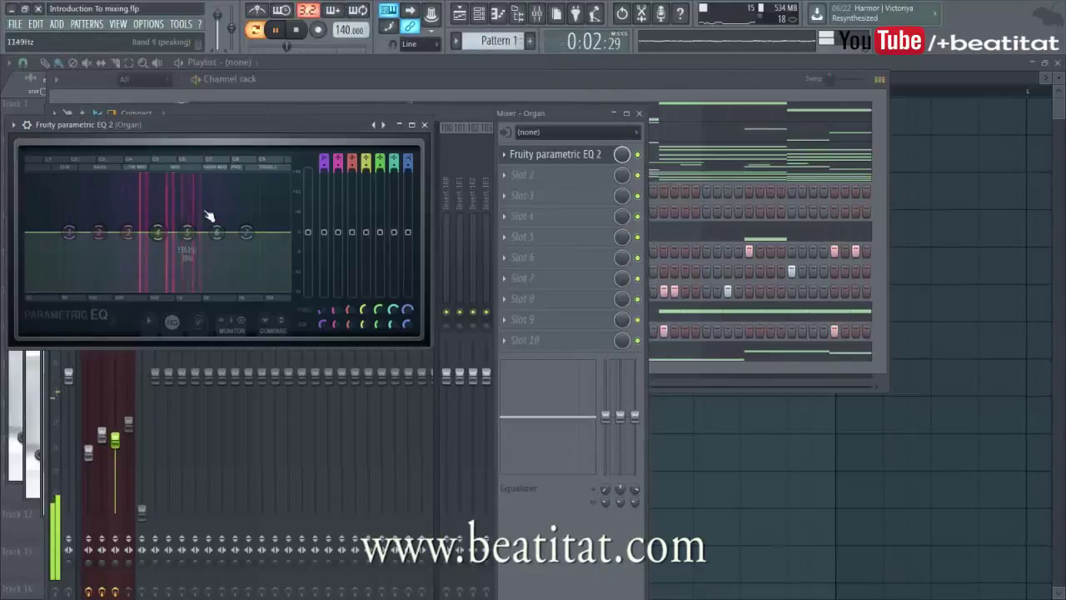
# Set Organ's band 1 to high pass in the low mids, cut bands 5 and 7 during playback, close the equalizer and stop.
pyautogui.moveTo(324, 161); pyautogui.dragTo(324, 173)
pyautogui.moveTo(69, 232); pyautogui.dragTo(121, 233)
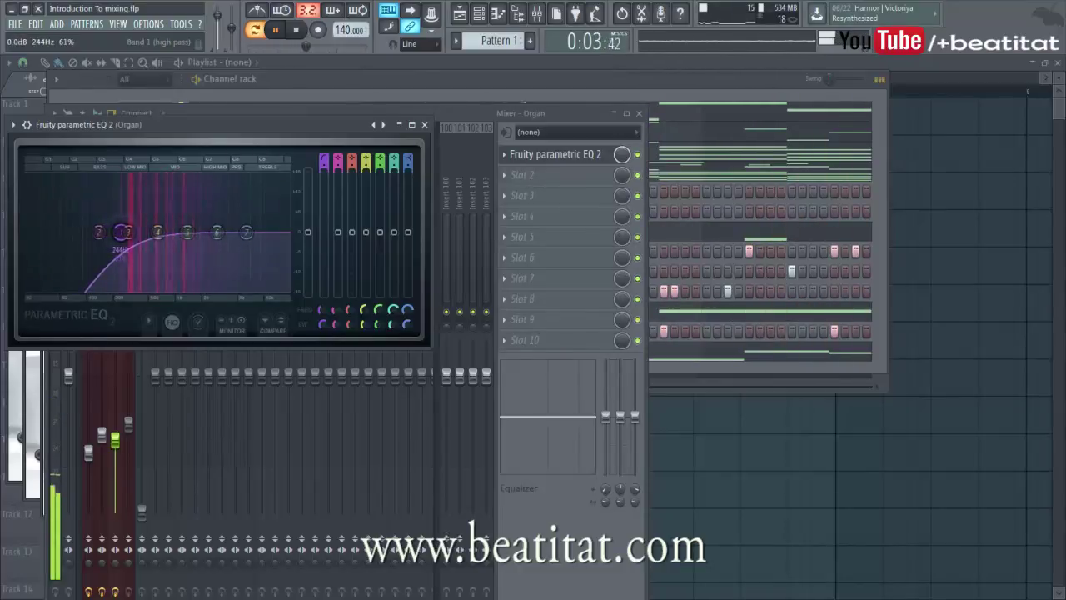
pyautogui.moveTo(121, 232); pyautogui.dragTo(187, 234)
pyautogui.moveTo(217, 233); pyautogui.dragTo(283, 246)
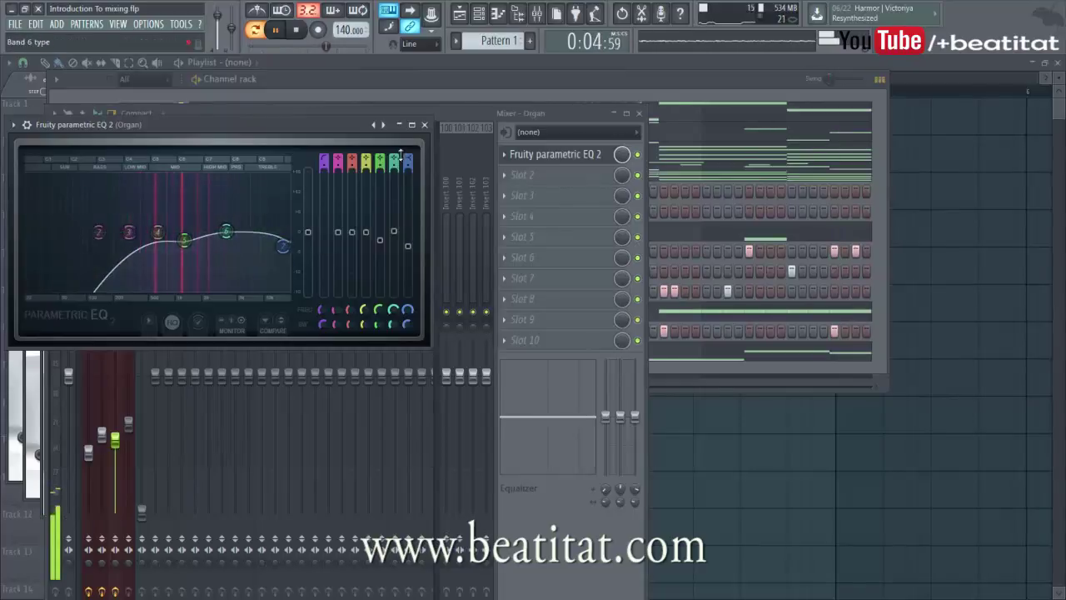
pyautogui.click(424, 124)
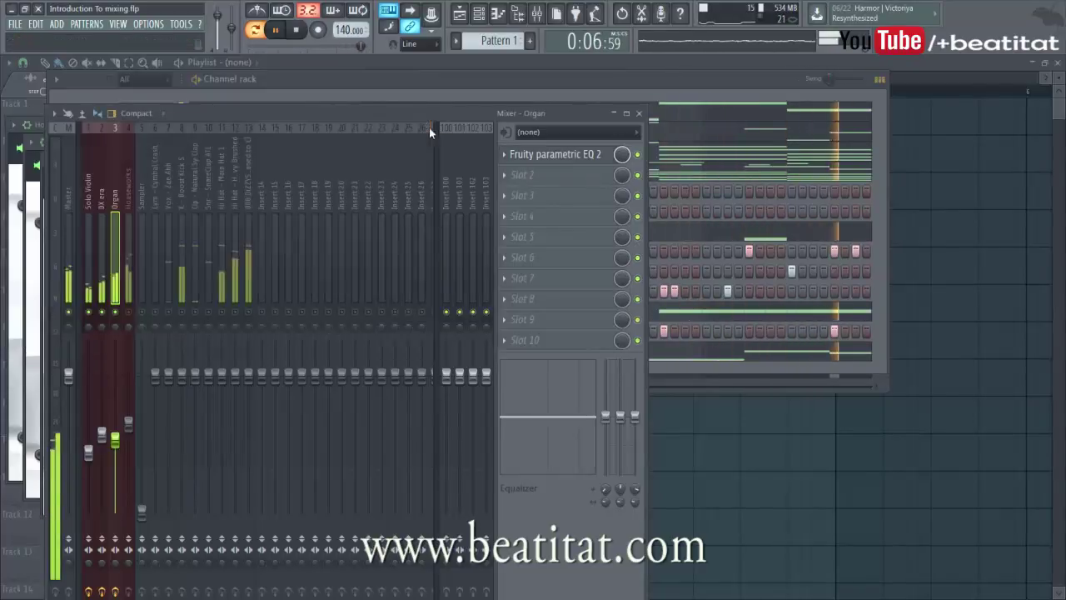
pyautogui.click(293, 31)
pyautogui.click(295, 32)
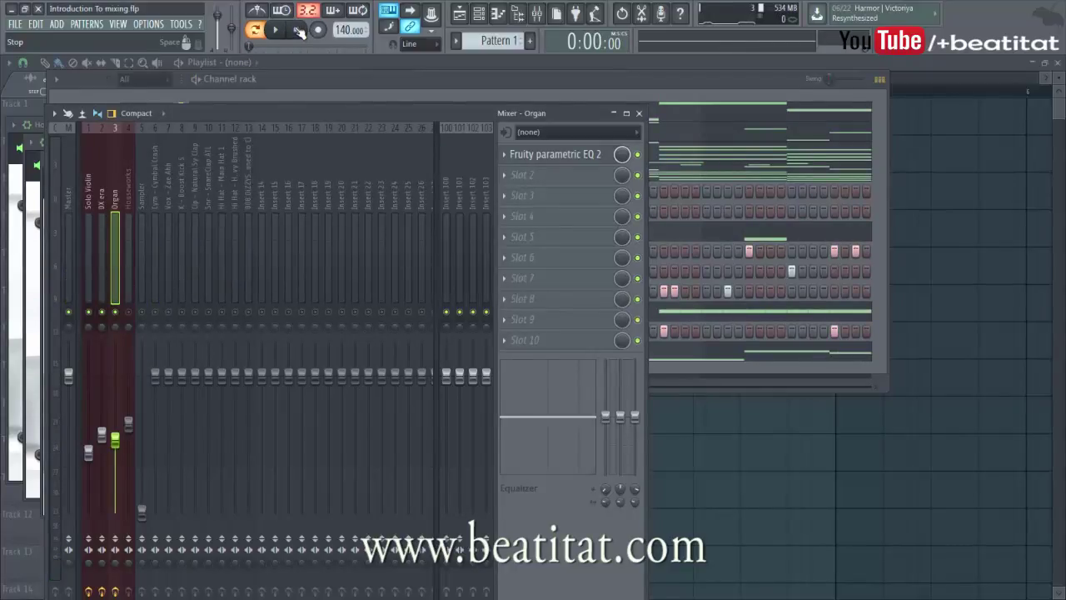
# Reopen Organ's equalizer to review its curve, and close it again.
pyautogui.click(593, 157)
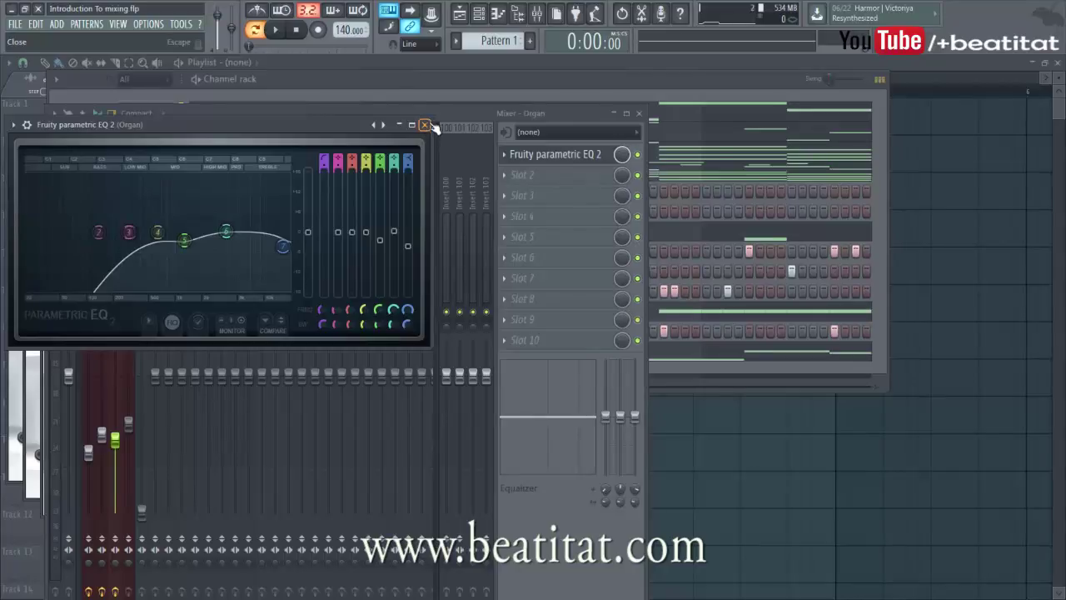
pyautogui.click(425, 125)
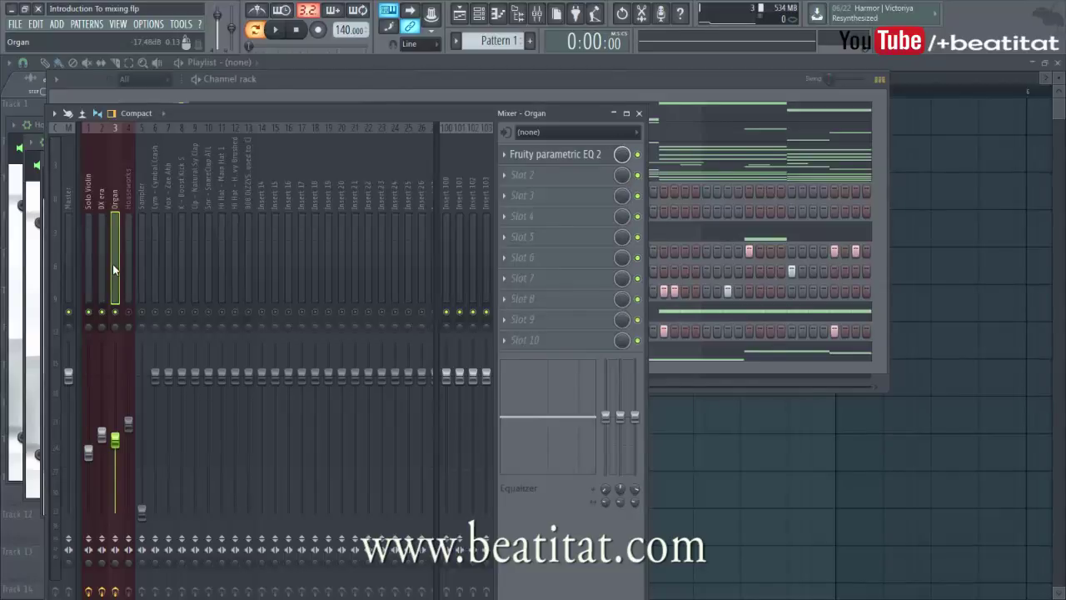
# Unmute Houseworks, raise its volume slightly during playback, and mute the other melody tracks to hear it alone.
pyautogui.click(130, 313)
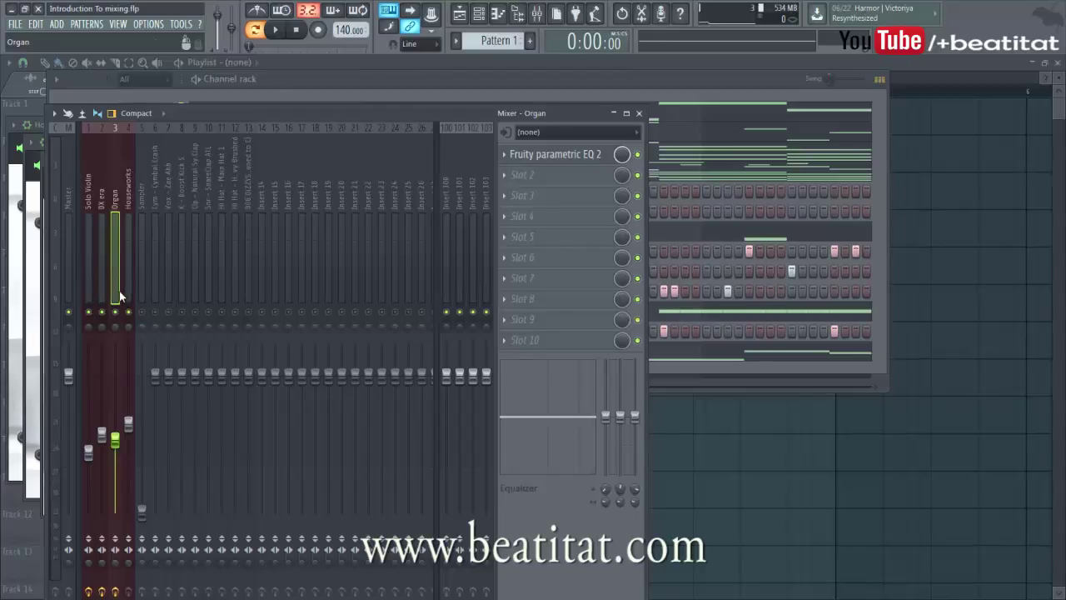
pyautogui.press('space')
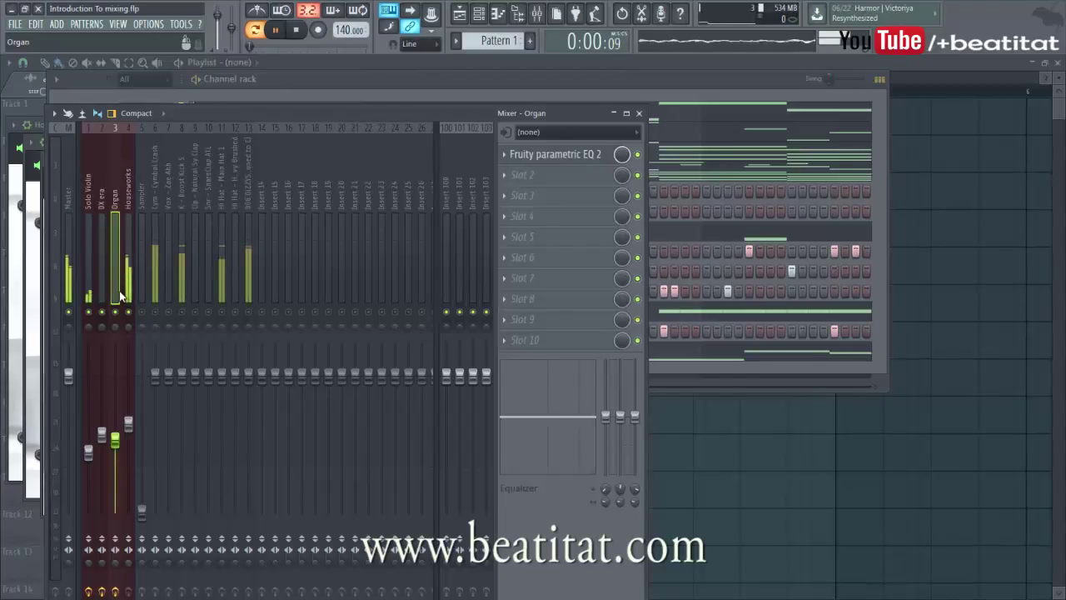
pyautogui.moveTo(129, 425); pyautogui.dragTo(128, 421)
pyautogui.click(116, 311)
pyautogui.click(103, 311)
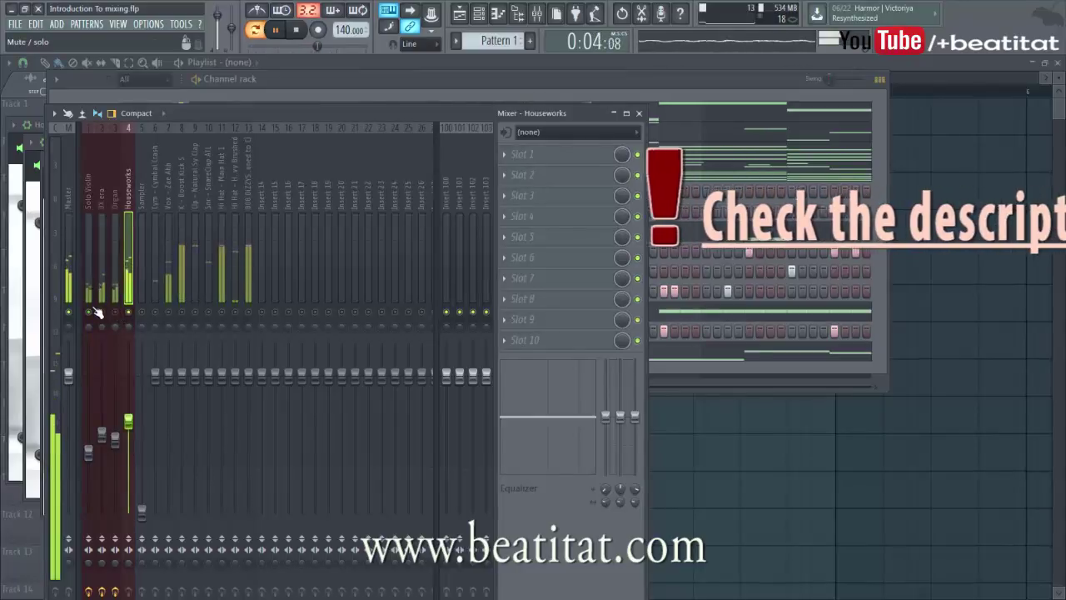
# Load Gross Beat into Houseworks' first effect slot and choose the 1/2 Speed time preset.
pyautogui.click(573, 156)
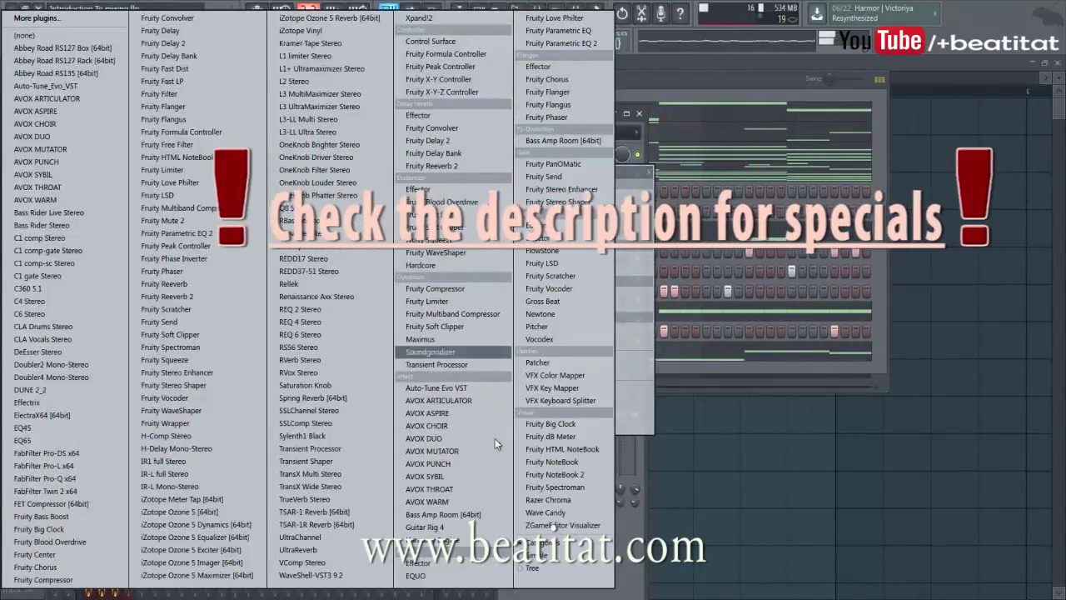
pyautogui.click(573, 301)
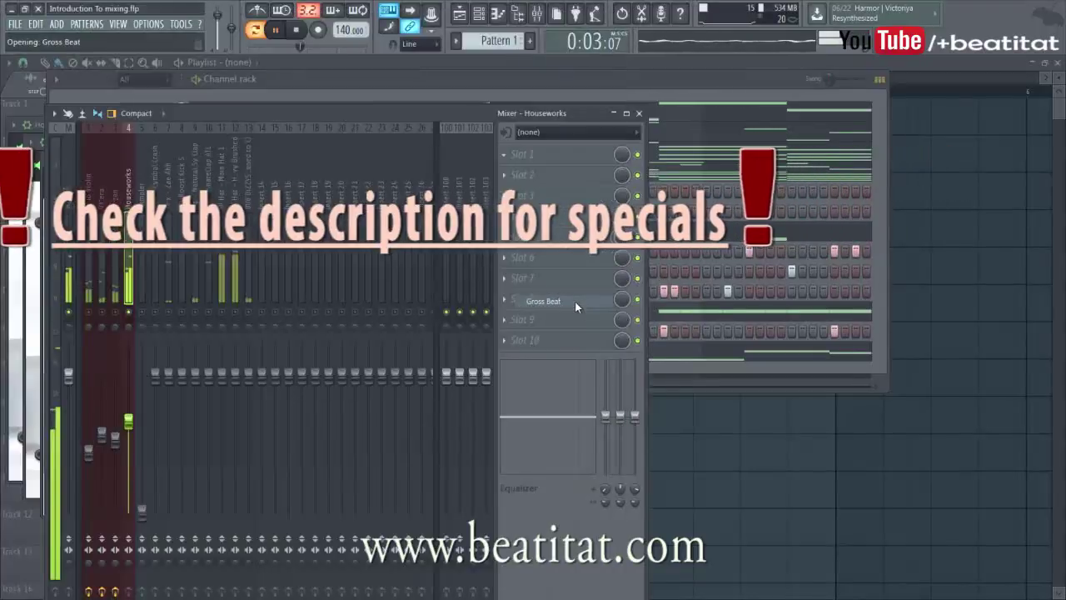
pyautogui.click(61, 159)
pyautogui.moveTo(92, 199)
pyautogui.click(223, 249)
pyautogui.click(152, 326)
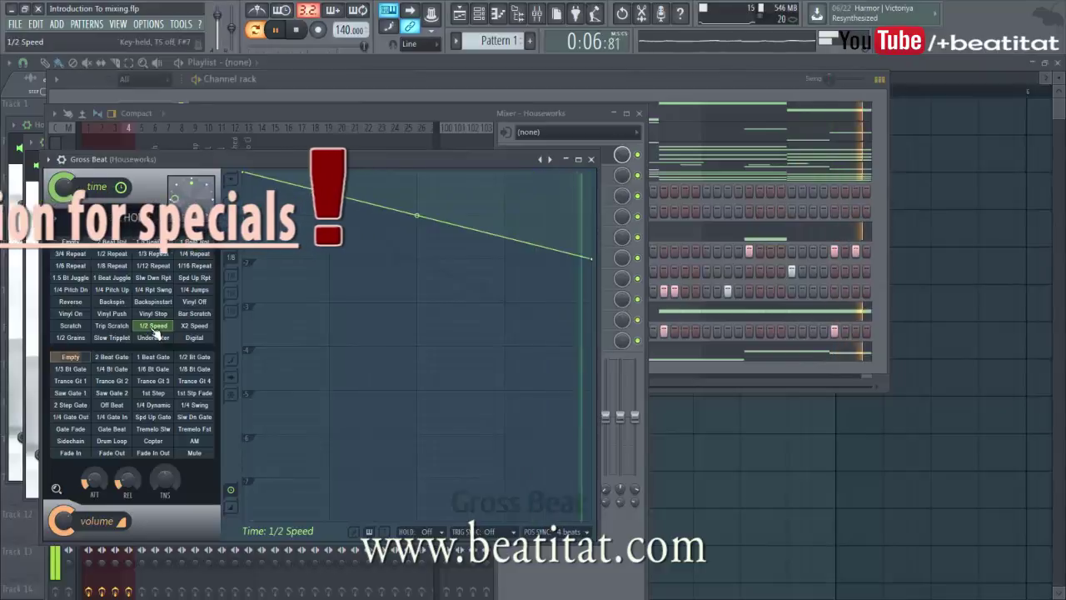
# Restart playback to hear the Gross Beat effect on Houseworks, and close the plugin window.
pyautogui.click(297, 30)
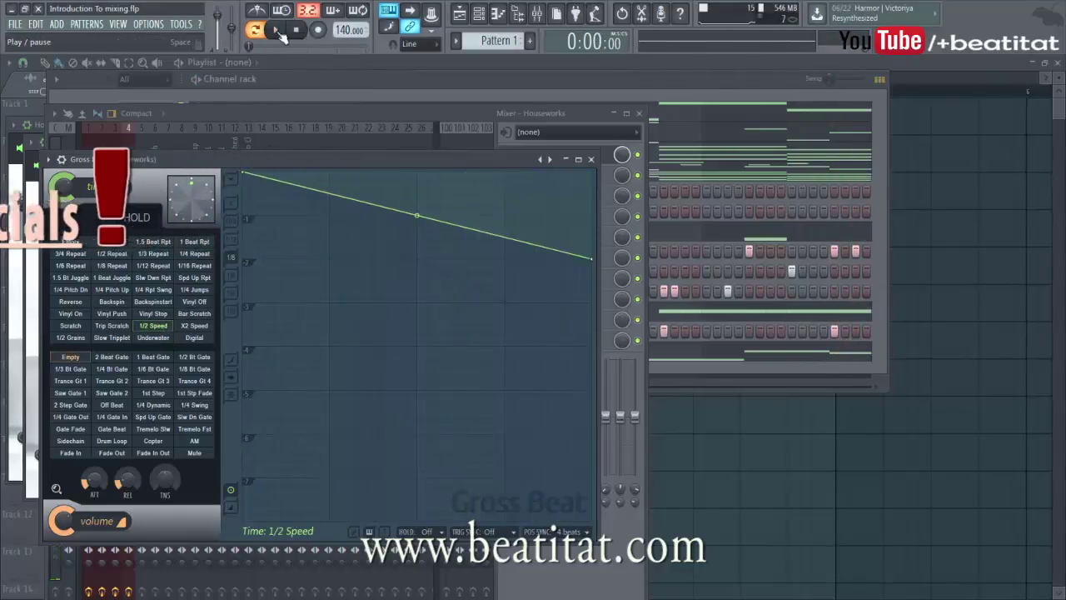
pyautogui.click(275, 30)
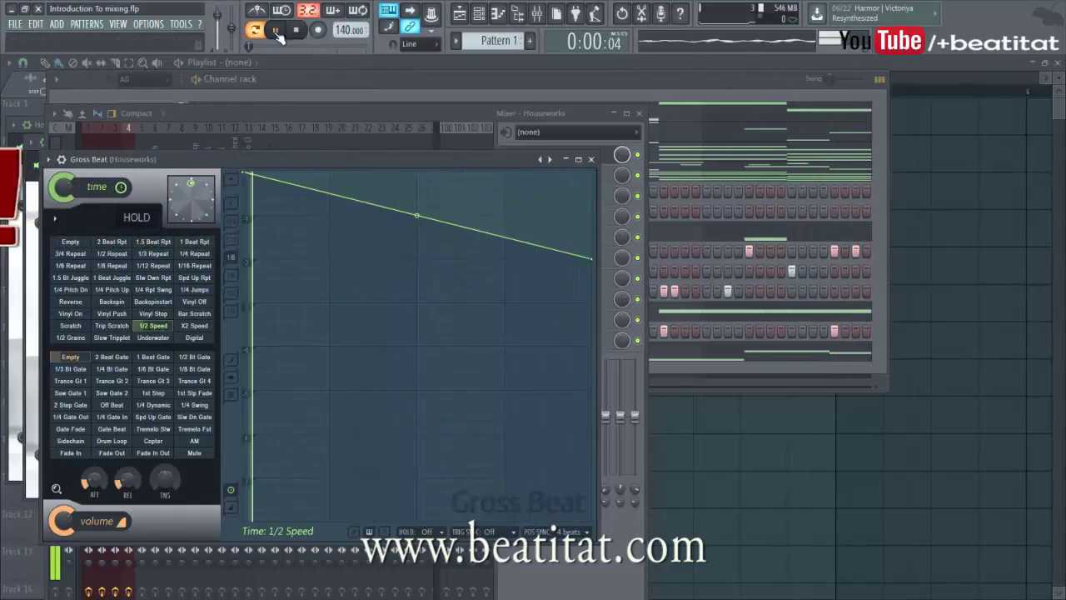
pyautogui.click(591, 160)
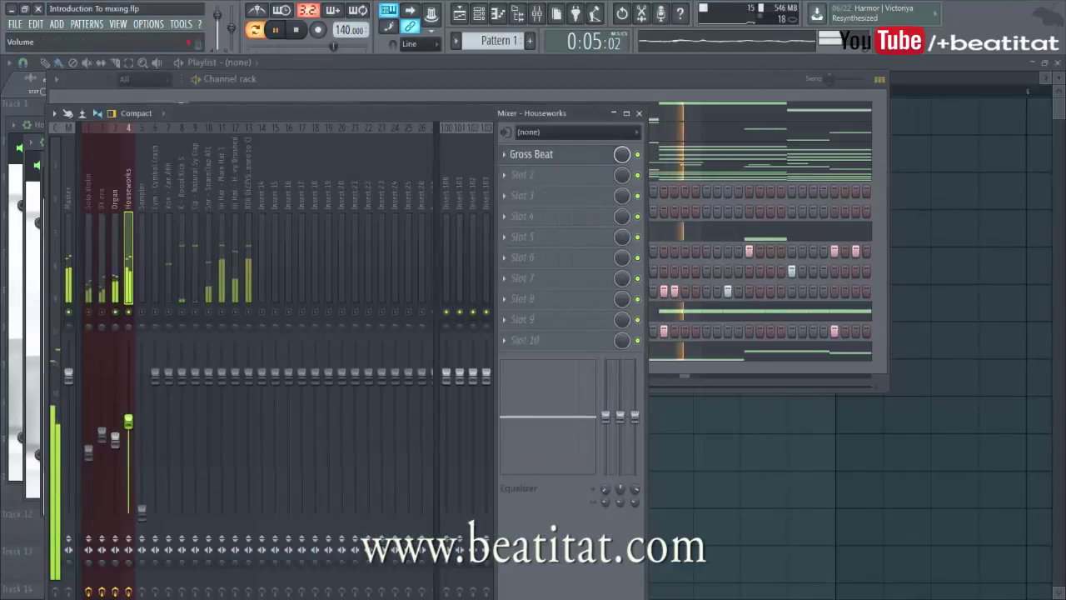
# Load Fruity Parametric EQ 2 into Houseworks' second effect slot and set band 1 to high pass.
pyautogui.click(535, 180)
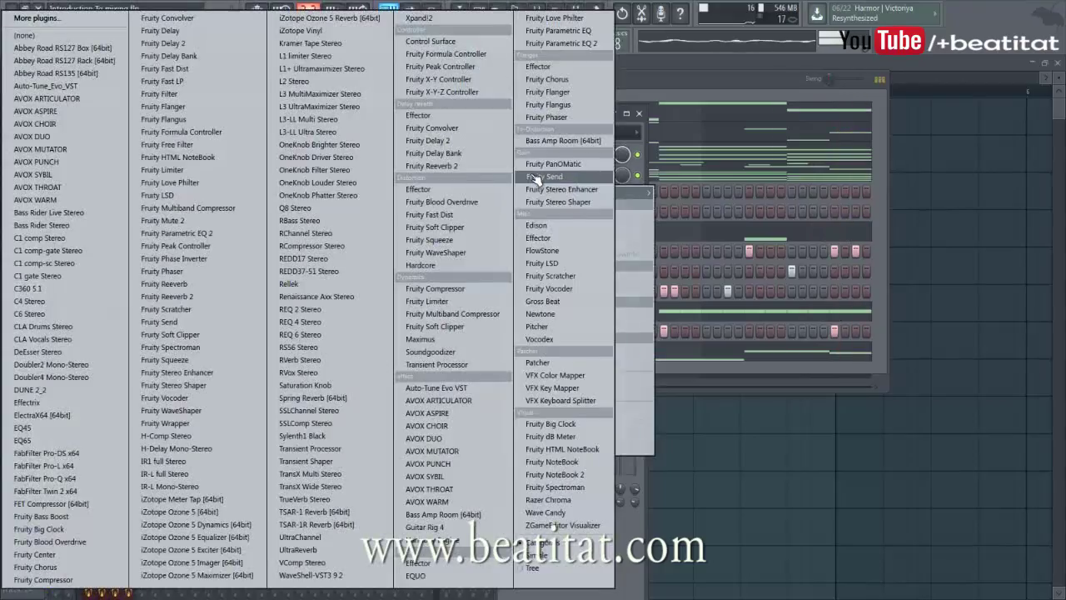
pyautogui.click(588, 44)
pyautogui.moveTo(377, 216); pyautogui.dragTo(376, 230)
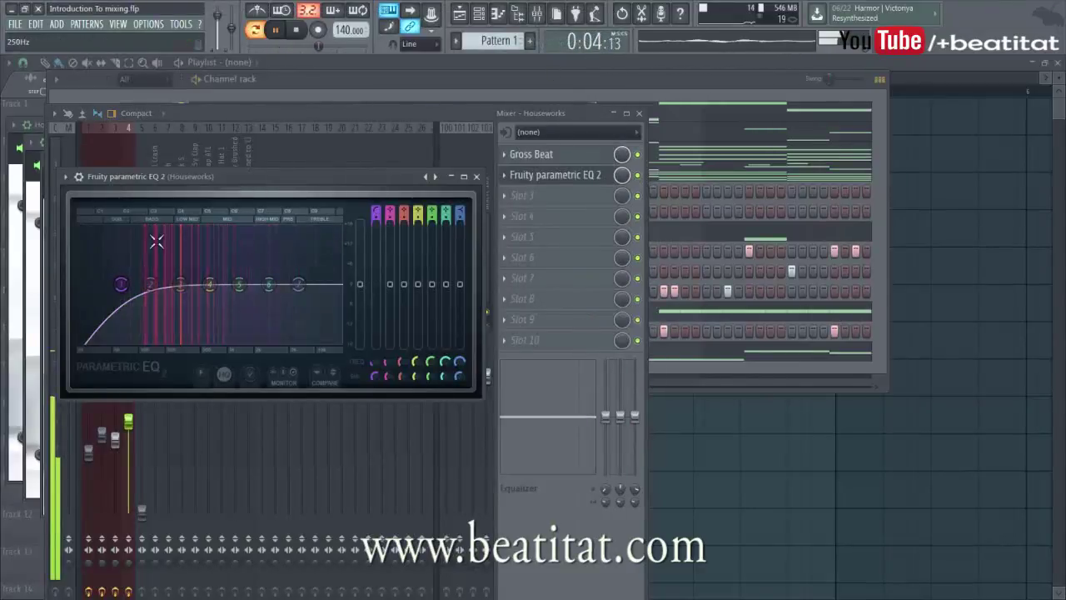
# Raise Houseworks' high pass frequency, cut bands 3, 5 and 7 slightly, boost band 4 a little, and close the equalizer.
pyautogui.moveTo(121, 284); pyautogui.dragTo(214, 281)
pyautogui.moveTo(180, 284); pyautogui.dragTo(244, 292)
pyautogui.moveTo(269, 285); pyautogui.dragTo(299, 289)
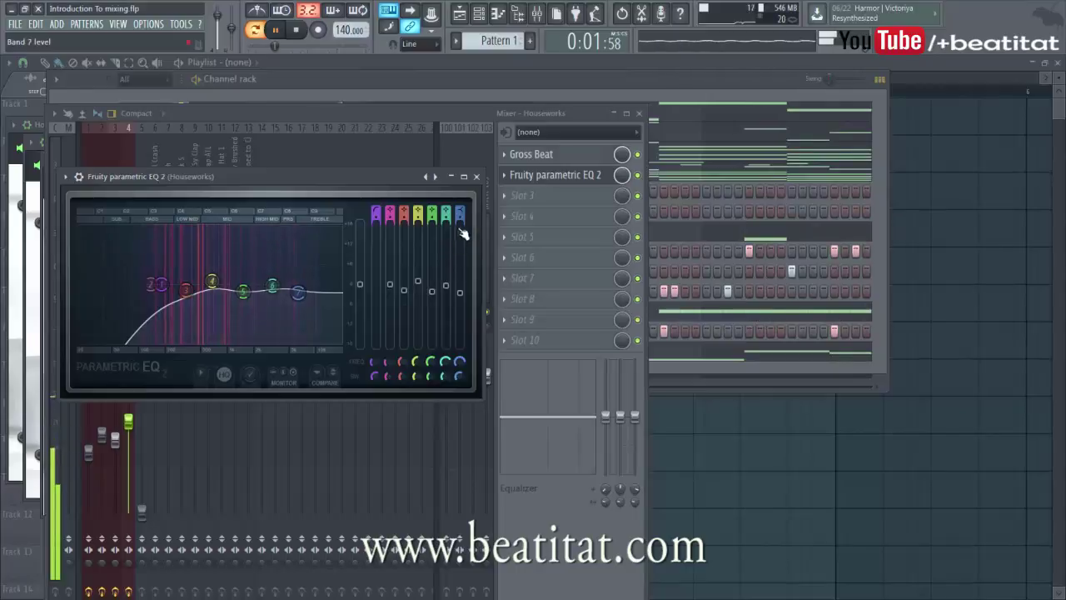
pyautogui.click(477, 176)
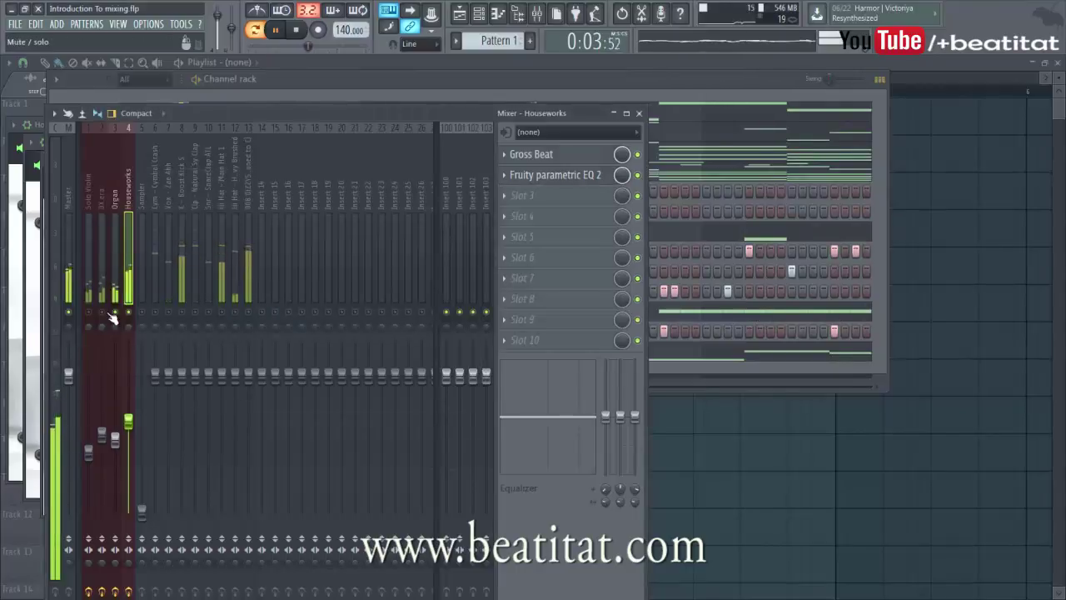
# Unmute Solo Violin and DX era, lower both slightly, and raise Houseworks to about -7.3 dB to balance the melody tracks.
pyautogui.click(96, 292)
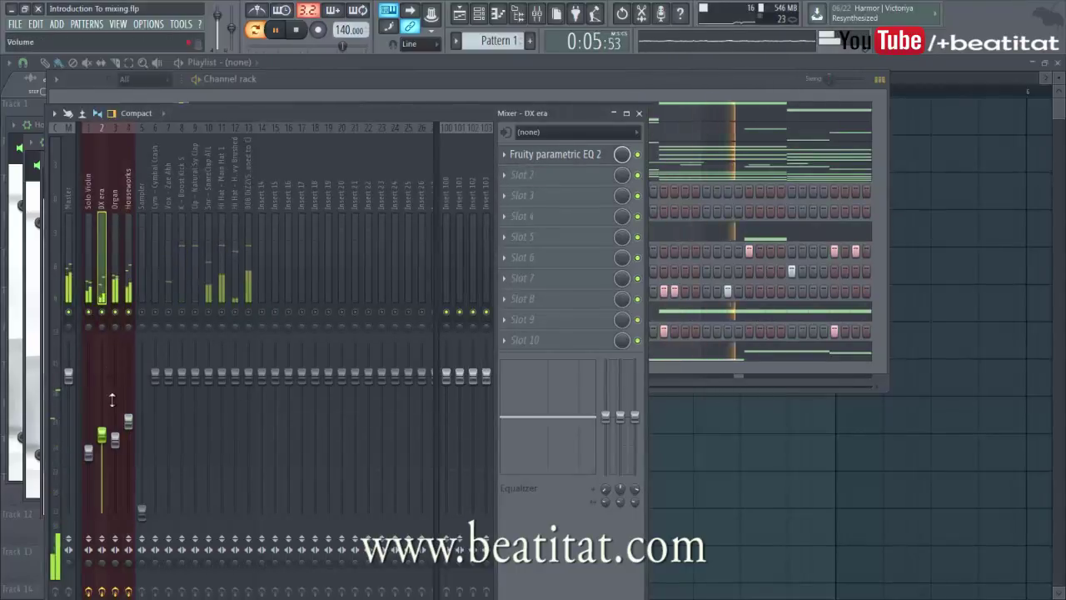
pyautogui.moveTo(102, 434); pyautogui.dragTo(101, 447)
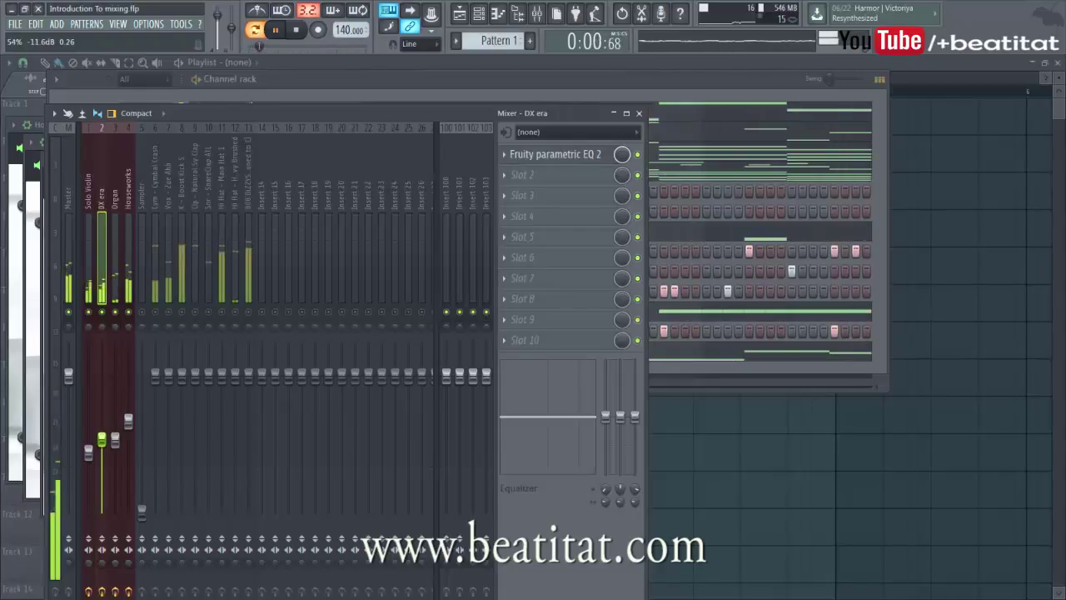
pyautogui.moveTo(115, 441); pyautogui.dragTo(89, 455)
pyautogui.moveTo(128, 420); pyautogui.dragTo(129, 415)
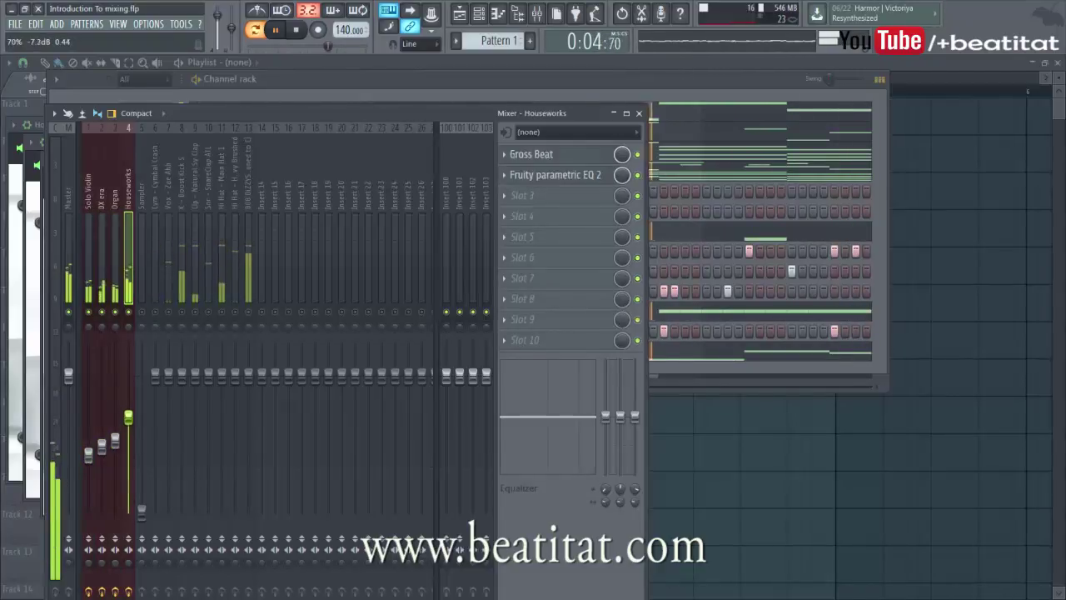
# Check the Master level, select Solo Violin, DX era, Organ and Houseworks together, and raise all four volumes.
pyautogui.click(72, 243)
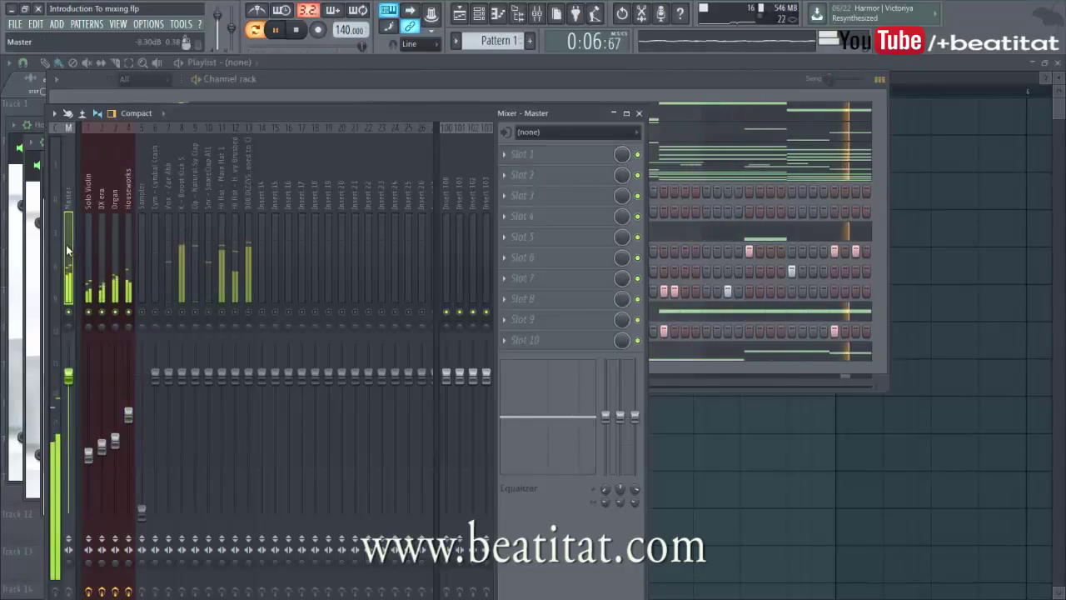
pyautogui.click(133, 291)
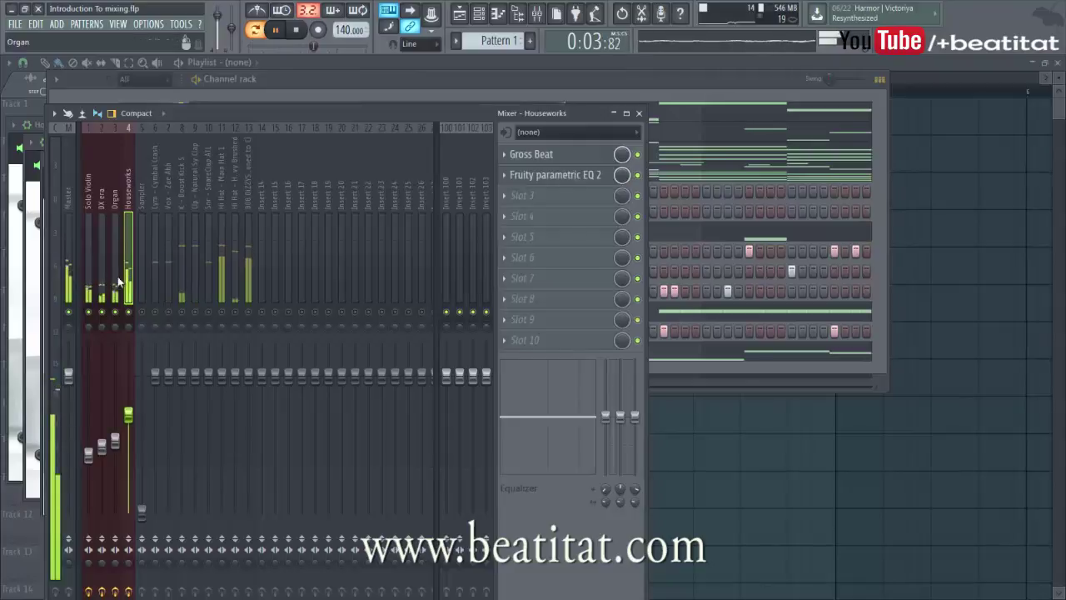
pyautogui.moveTo(90, 281); pyautogui.dragTo(127, 283)
pyautogui.scroll(2, 124, 350)
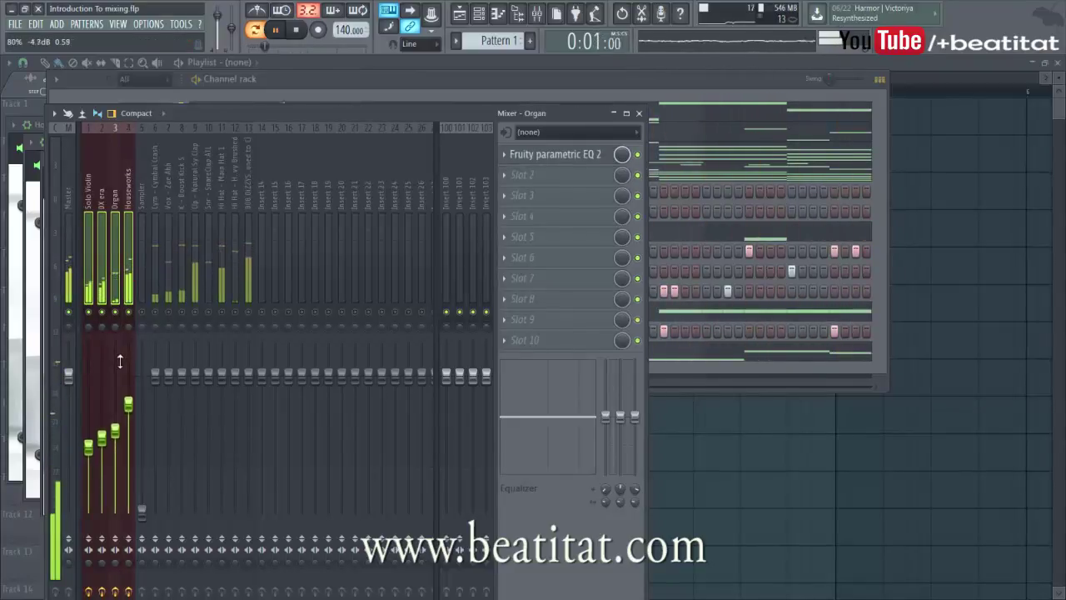
# Release the grouped track selection, raise Organ's volume by a small amount and lower Houseworks slightly.
pyautogui.click(63, 247)
pyautogui.click(168, 248)
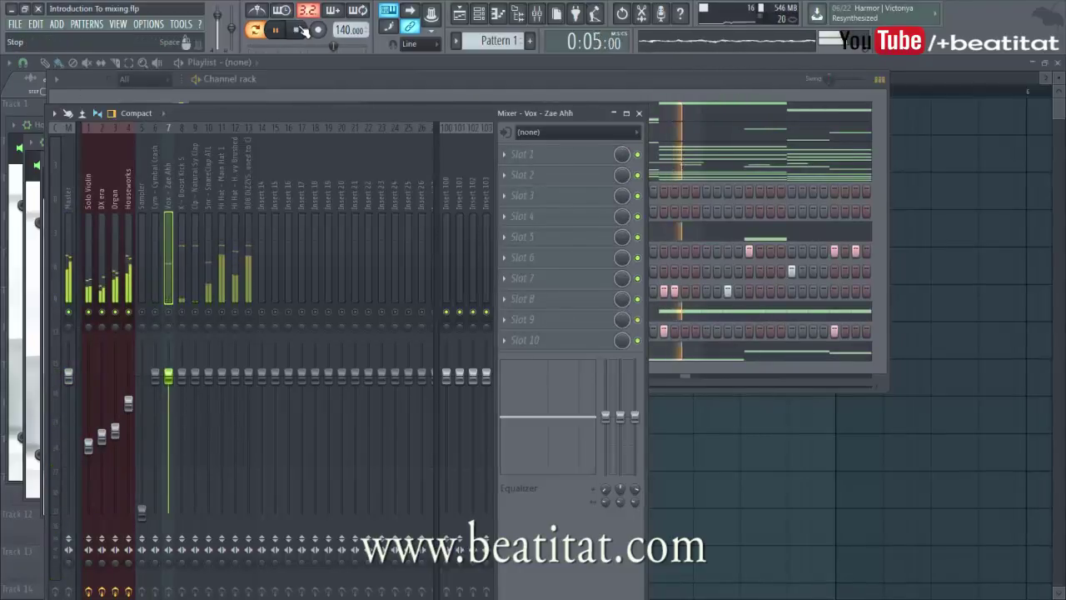
pyautogui.click(128, 269)
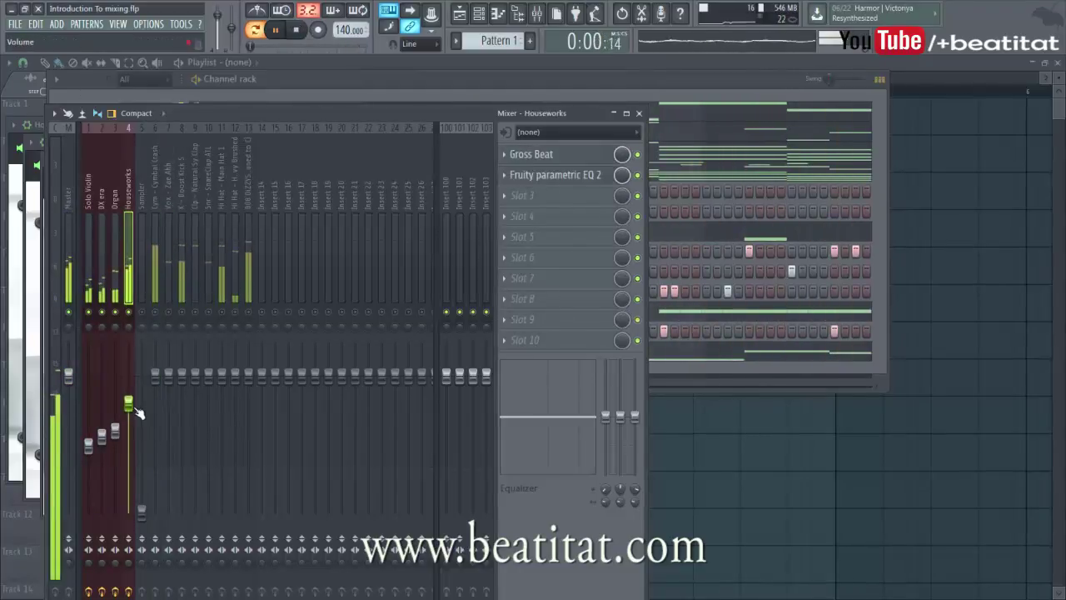
pyautogui.click(115, 428)
pyautogui.moveTo(115, 425); pyautogui.dragTo(128, 410)
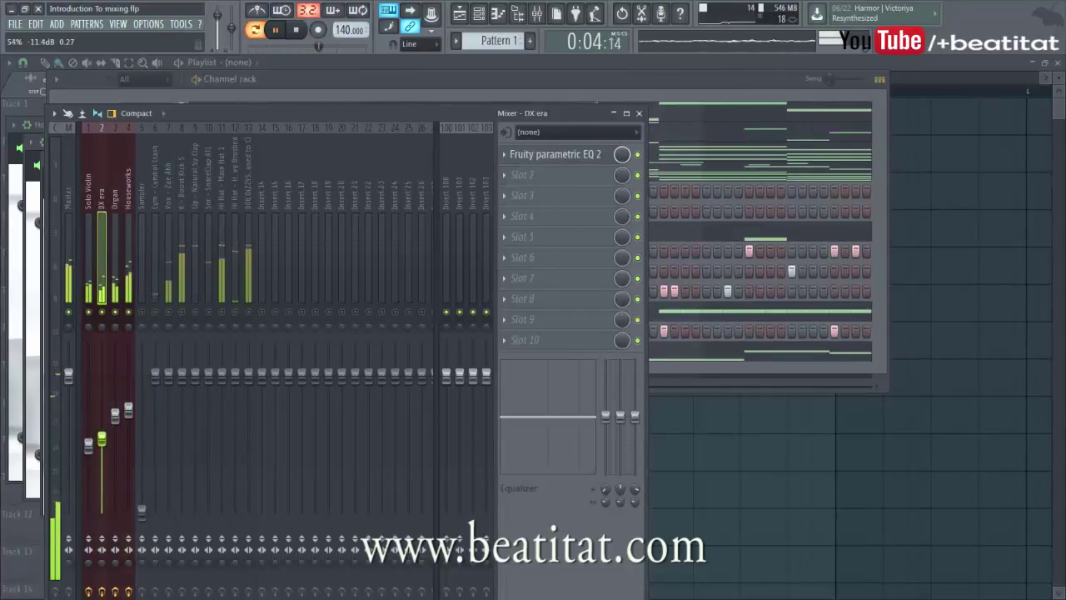
# Lower Solo Violin slightly, set DX era to about -12.2 dB and Houseworks to about -6.2 dB, and stop playback.
pyautogui.moveTo(90, 445); pyautogui.dragTo(98, 453)
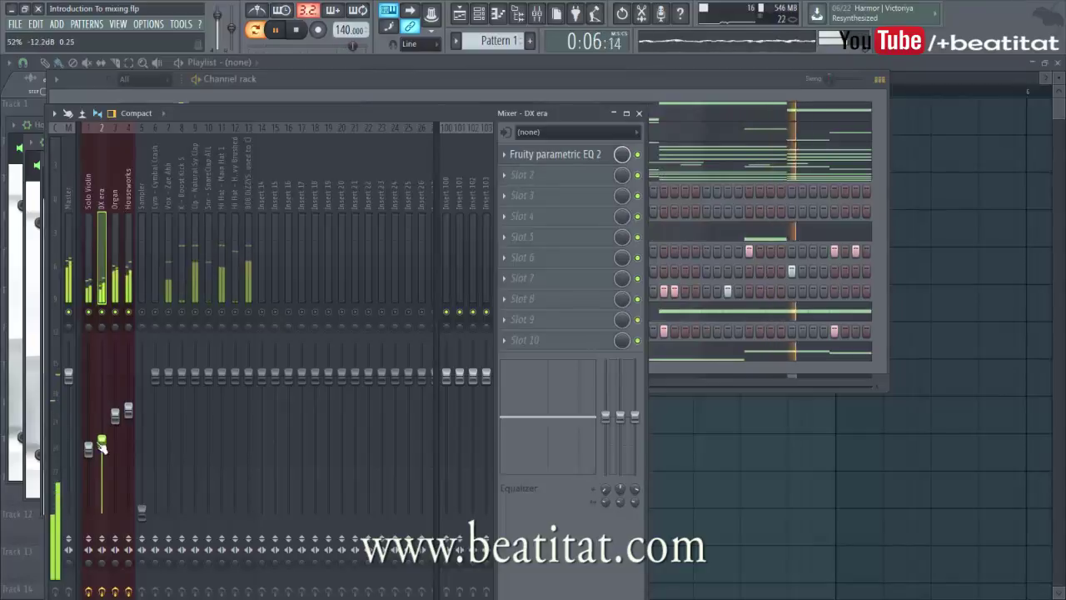
pyautogui.click(131, 411)
pyautogui.rightClick(133, 411)
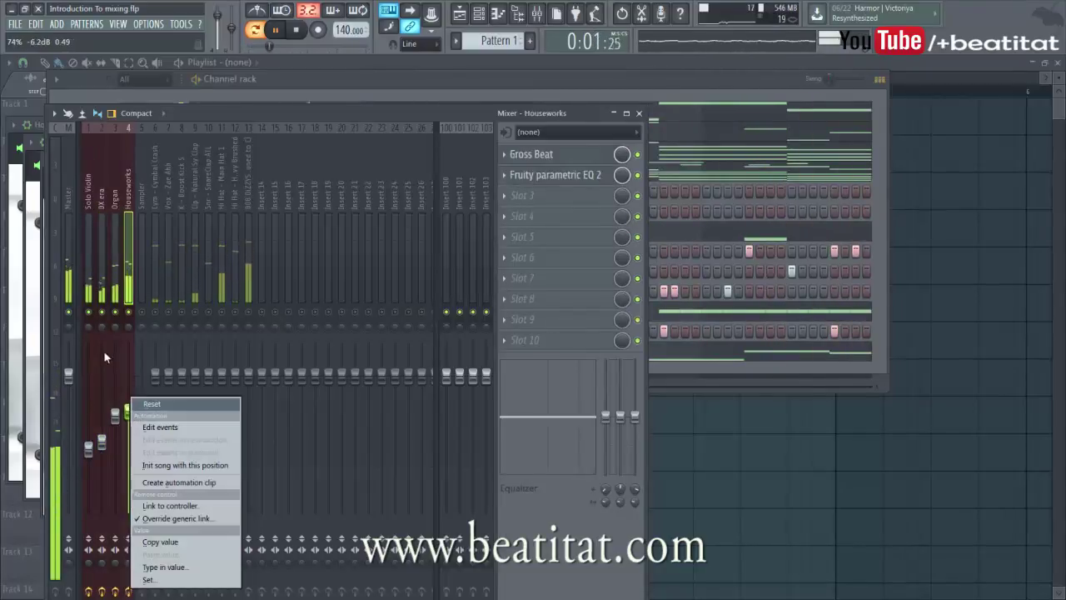
pyautogui.click(117, 236)
pyautogui.click(295, 30)
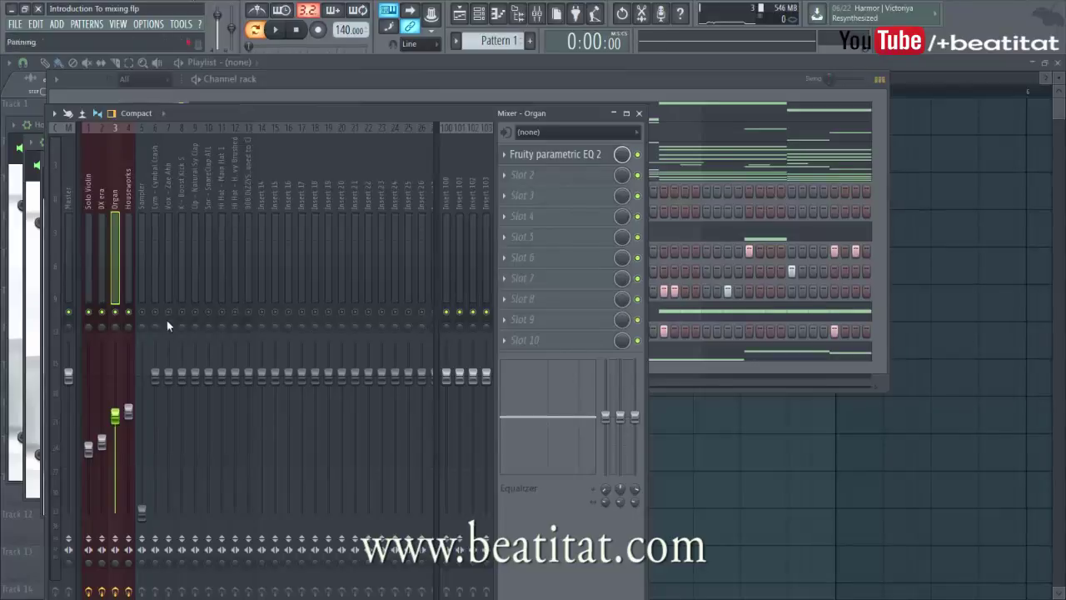
# Unmute the Cymbal Crash track and lower its volume to about -4.4 dB while the pattern plays.
pyautogui.click(159, 258)
pyautogui.press('space')
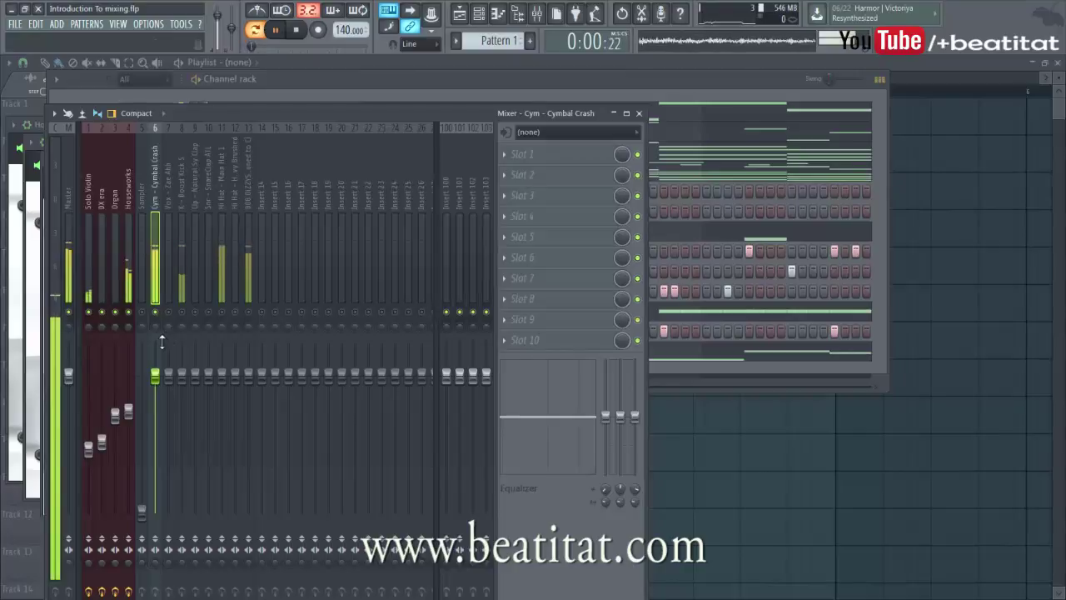
pyautogui.moveTo(155, 380); pyautogui.dragTo(155, 395)
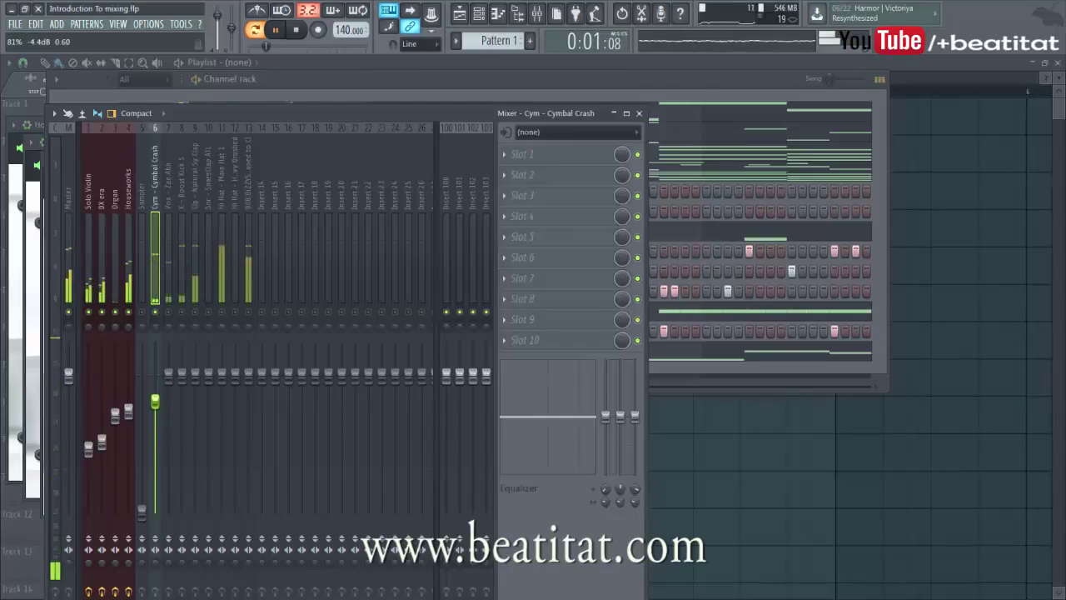
# Load Fruity Parametric EQ 2 into Cymbal Crash's first effect slot, cut band 6 slightly, and move band 7 to a higher frequency.
pyautogui.click(567, 159)
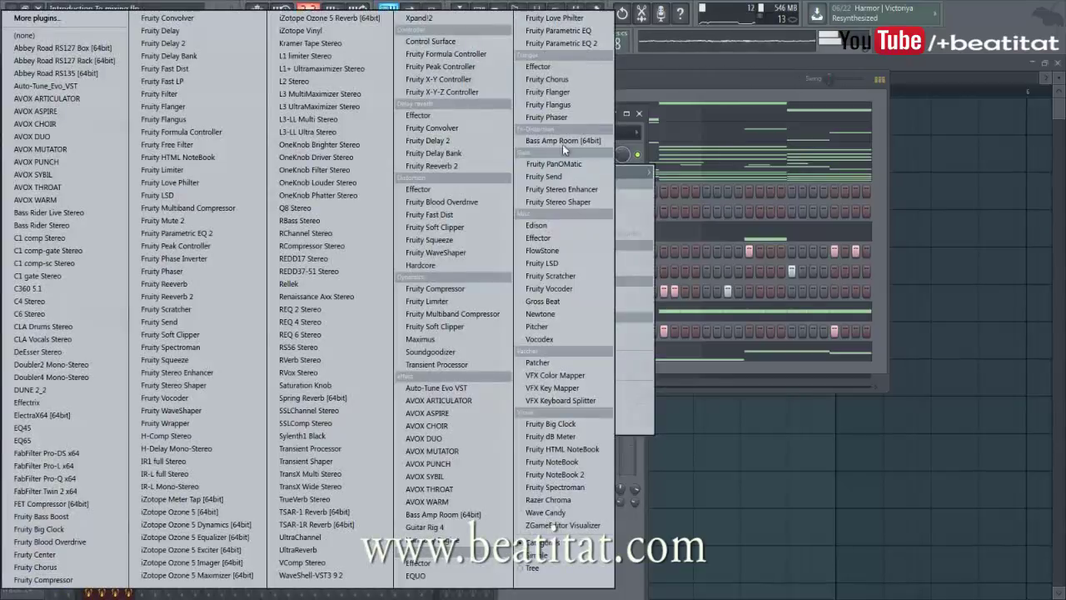
pyautogui.click(593, 48)
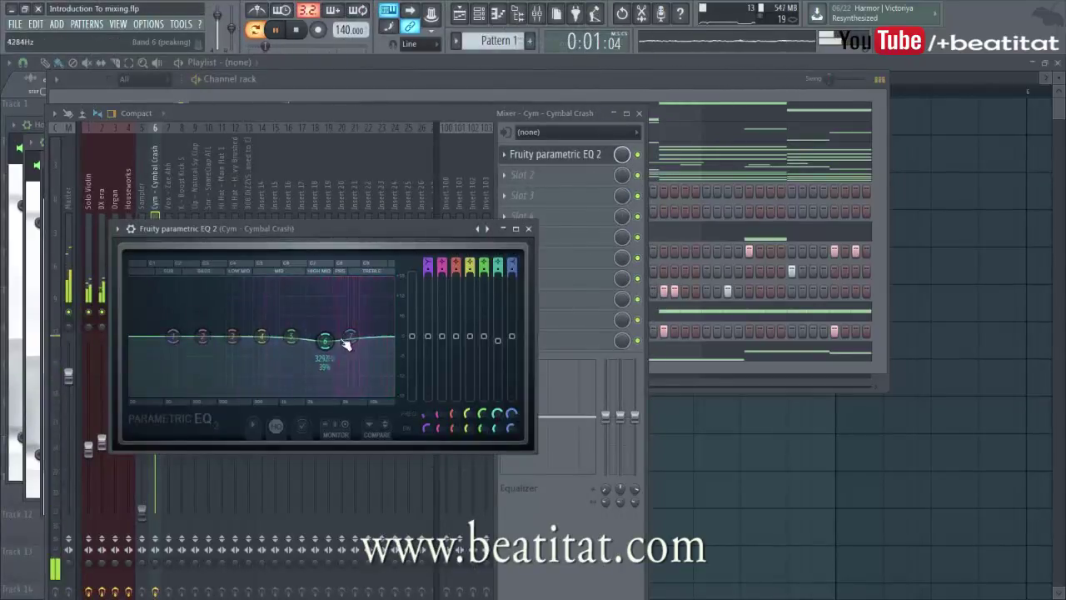
pyautogui.moveTo(349, 343); pyautogui.dragTo(382, 340)
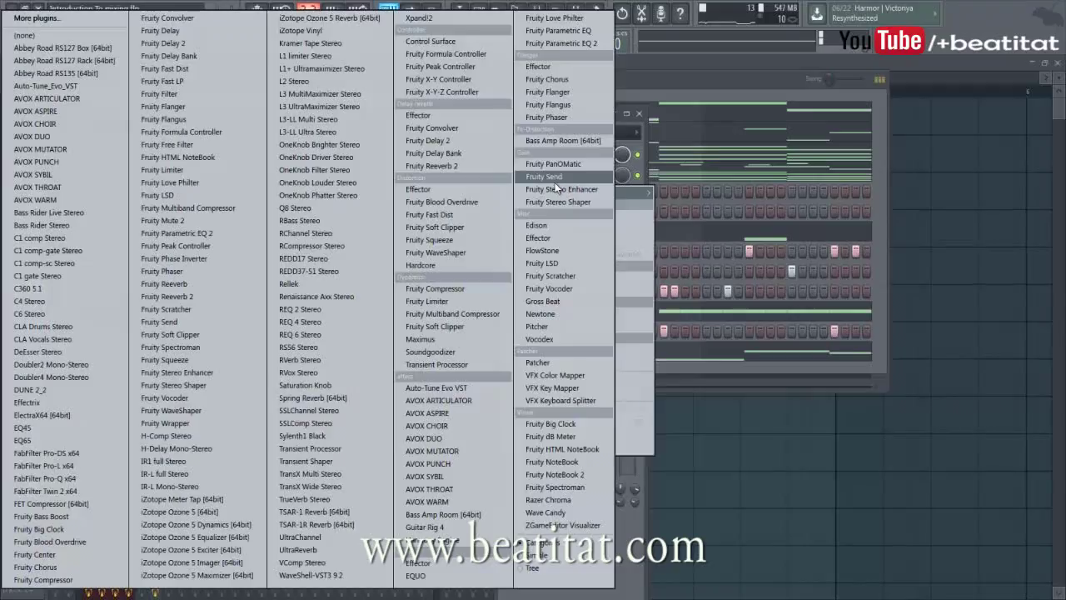
# Load Fruity Reeverb 2 into Cymbal Crash's second effect slot, adjust its wet level while auditioning the pattern, and close the reverb.
pyautogui.click(558, 193)
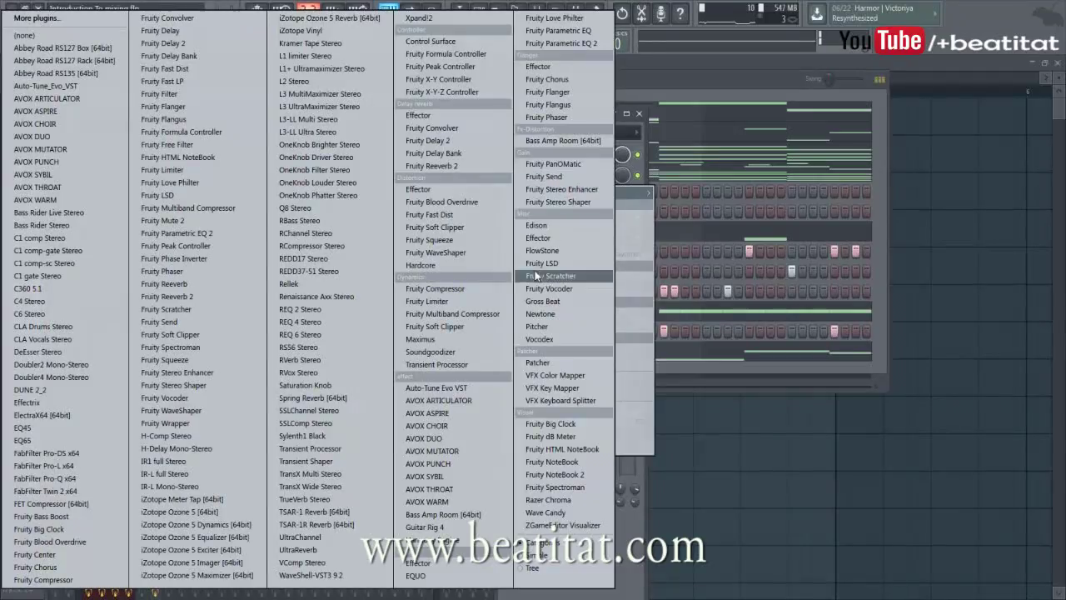
pyautogui.click(437, 166)
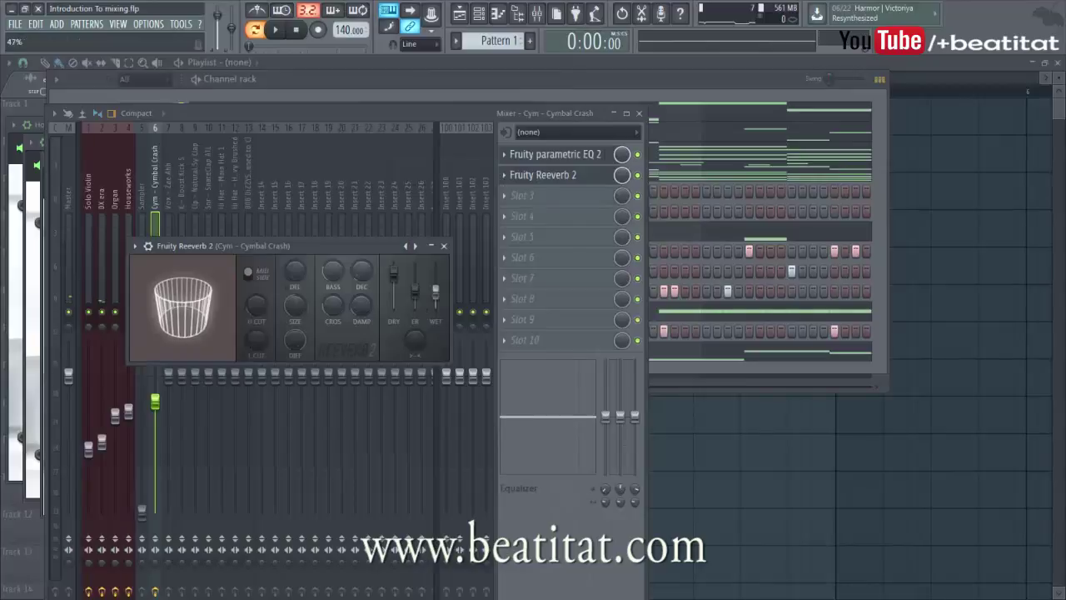
pyautogui.press('space')
pyautogui.press('space')
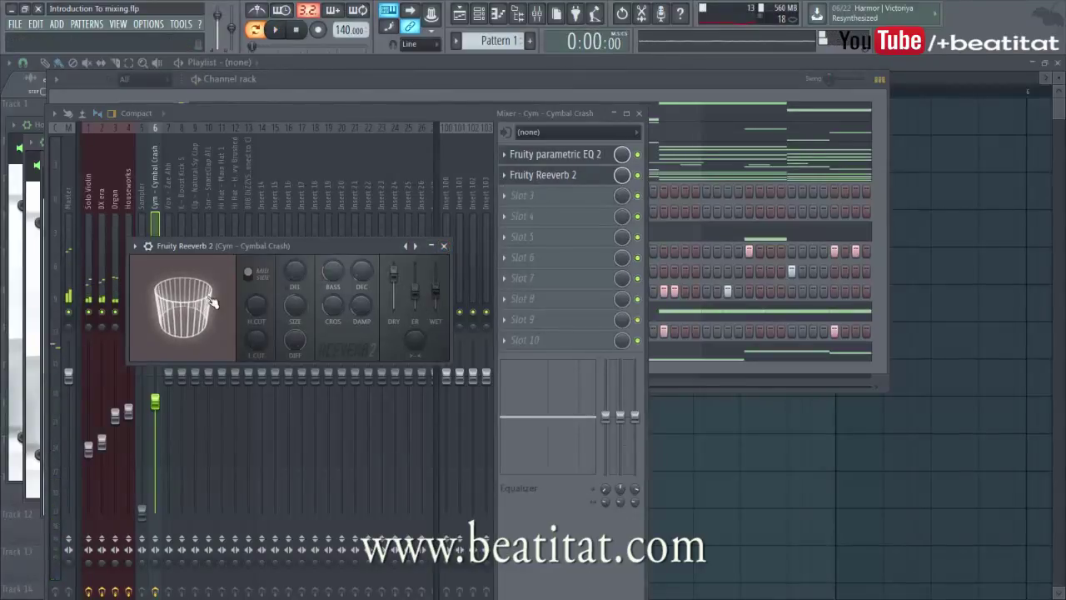
pyautogui.click(443, 246)
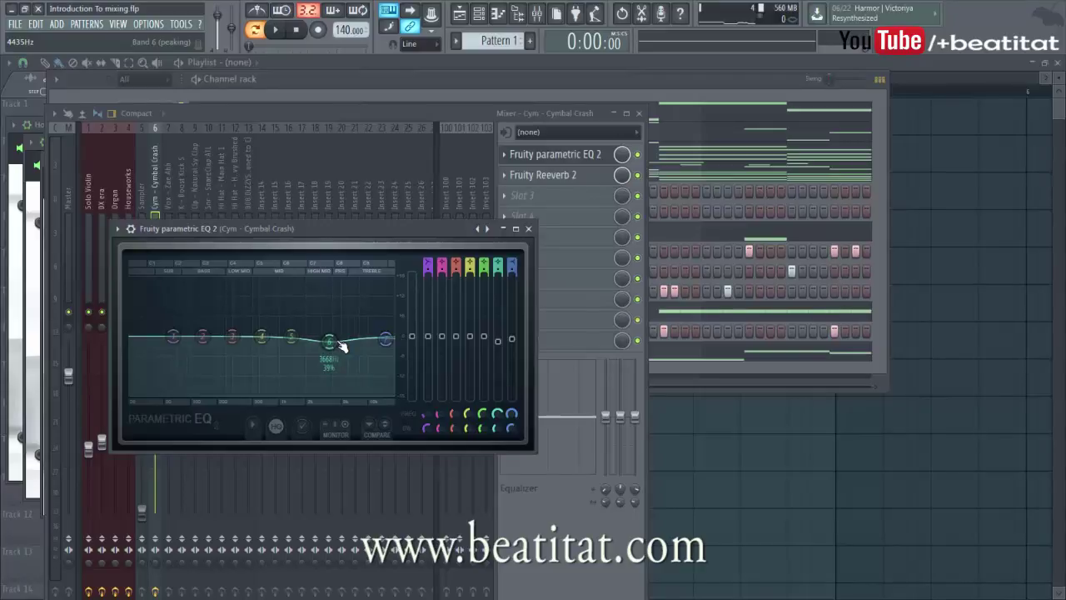
# Review Cymbal Crash's equalizer curve around bands 6 and 7, audition the pattern, and close the equalizer.
pyautogui.press('space')
pyautogui.press('space')
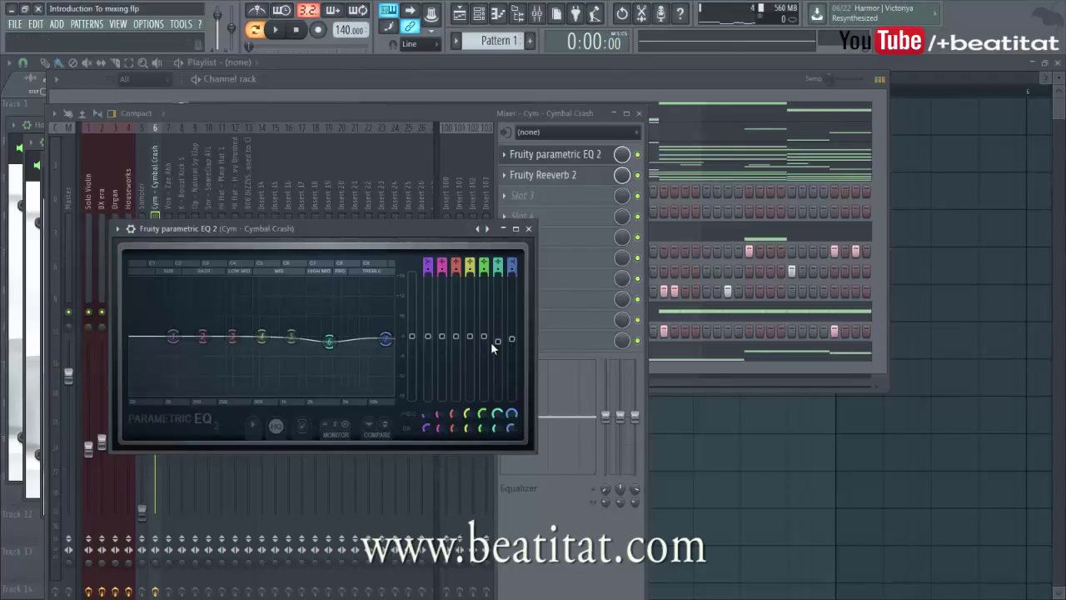
pyautogui.click(528, 229)
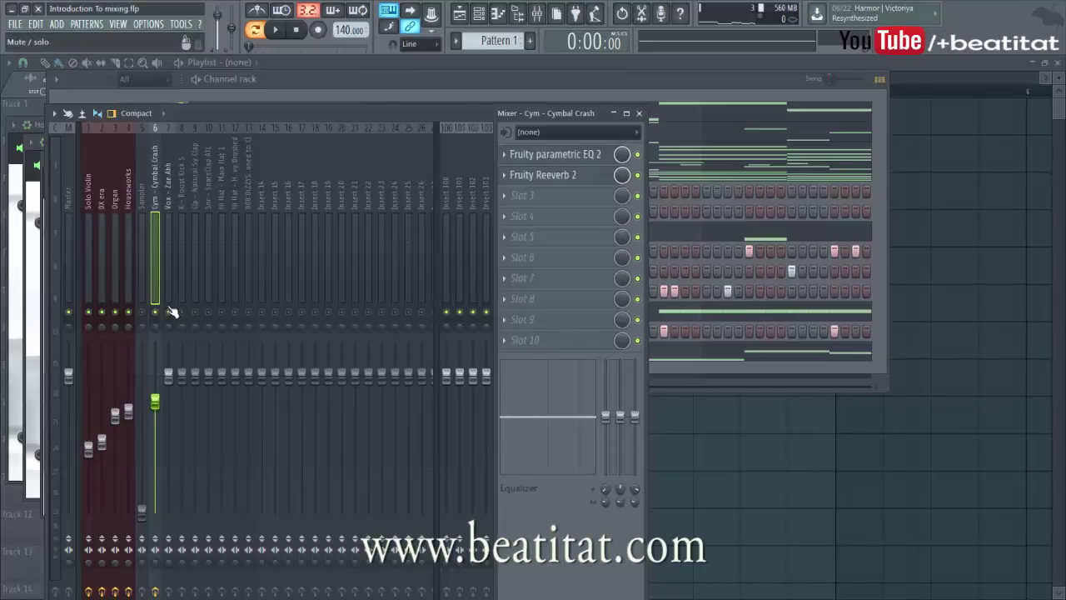
# Unmute the Vox - Zae Ahh track and lower its volume to roughly the Cymbal Crash fader's height during playback.
pyautogui.click(168, 253)
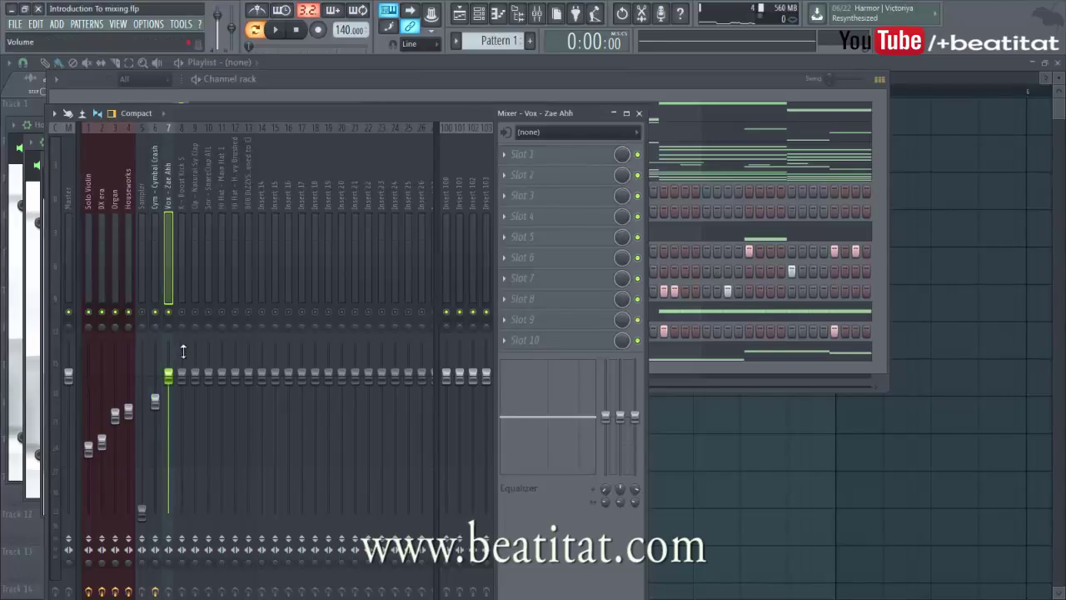
pyautogui.press('space')
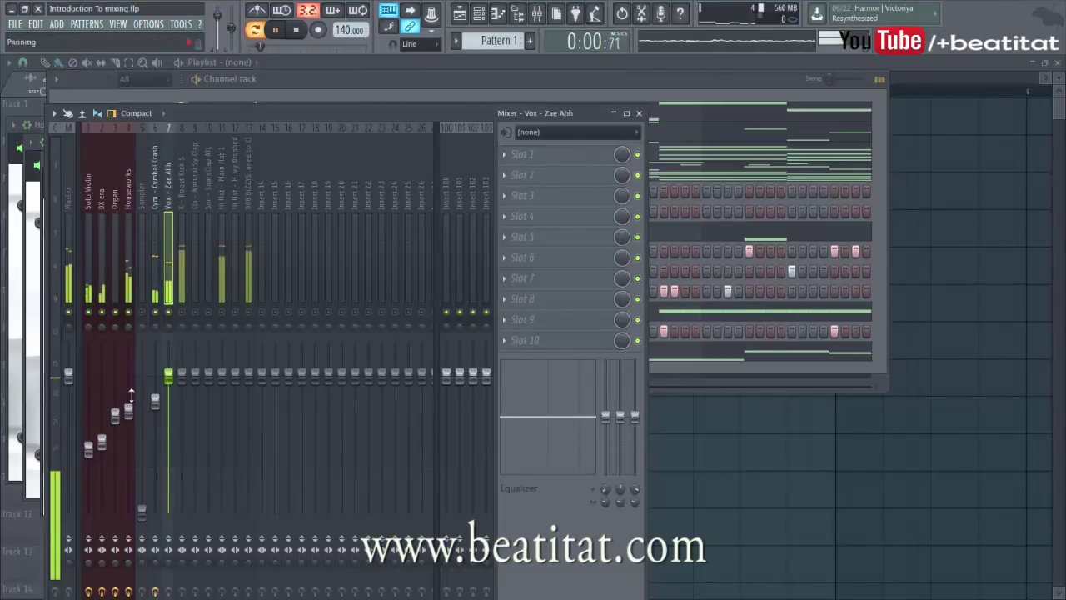
pyautogui.moveTo(168, 377); pyautogui.dragTo(169, 405)
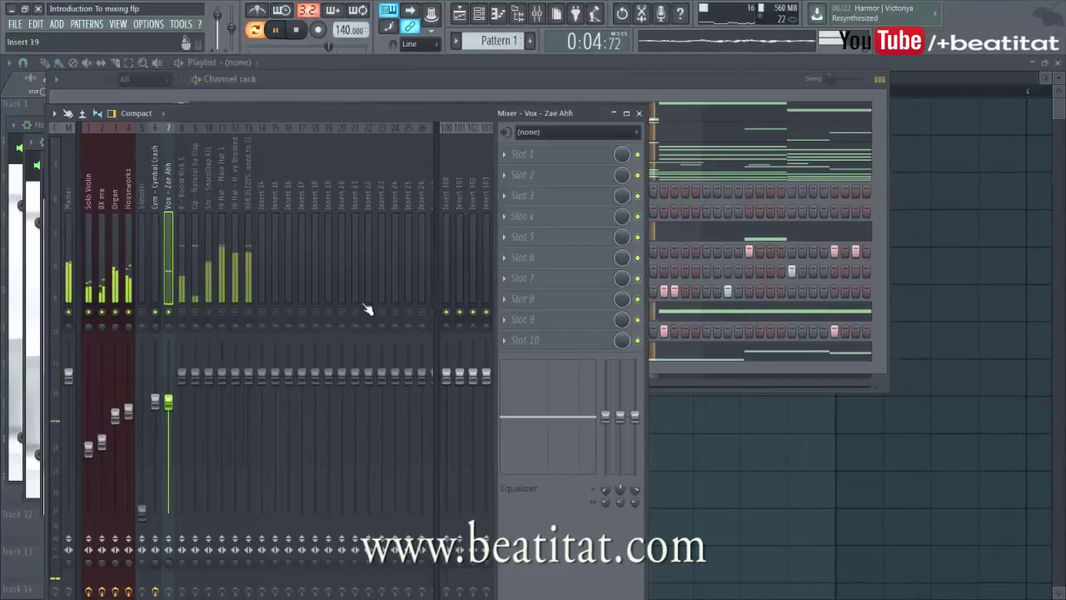
# Load Fruity Parametric EQ 2 on Vox - Zae Ahh, high-pass it with band 1, cut band 4, and boost bands 5, 6 and 7 slightly.
pyautogui.click(562, 156)
pyautogui.click(561, 42)
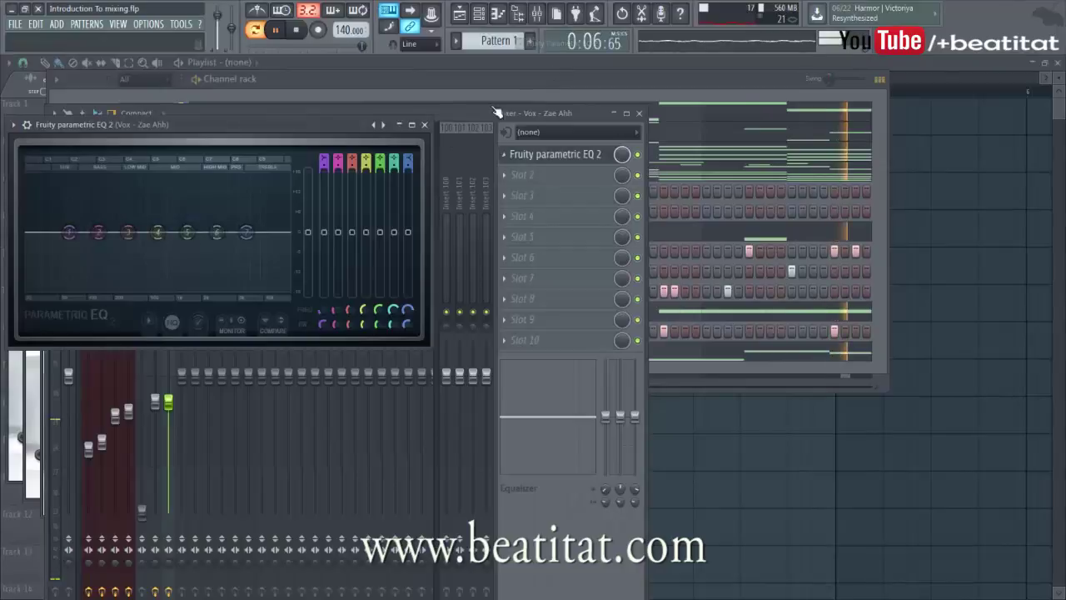
pyautogui.moveTo(325, 157); pyautogui.dragTo(326, 173)
pyautogui.moveTo(86, 244); pyautogui.dragTo(134, 232)
pyautogui.moveTo(217, 232); pyautogui.dragTo(266, 230)
pyautogui.moveTo(221, 231); pyautogui.dragTo(228, 228)
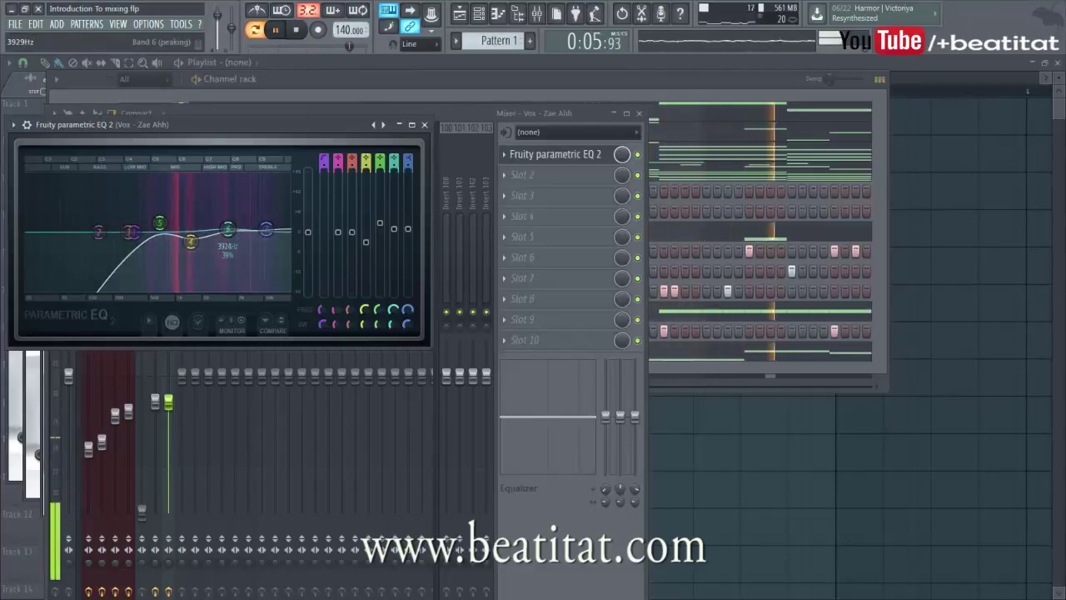
pyautogui.click(425, 126)
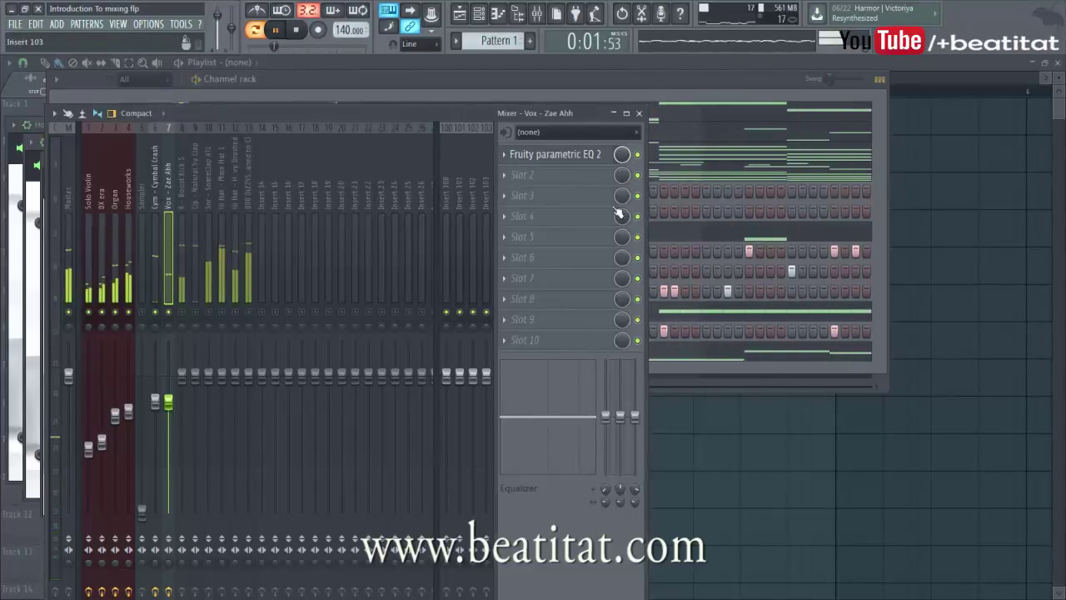
# Load Fruity Reeverb 2 into Vox - Zae Ahh's second effect slot, and adjust its room shape, wet level and bass multiplier.
pyautogui.click(554, 183)
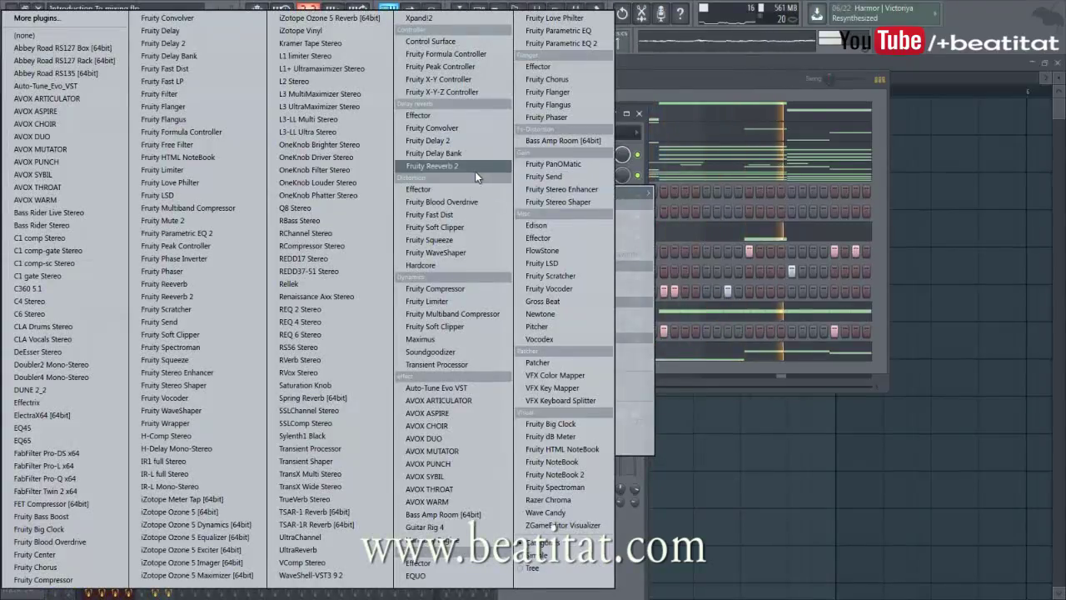
pyautogui.click(431, 166)
pyautogui.moveTo(105, 234); pyautogui.dragTo(119, 233)
pyautogui.moveTo(331, 190); pyautogui.dragTo(310, 185)
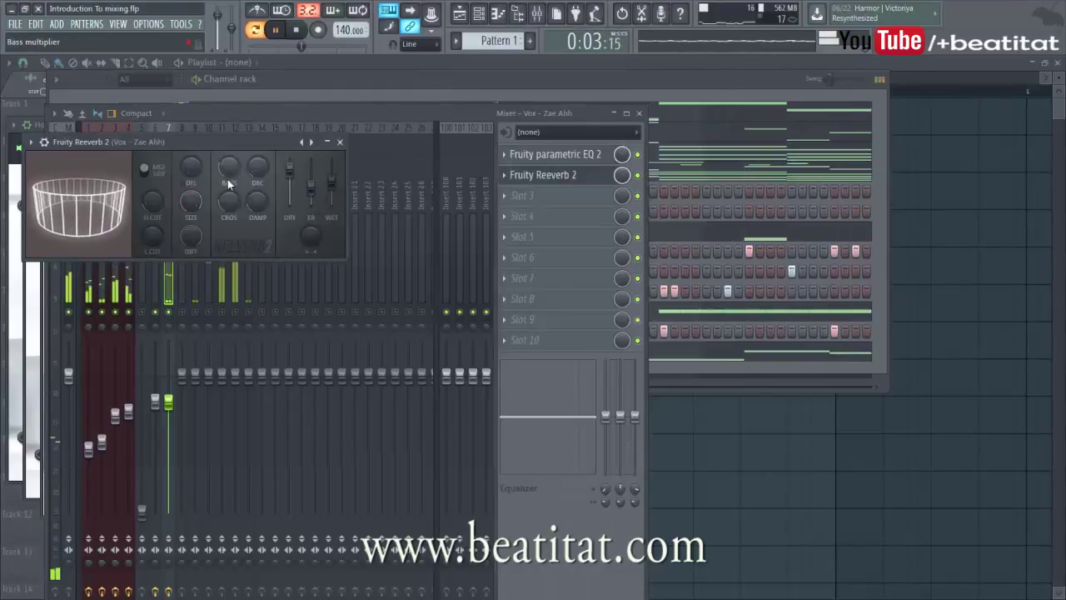
pyautogui.moveTo(227, 171); pyautogui.dragTo(227, 164)
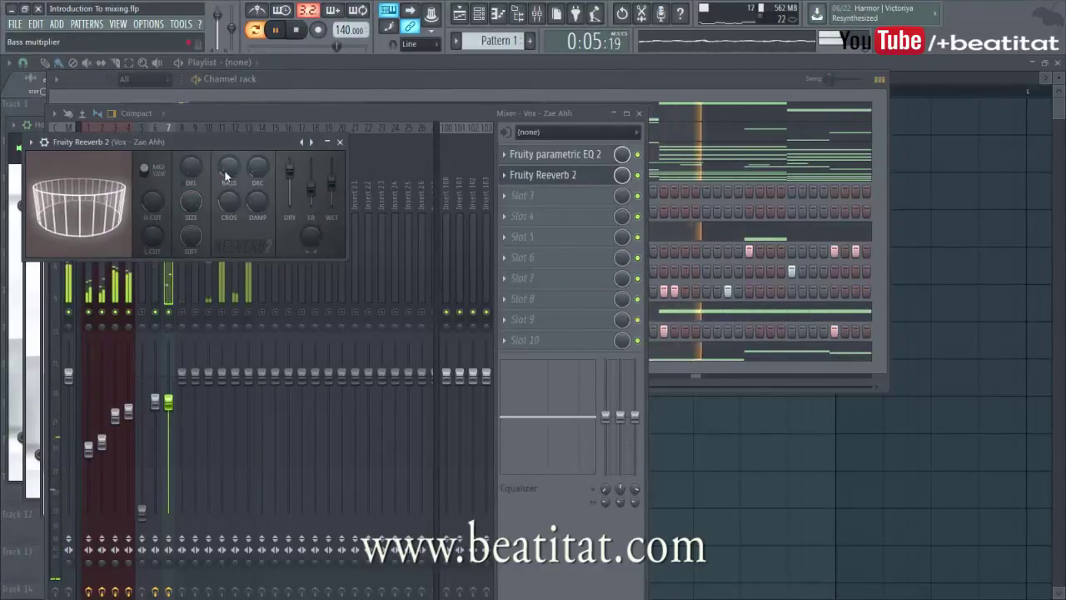
# Load Fruity Delay 2 into Vox - Zae Ahh's third slot with ping-pong feedback and time 4:00, and reduce the slot's mix level.
pyautogui.click(509, 202)
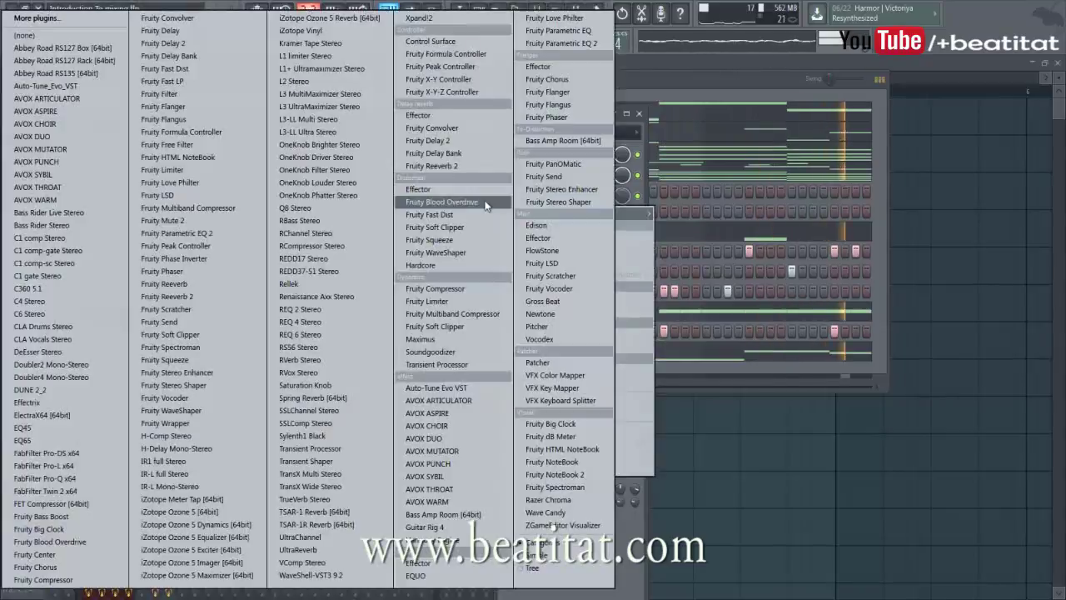
pyautogui.click(465, 141)
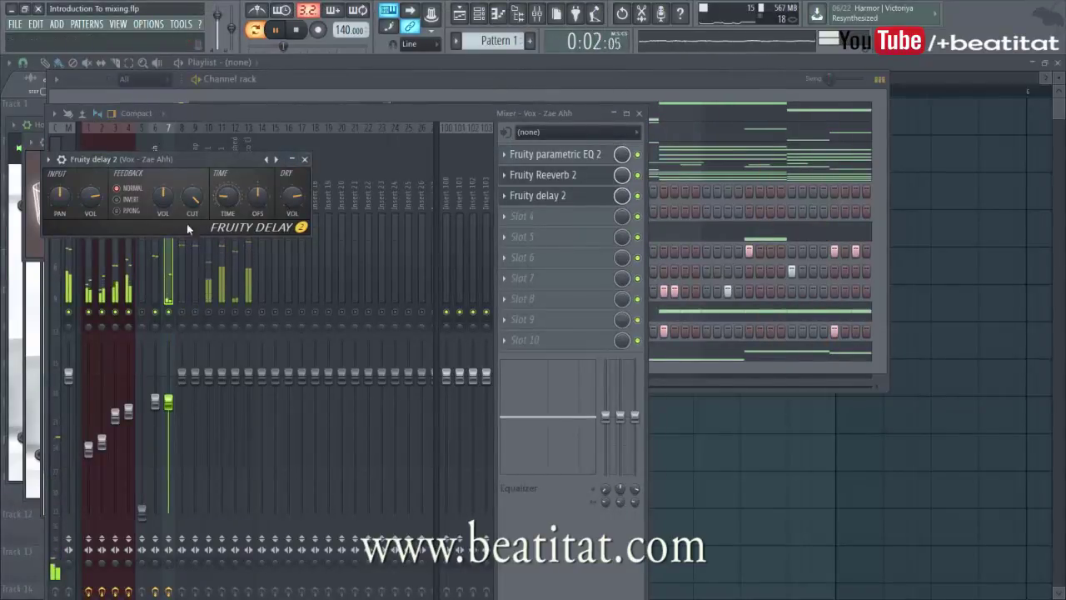
pyautogui.click(132, 212)
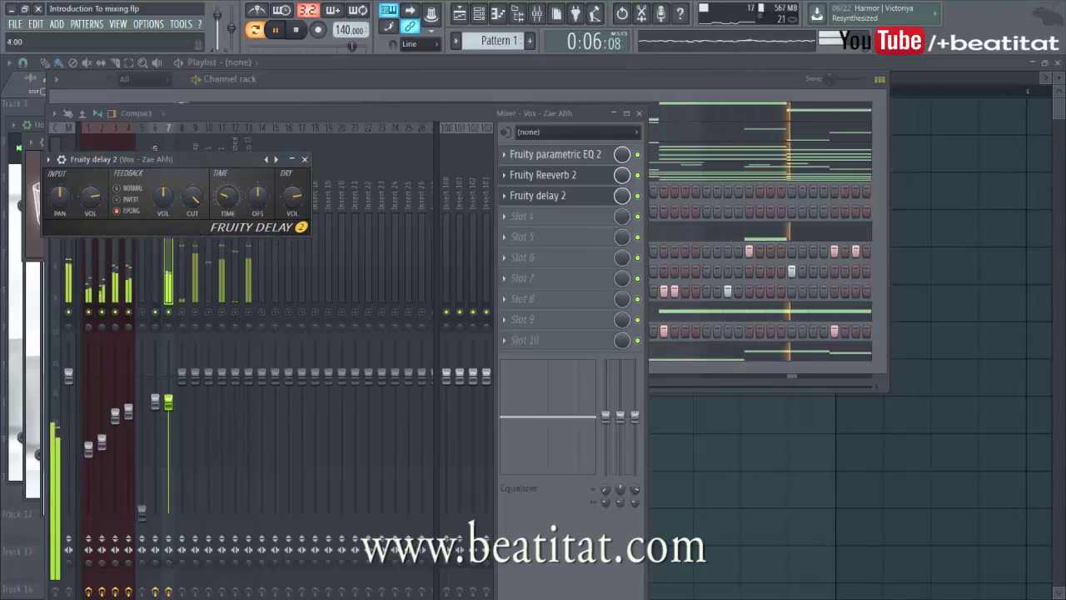
pyautogui.moveTo(623, 197); pyautogui.dragTo(623, 237)
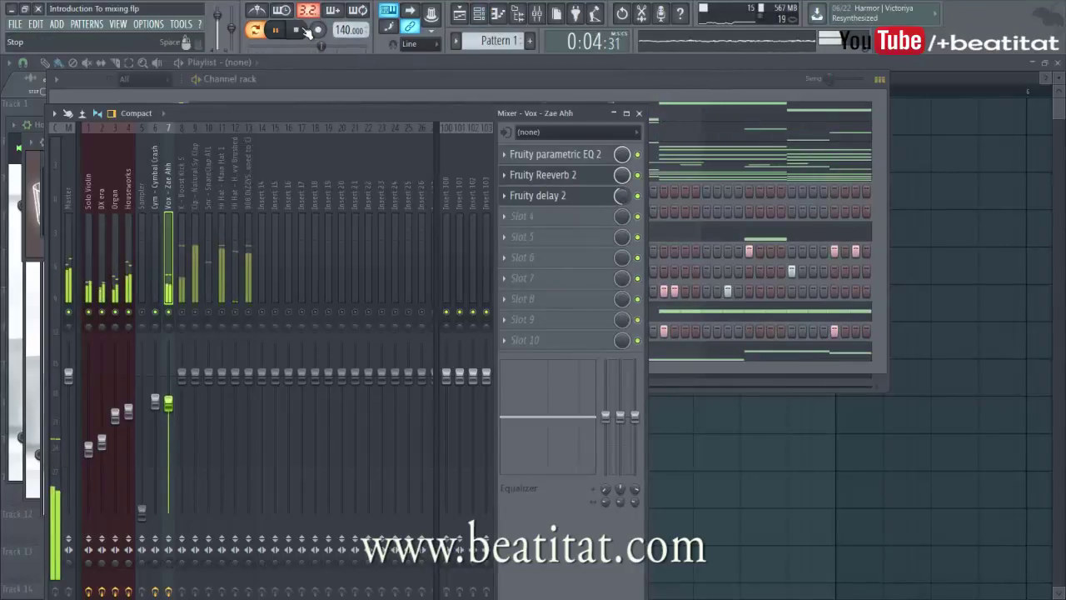
# Set Houseworks' volume to about -6.0 dB and stop playback.
pyautogui.click(128, 410)
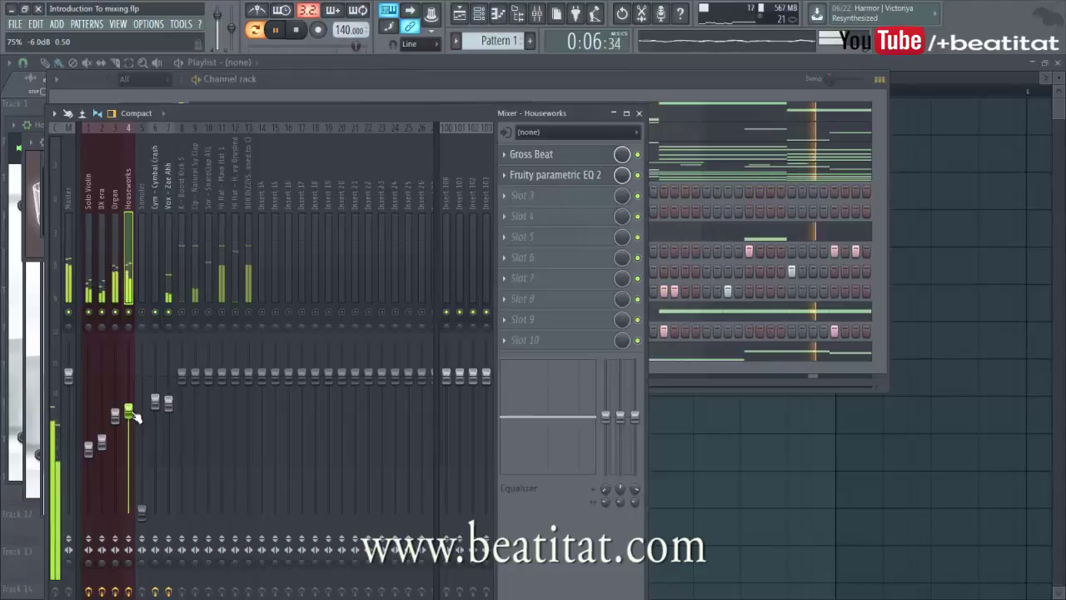
pyautogui.click(299, 31)
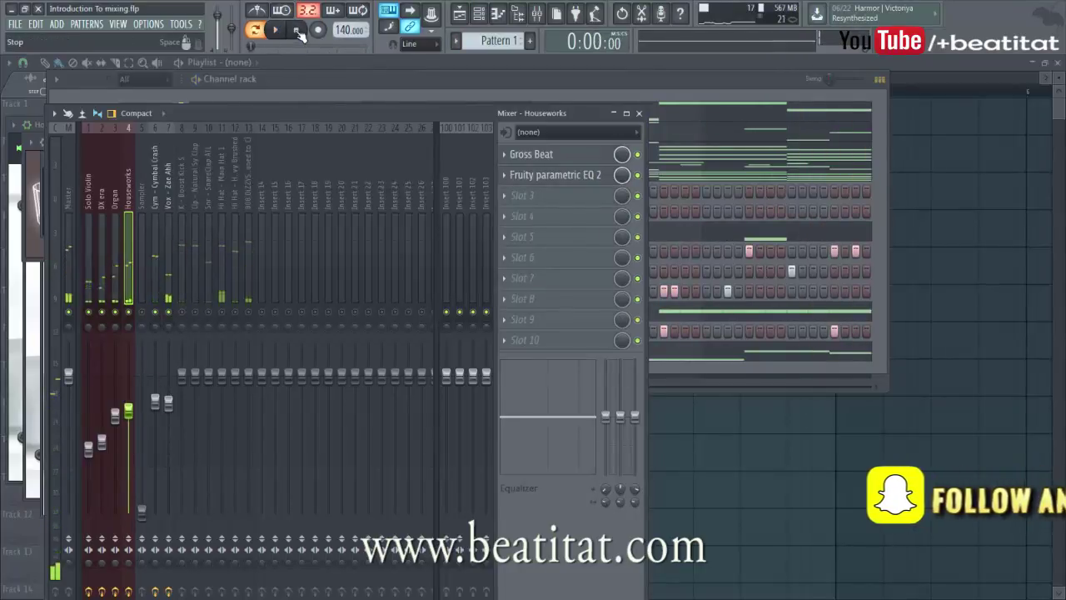
# Review the equalizer and reverb settings on Vox - Zae Ahh, and solo that track.
pyautogui.click(170, 202)
pyautogui.click(550, 154)
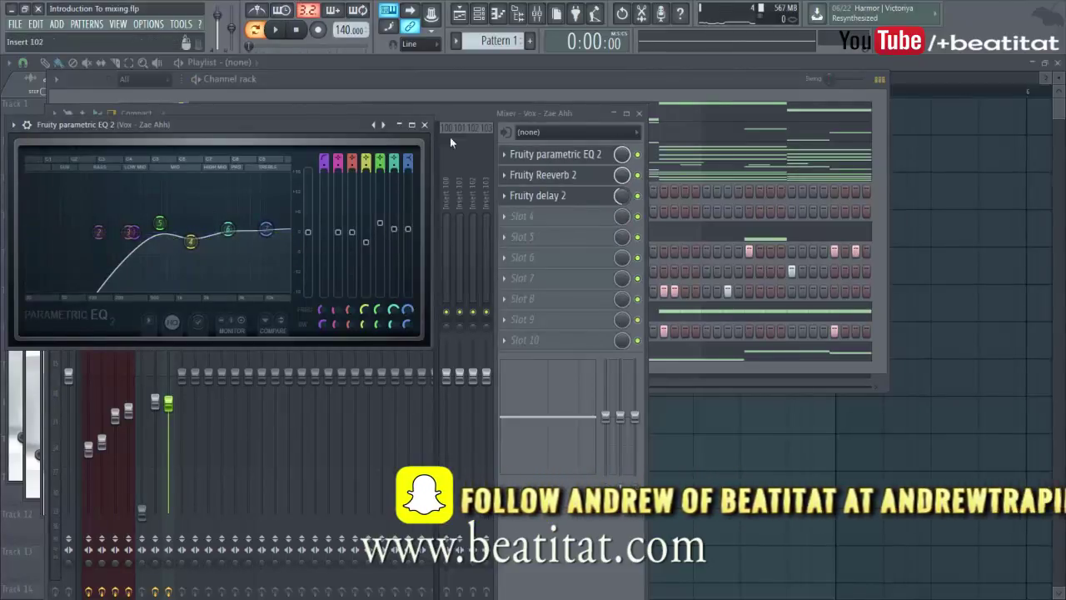
pyautogui.click(424, 125)
pyautogui.click(539, 175)
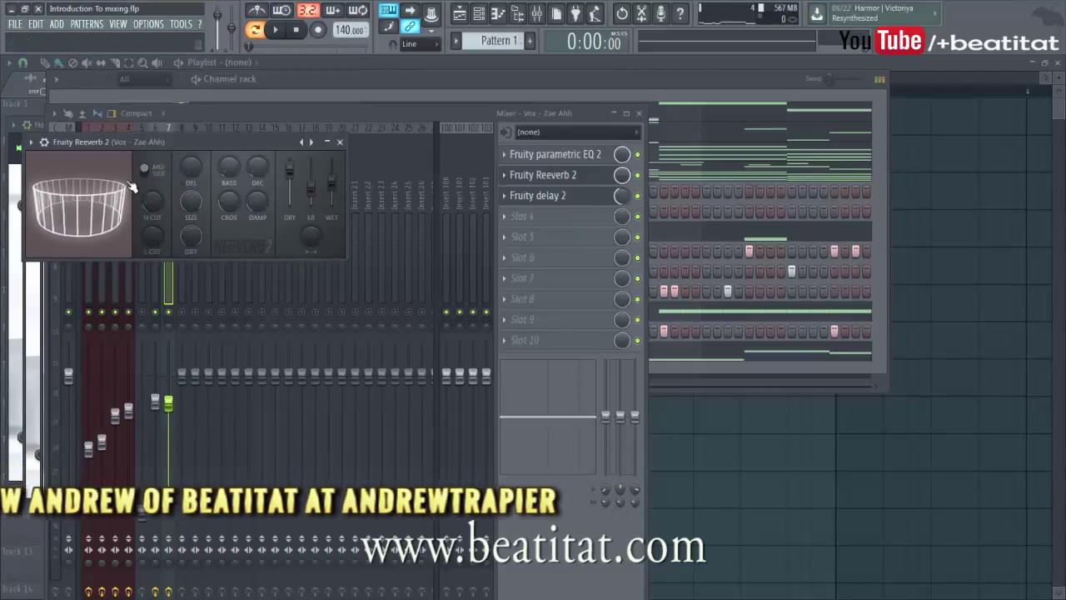
pyautogui.click(176, 323)
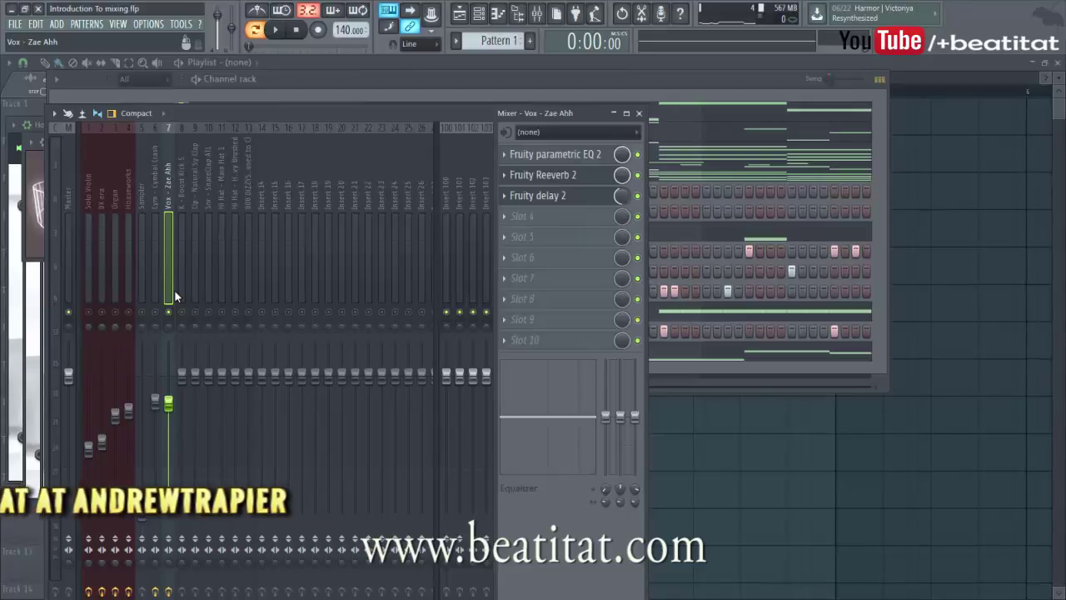
# Audition the soloed Vox - Zae Ahh track, review its Fruity Delay 2 settings and fine-tune the third slot's mix level.
pyautogui.press('space')
pyautogui.press('space')
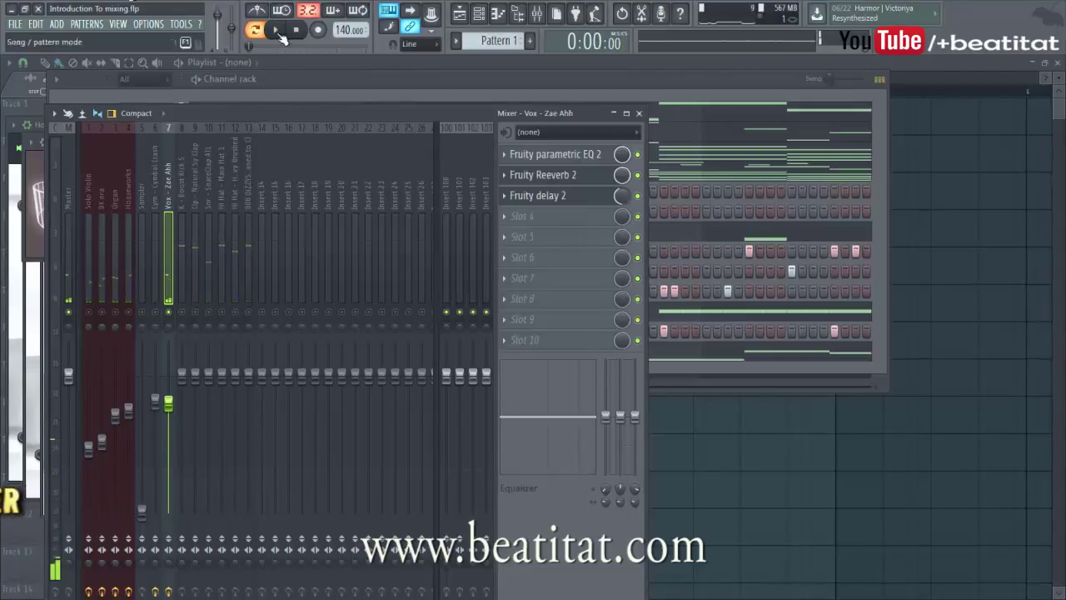
pyautogui.click(547, 199)
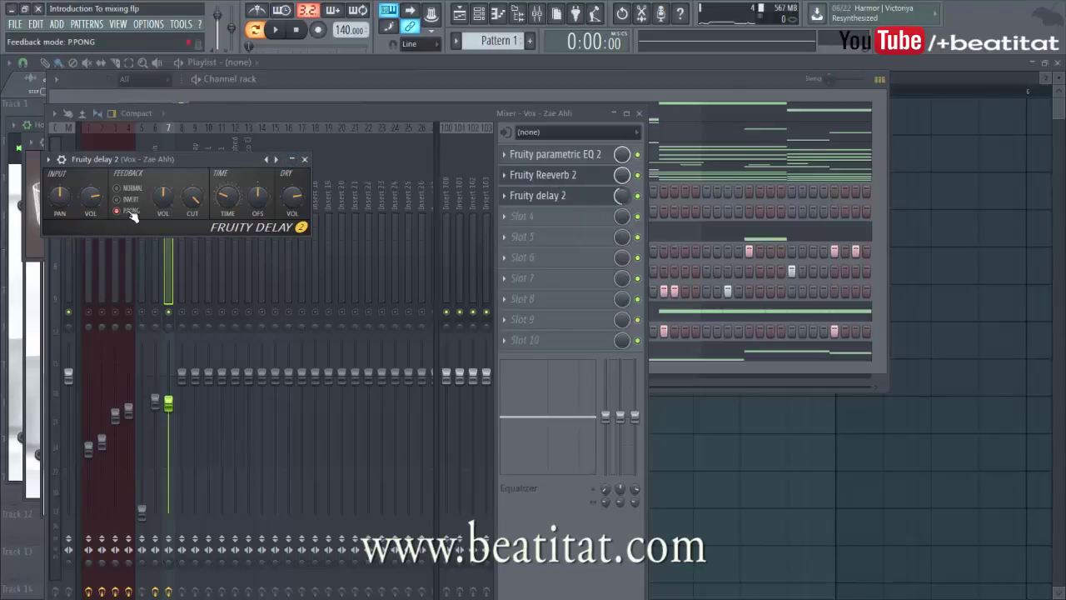
pyautogui.click(305, 159)
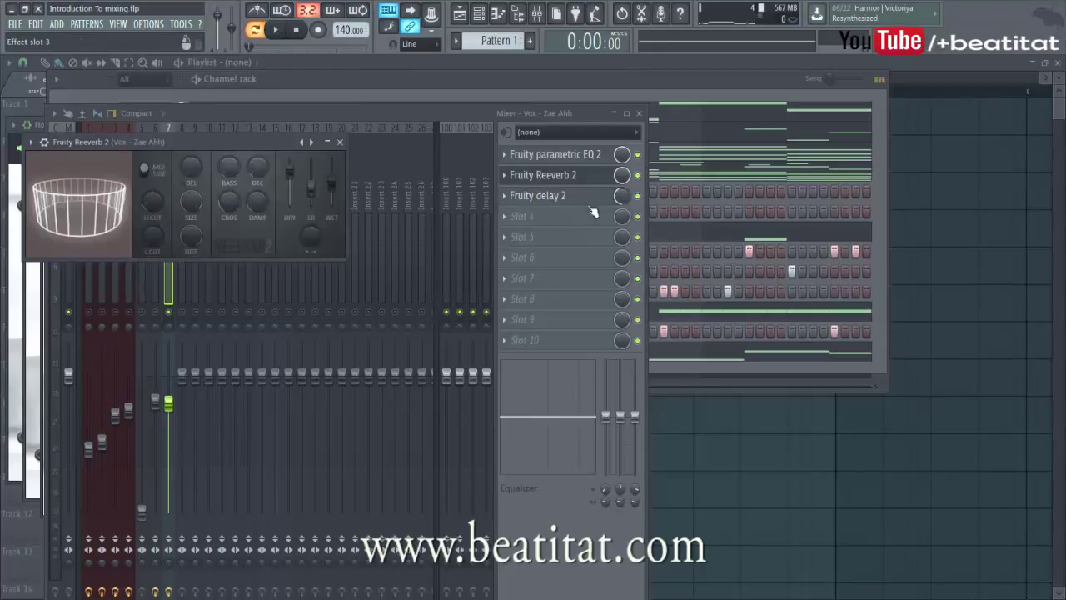
pyautogui.moveTo(623, 196); pyautogui.dragTo(622, 202)
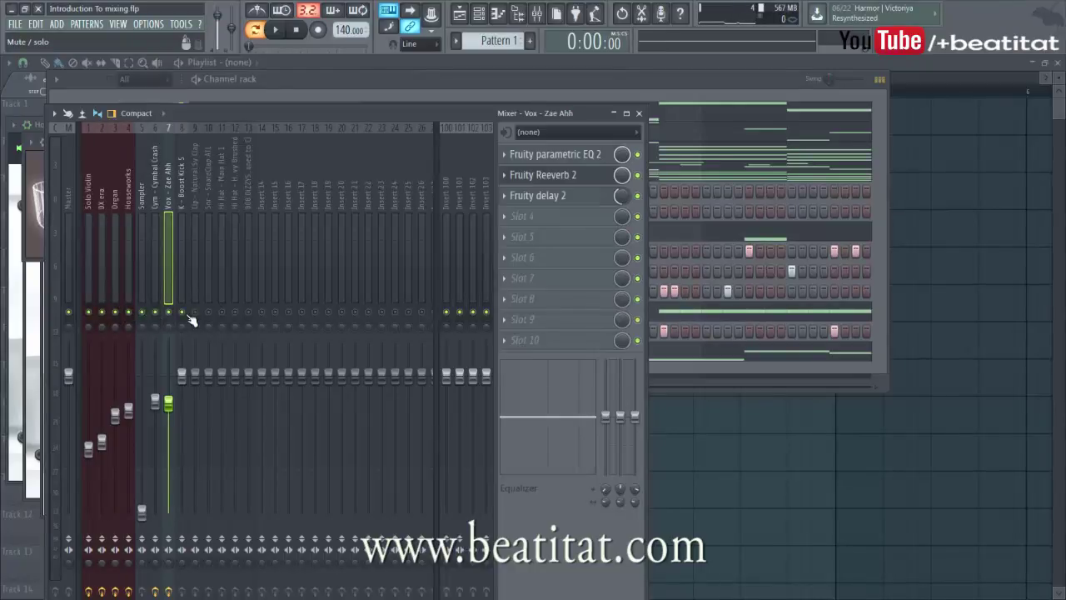
# Start playback with K - Boost Kick S selected and set its volume to about -1.0 dB.
pyautogui.click(184, 273)
pyautogui.press('space')
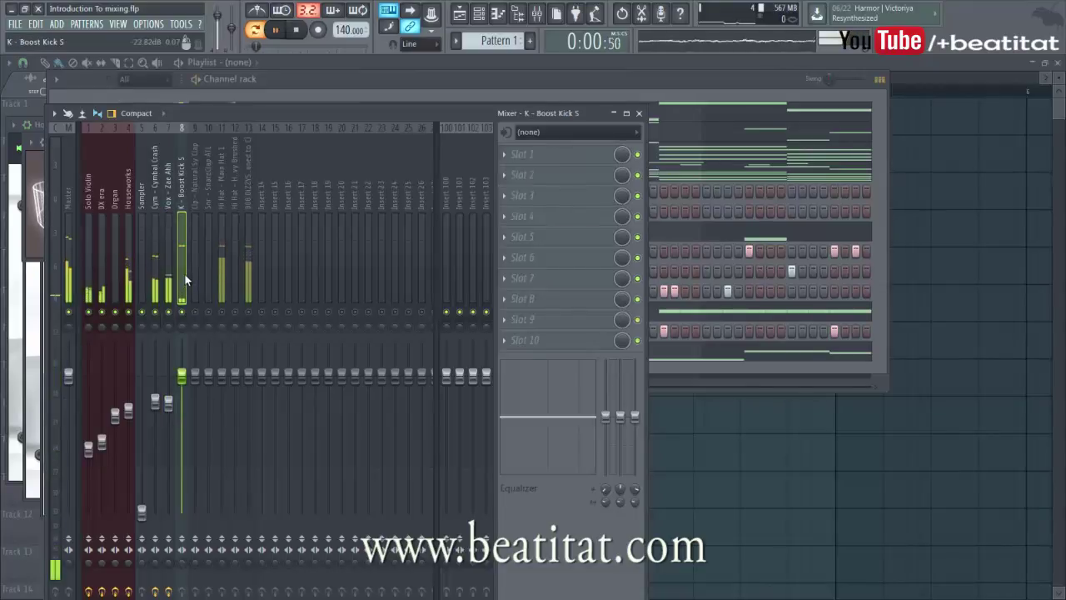
pyautogui.moveTo(181, 377); pyautogui.dragTo(182, 381)
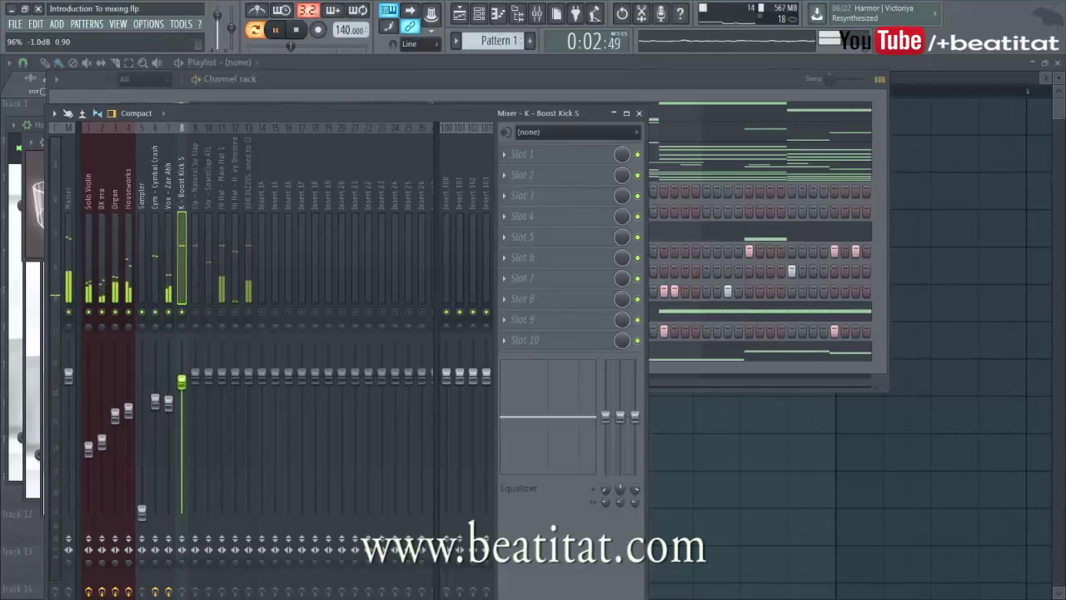
# Load Fruity Parametric EQ 2 on K - Boost Kick S, cut band 1 and the band 7 high shelf, and boost band 2 about 4 dB near 67 Hz.
pyautogui.click(545, 173)
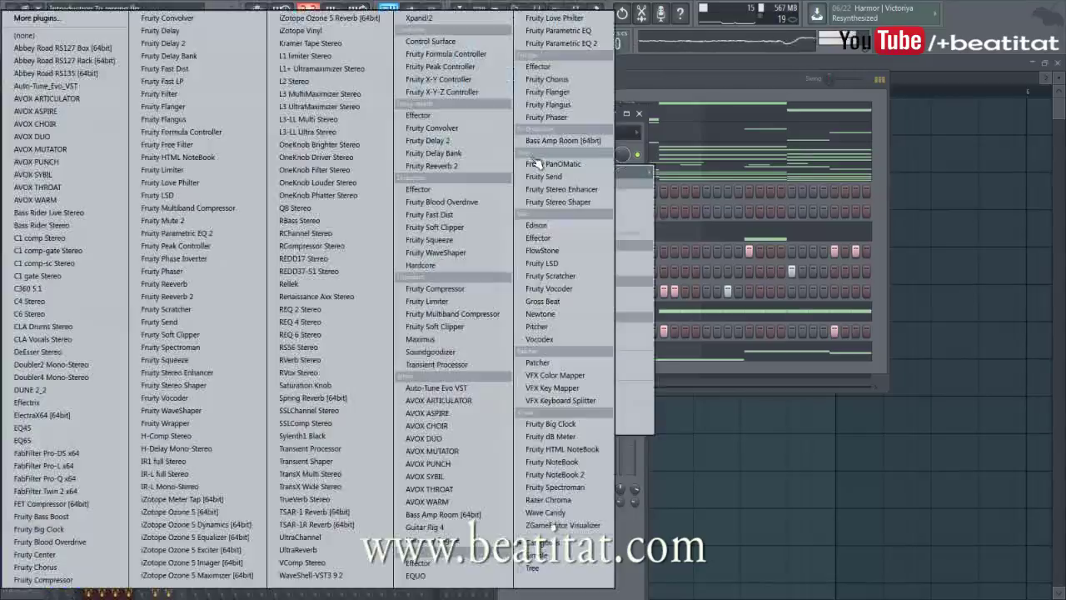
pyautogui.click(561, 43)
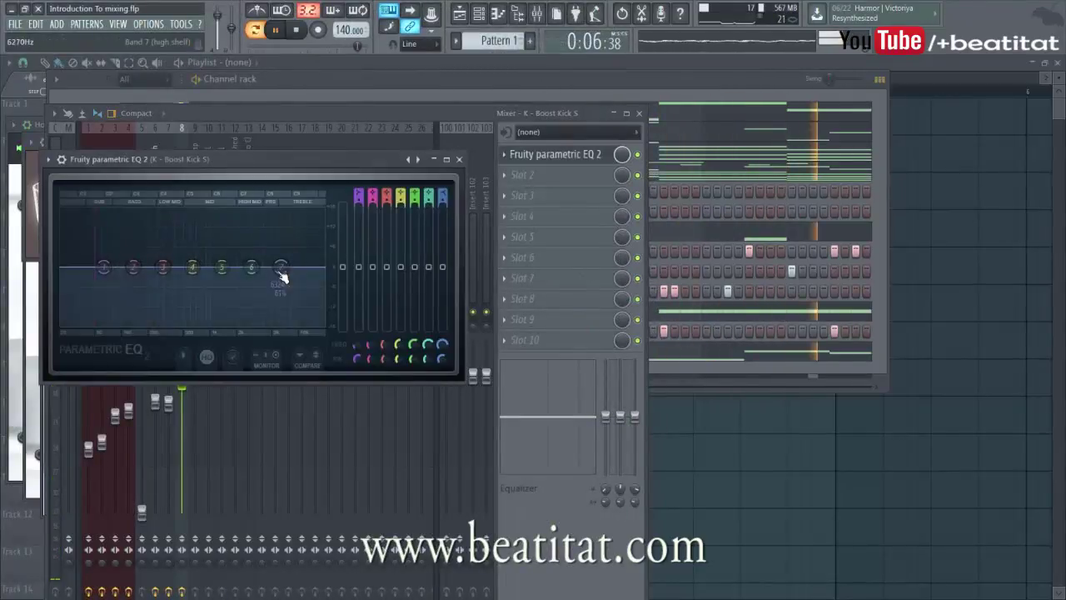
pyautogui.moveTo(280, 267); pyautogui.dragTo(267, 286)
pyautogui.moveTo(94, 265); pyautogui.dragTo(61, 286)
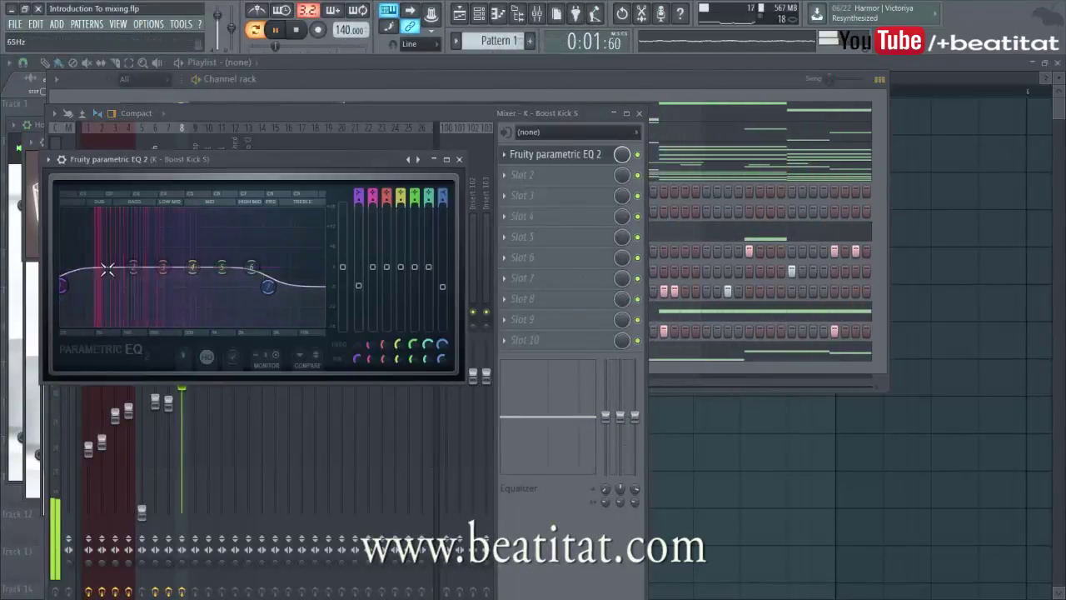
pyautogui.moveTo(133, 267); pyautogui.dragTo(164, 262)
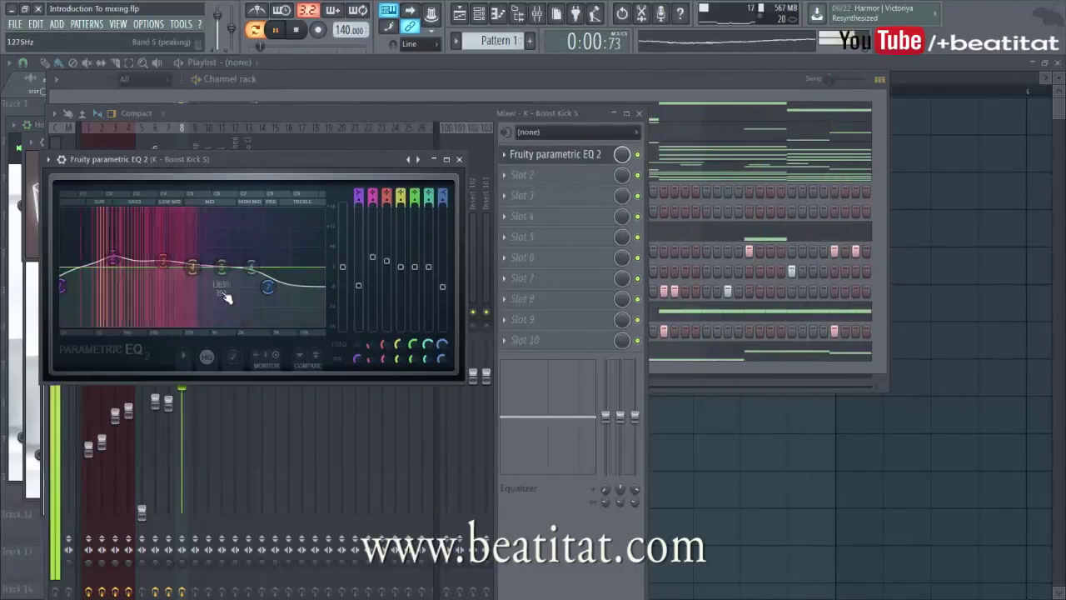
pyautogui.moveTo(267, 287); pyautogui.dragTo(268, 294)
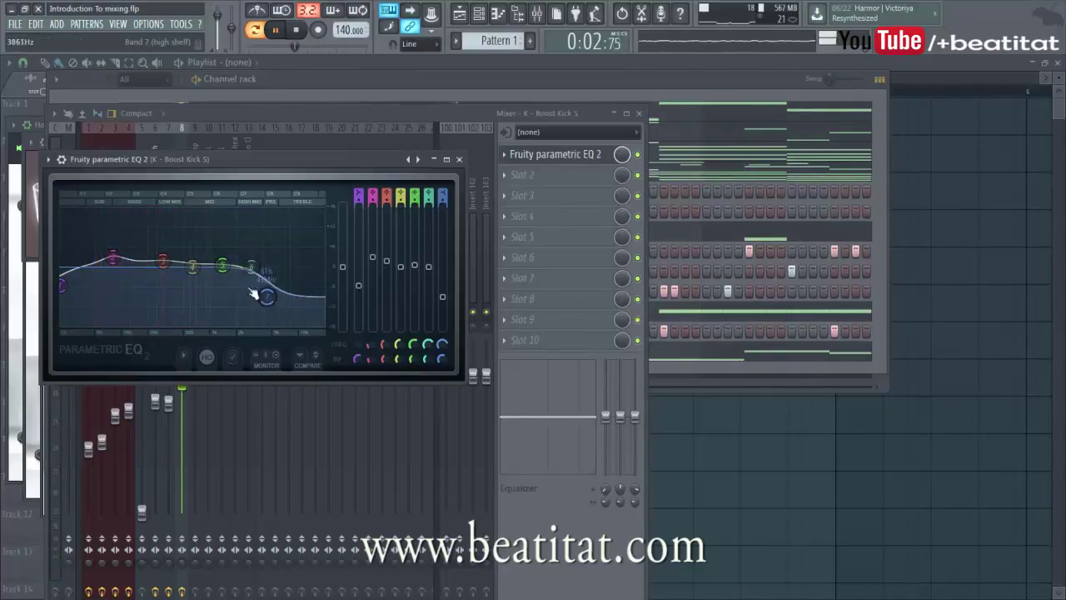
pyautogui.moveTo(192, 267); pyautogui.dragTo(106, 253)
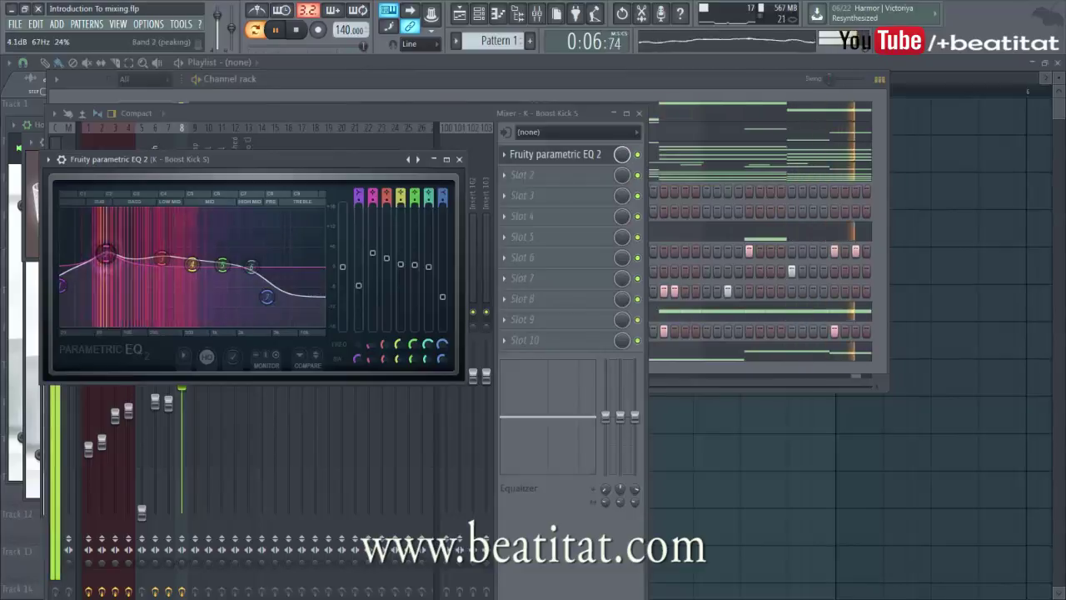
pyautogui.click(459, 158)
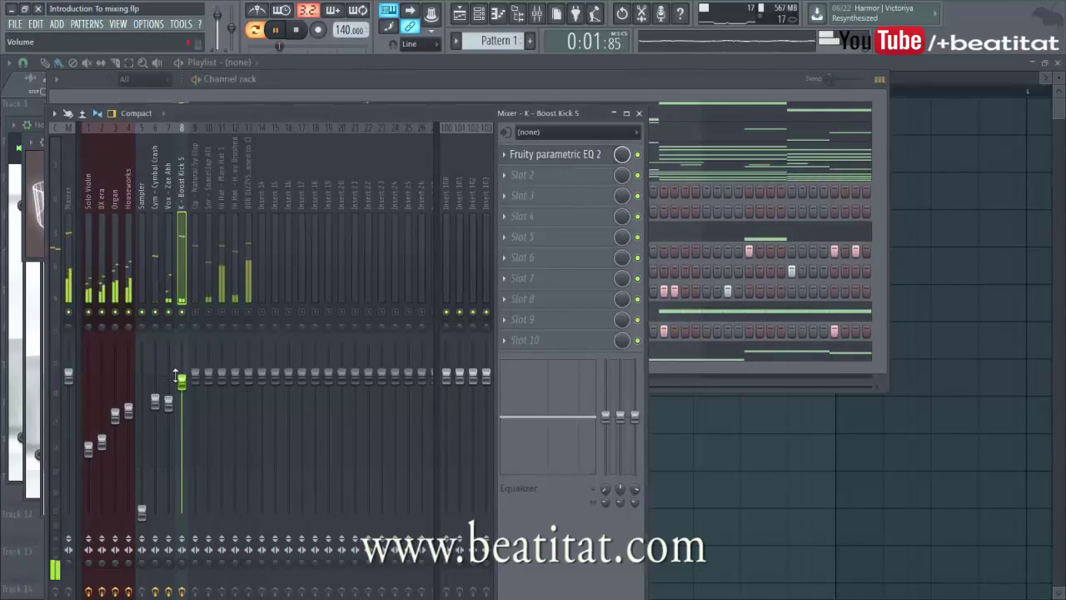
# Check the master level and lower the kick, Vox (about -5.6 dB), Cymbal Crash, Houseworks (about -6.7 dB), Organ, DX era and Solo Violin volumes.
pyautogui.click(64, 250)
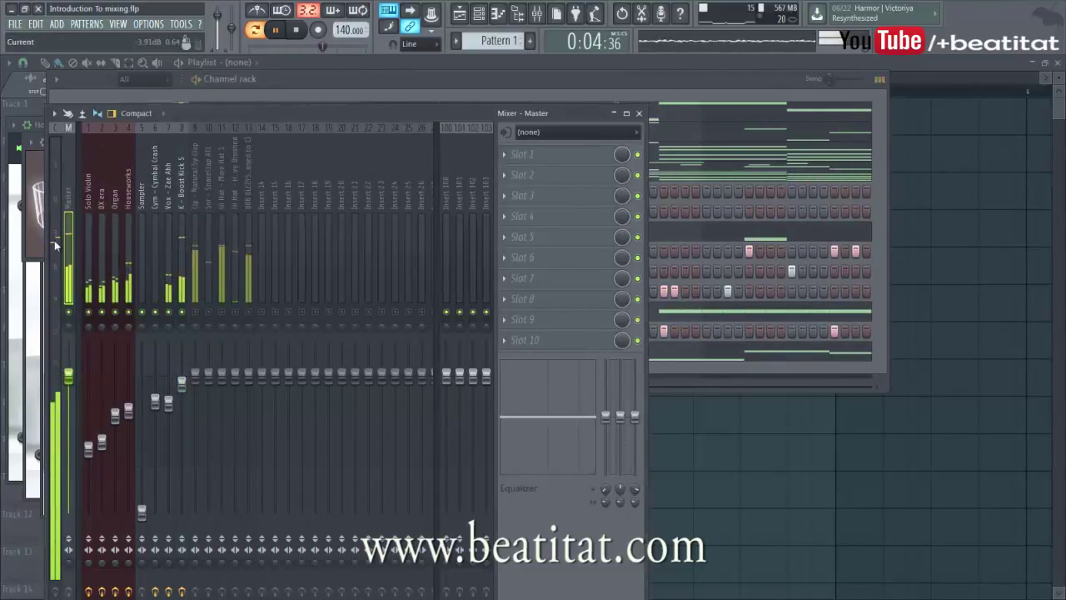
pyautogui.click(182, 386)
pyautogui.click(169, 403)
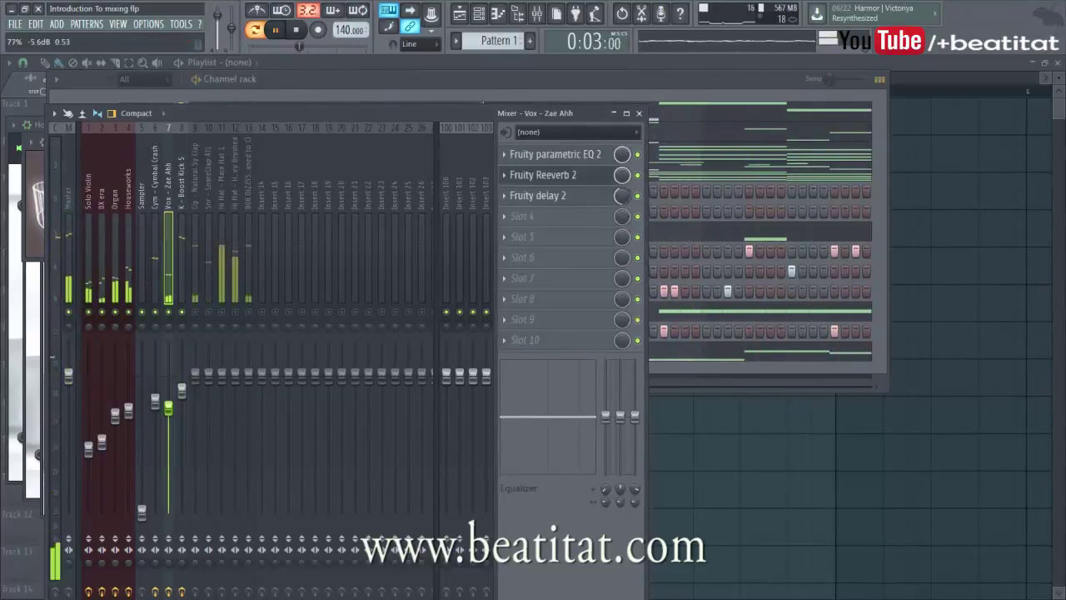
pyautogui.click(155, 405)
pyautogui.click(128, 411)
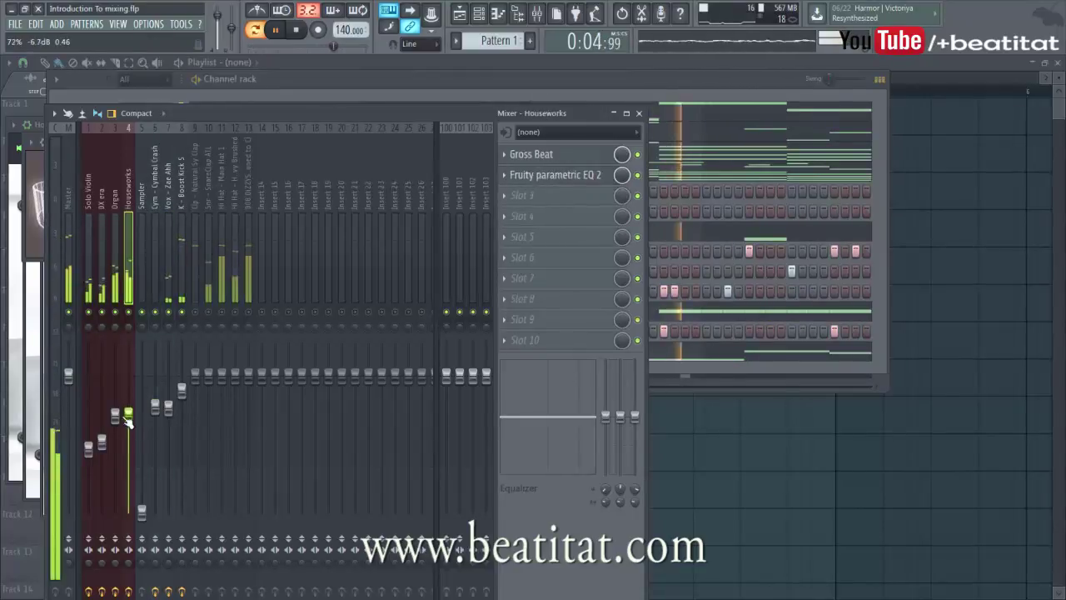
pyautogui.click(115, 416)
pyautogui.click(102, 445)
pyautogui.click(89, 449)
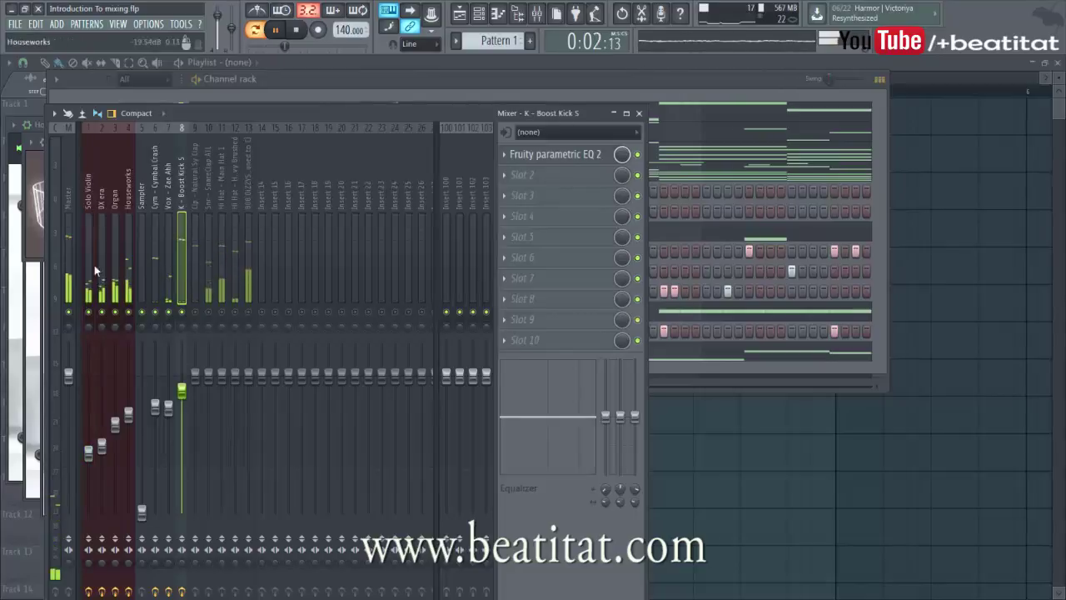
# Check the master level, enable Clp - Natural Sy Clap, lower its volume to just below the kick's fader and stop playback.
pyautogui.click(68, 252)
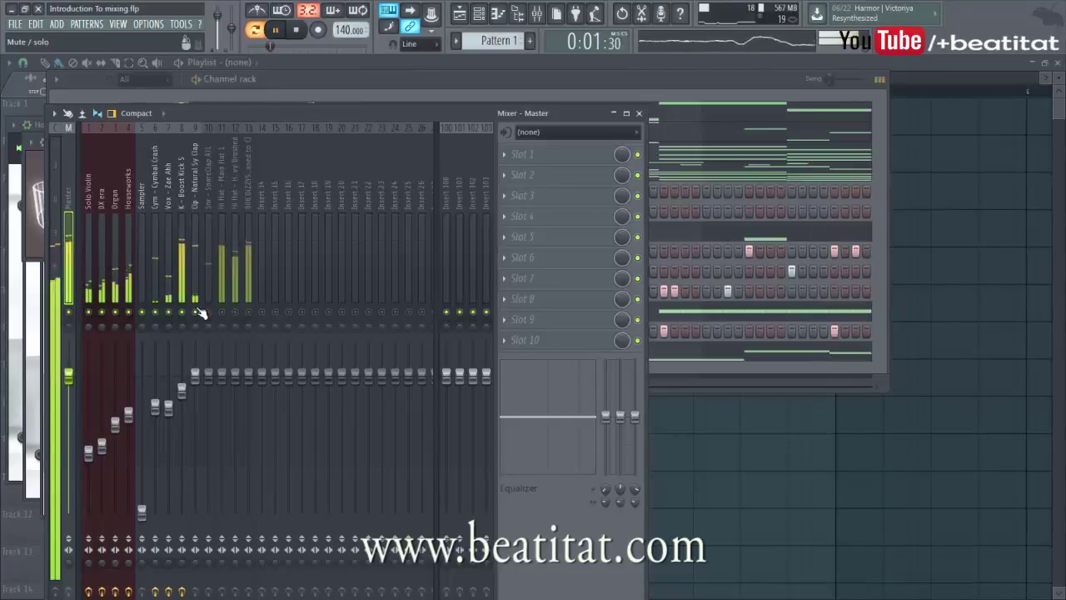
pyautogui.click(198, 250)
pyautogui.moveTo(195, 379); pyautogui.dragTo(196, 398)
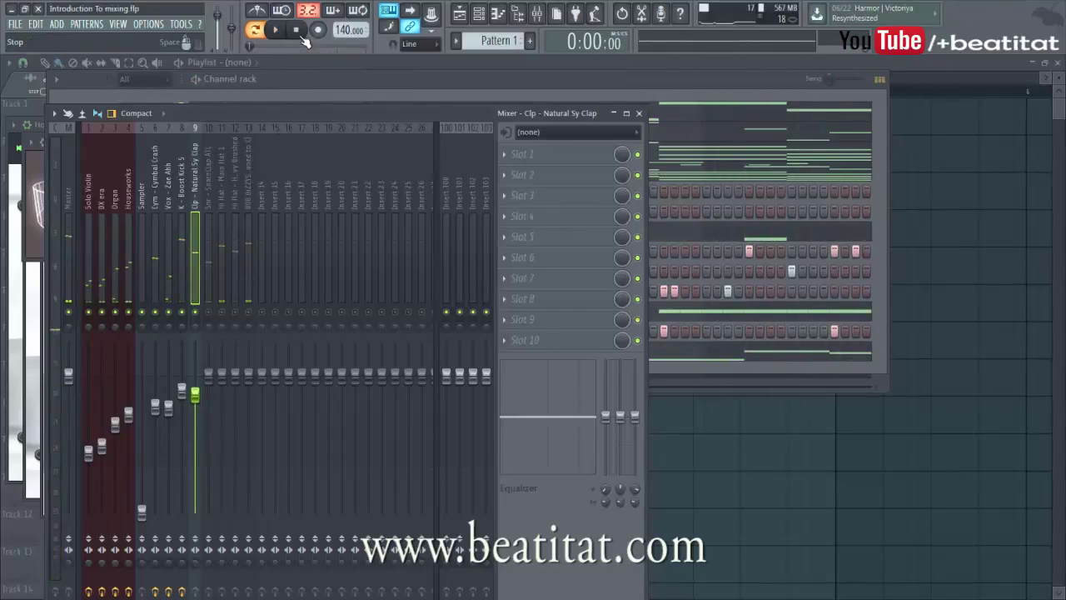
# Review K - Boost Kick S's equalizer curve, restart playback and compare the levels of the clap, vox and kick tracks.
pyautogui.click(181, 259)
pyautogui.click(589, 157)
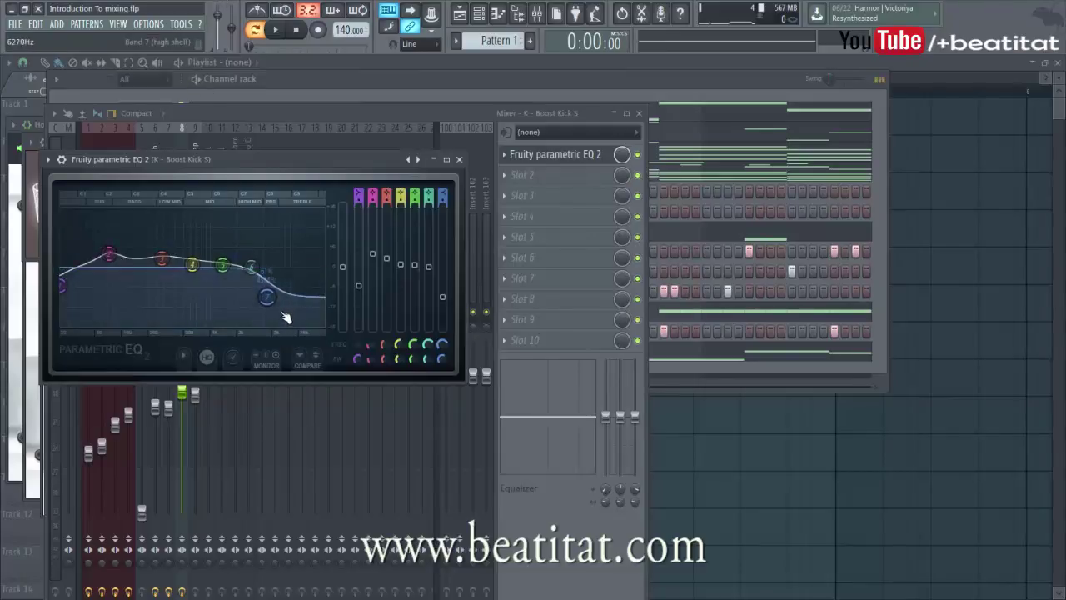
pyautogui.click(459, 159)
pyautogui.press('space')
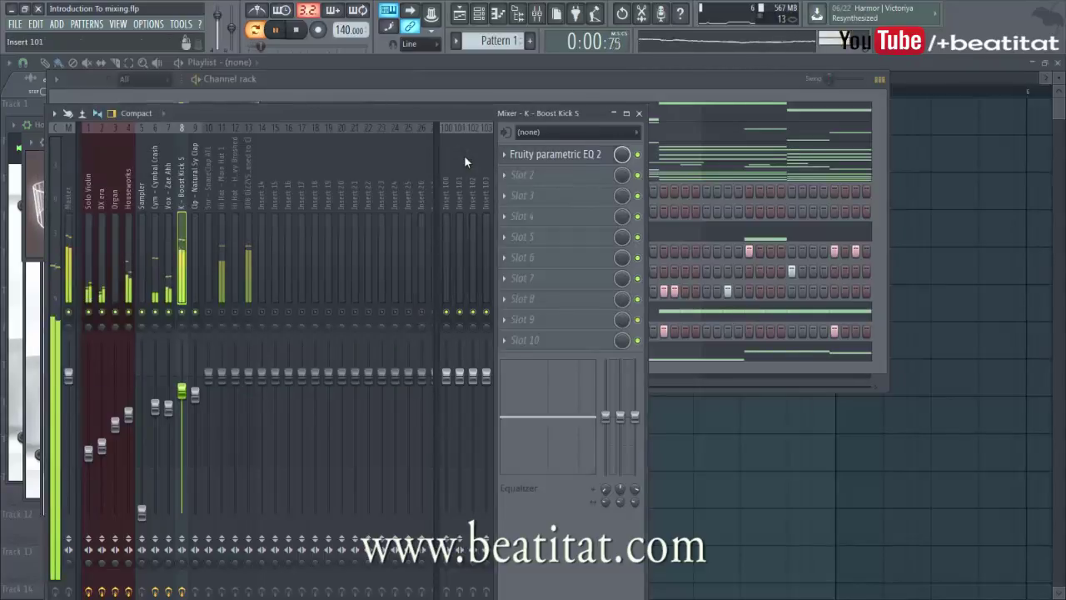
pyautogui.click(190, 281)
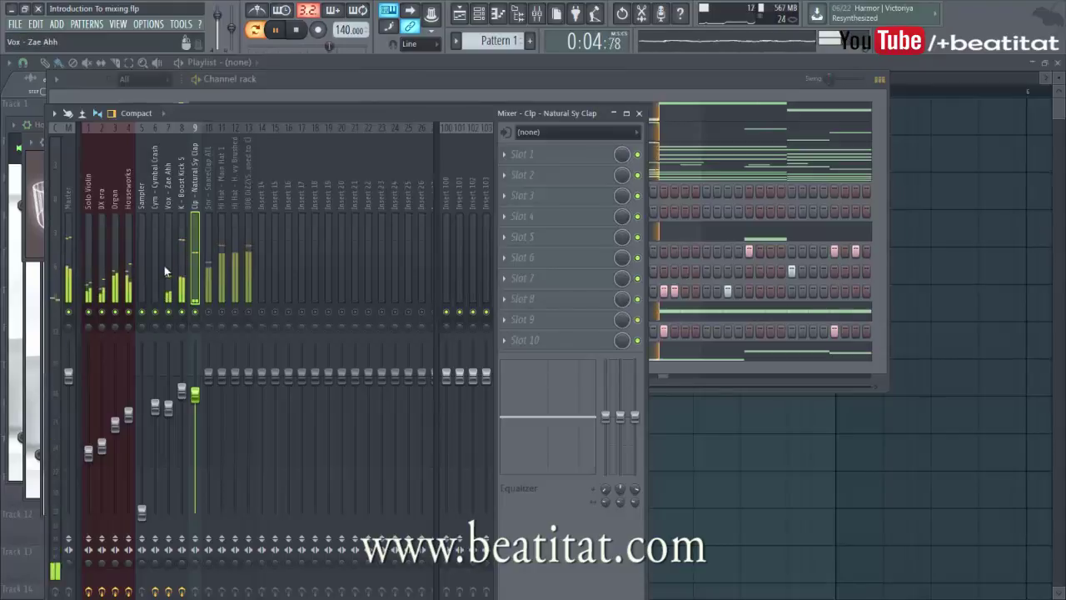
pyautogui.click(164, 265)
pyautogui.click(177, 261)
# Load Fruity Parametric EQ 2 on Clp - Natural Sy Clap, change band 1's filter type and reshape the low and high bands.
pyautogui.click(193, 257)
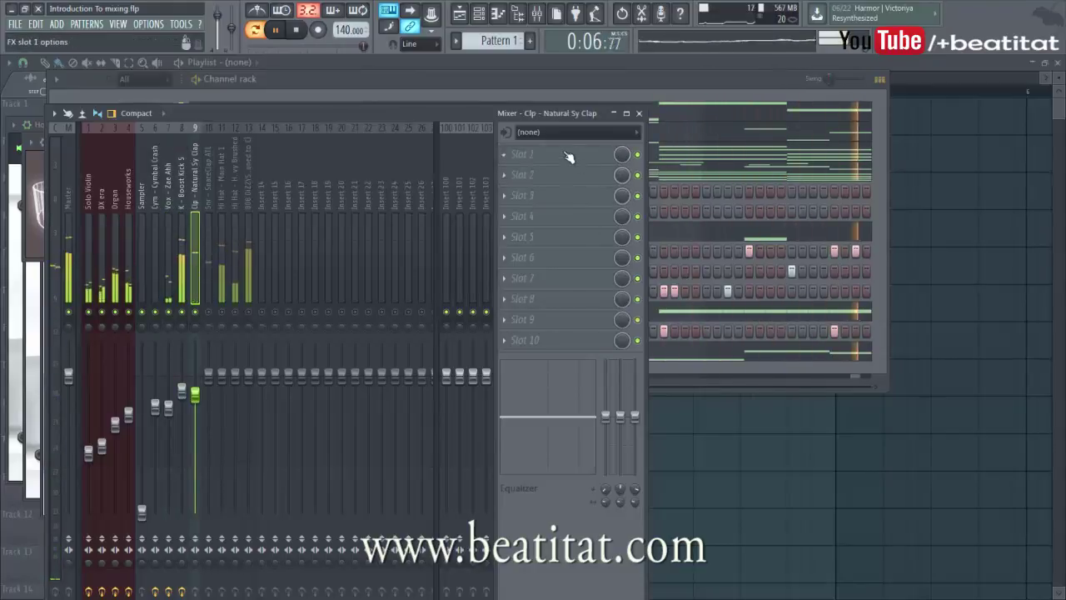
pyautogui.click(612, 197)
pyautogui.click(586, 33)
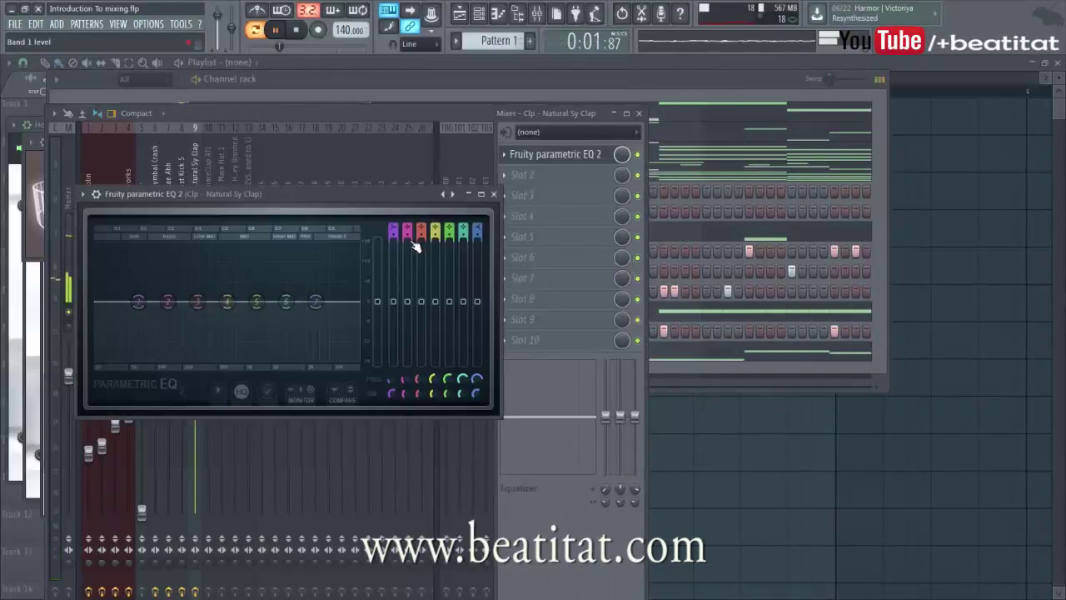
pyautogui.moveTo(398, 224); pyautogui.dragTo(398, 237)
pyautogui.moveTo(139, 301); pyautogui.dragTo(164, 302)
pyautogui.moveTo(286, 302); pyautogui.dragTo(347, 302)
pyautogui.moveTo(305, 291)
pyautogui.mouseDown()
pyautogui.moveTo(249, 297)
pyautogui.moveTo(305, 293)
pyautogui.mouseUp()
pyautogui.click(495, 195)
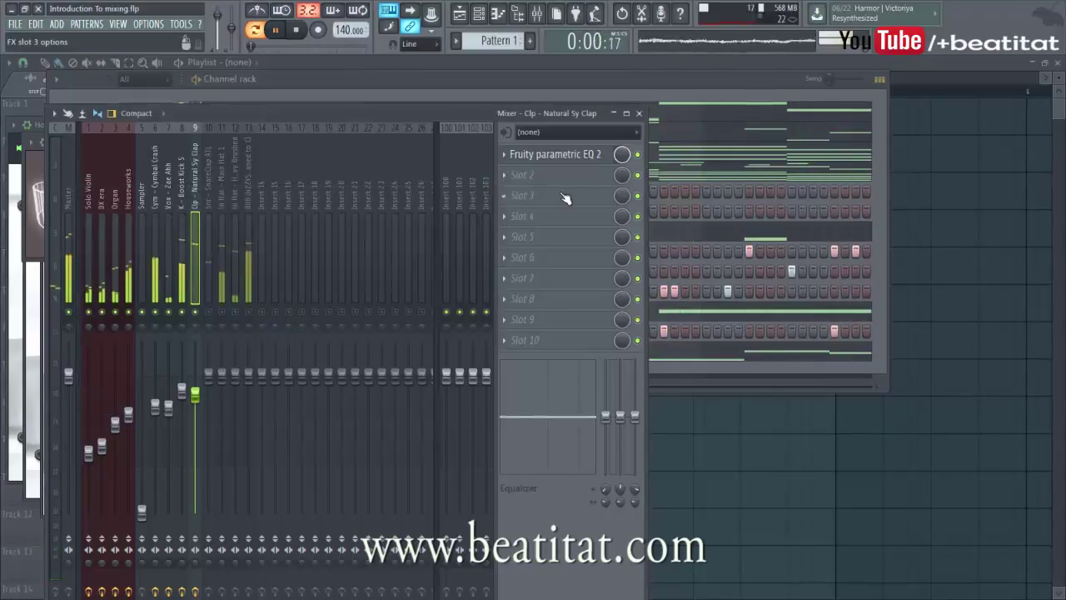
# Load Fruity Reeverb 2 into Clp - Natural Sy Clap's third effect slot, stop playback and review the track's equalizer.
pyautogui.click(564, 195)
pyautogui.click(469, 169)
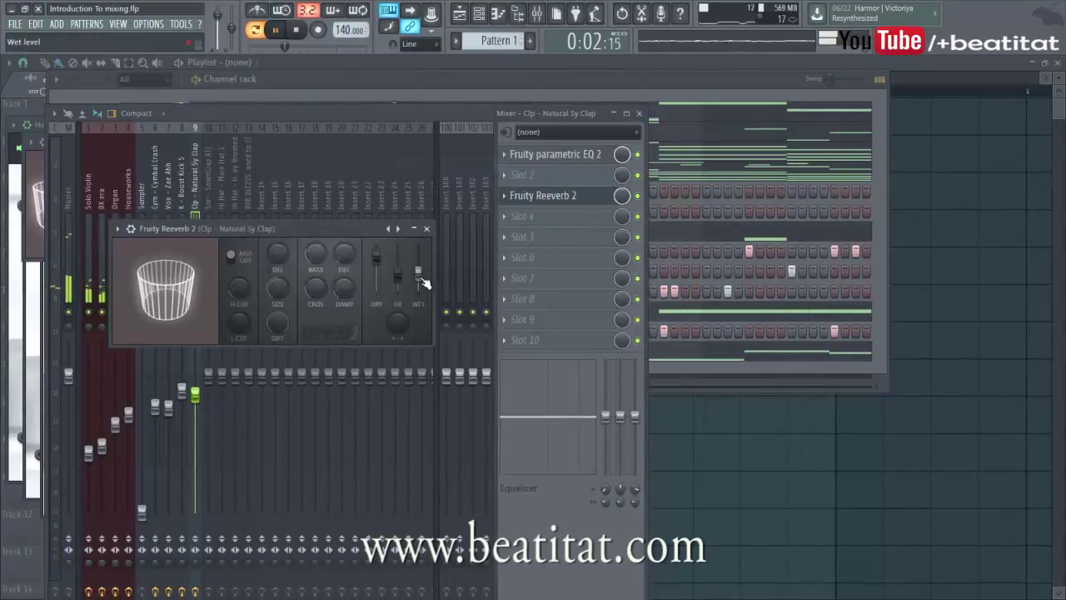
pyautogui.click(427, 230)
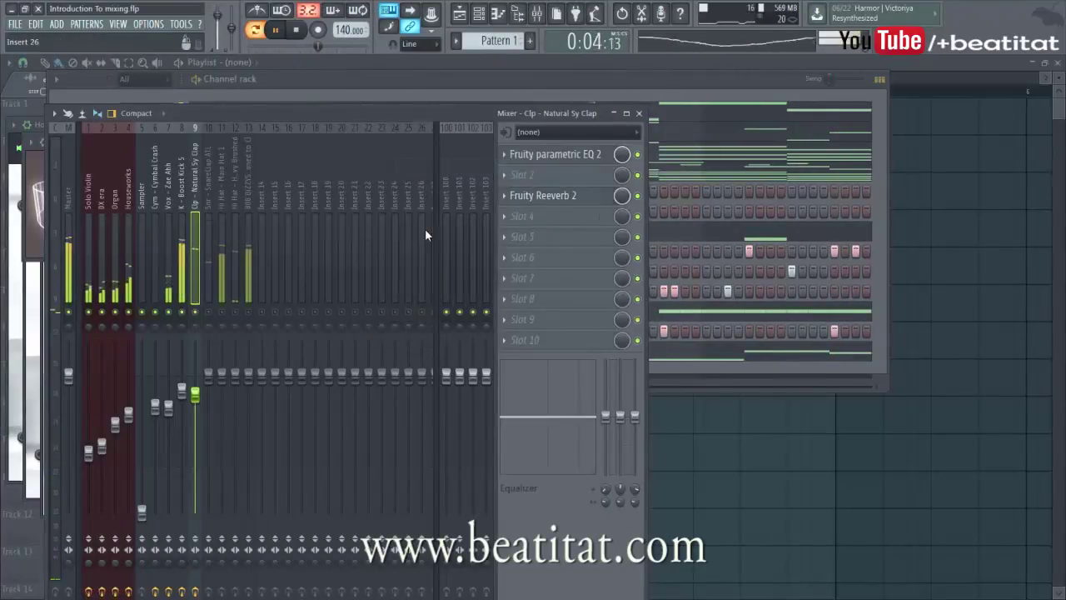
pyautogui.press('space')
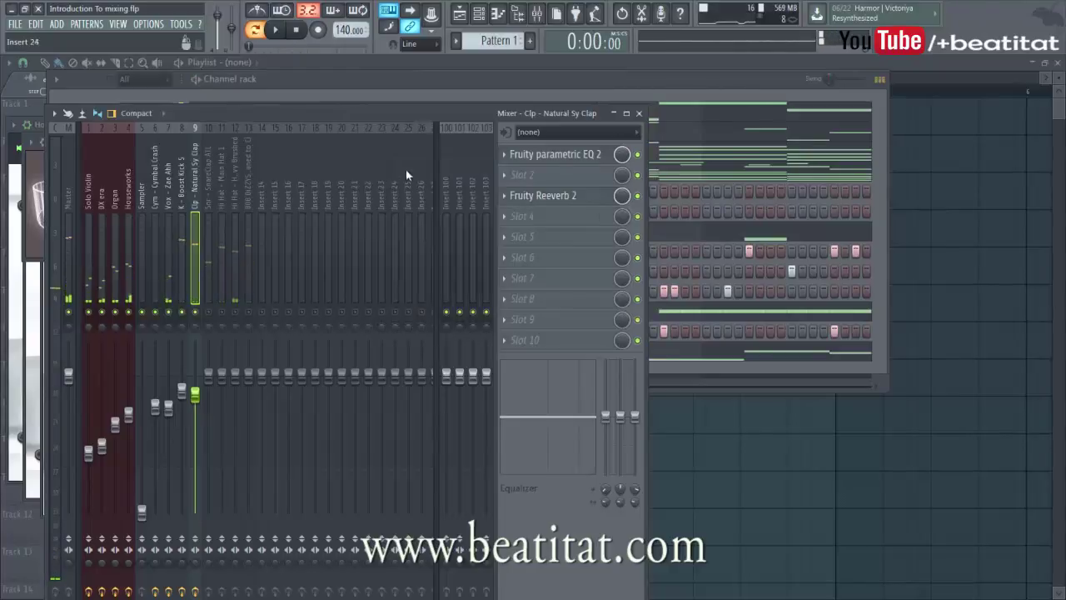
pyautogui.click(563, 155)
pyautogui.click(494, 193)
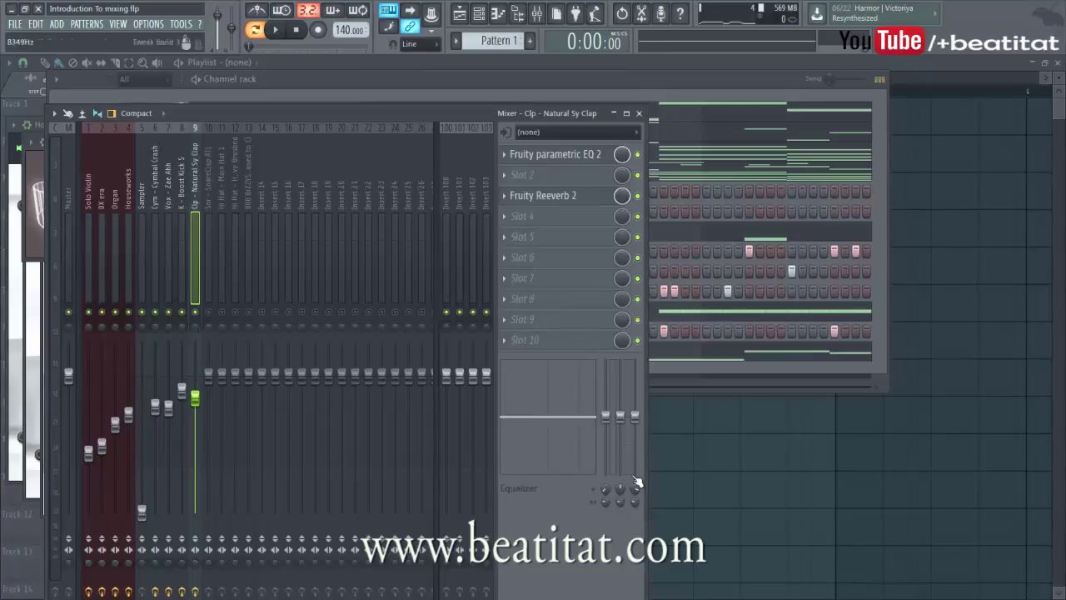
# Enable Snr - SnareClap ATL, restart playback and lower its volume to roughly the kick's fader level.
pyautogui.click(221, 268)
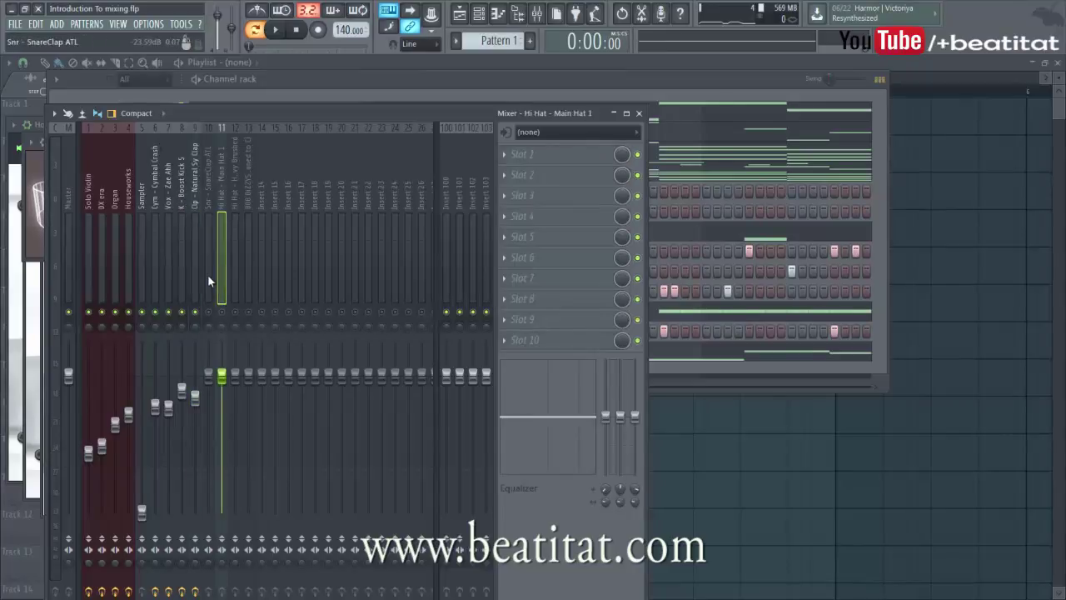
pyautogui.click(208, 275)
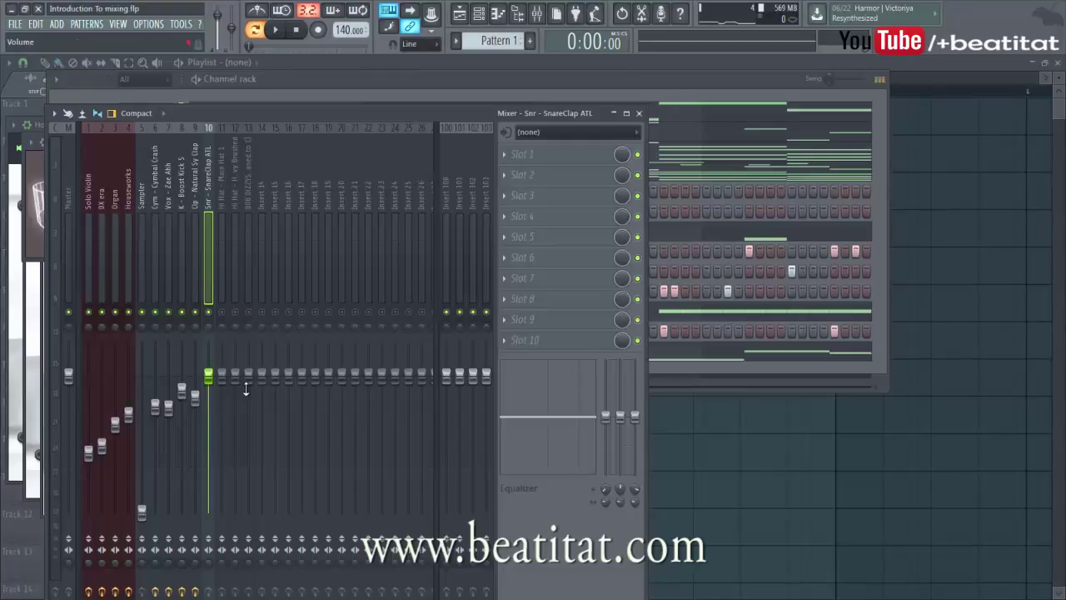
pyautogui.press('space')
pyautogui.moveTo(209, 375); pyautogui.dragTo(208, 392)
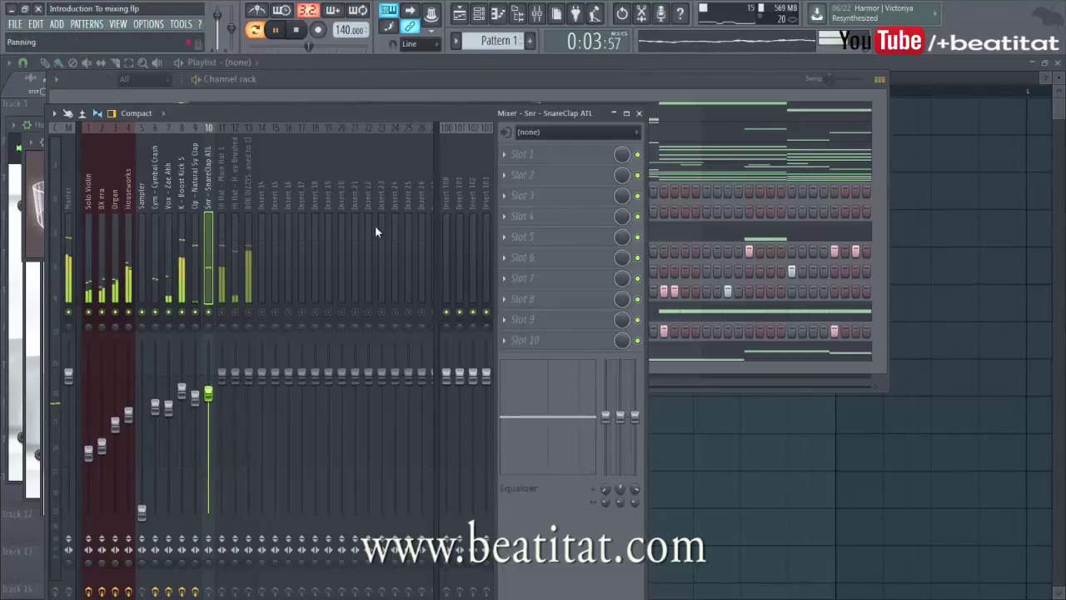
# Load Fruity Parametric EQ 2 on Snr - SnareClap ATL, make band 1 a high-pass and boost band 5 about 1.8 dB at 1309 Hz.
pyautogui.click(550, 155)
pyautogui.click(581, 46)
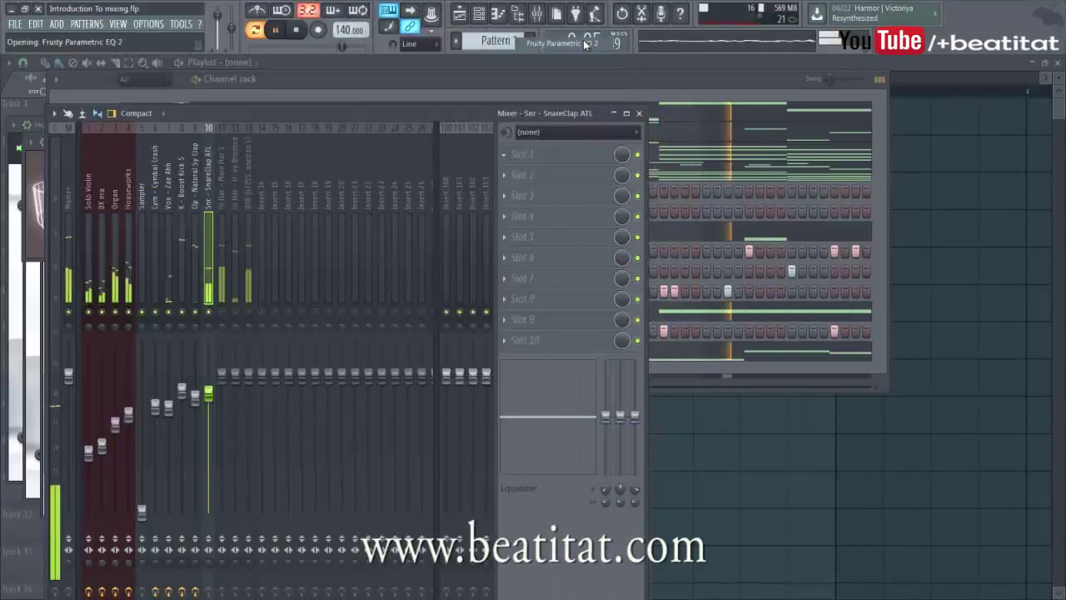
pyautogui.moveTo(428, 263); pyautogui.dragTo(428, 265)
pyautogui.moveTo(173, 335); pyautogui.dragTo(287, 328)
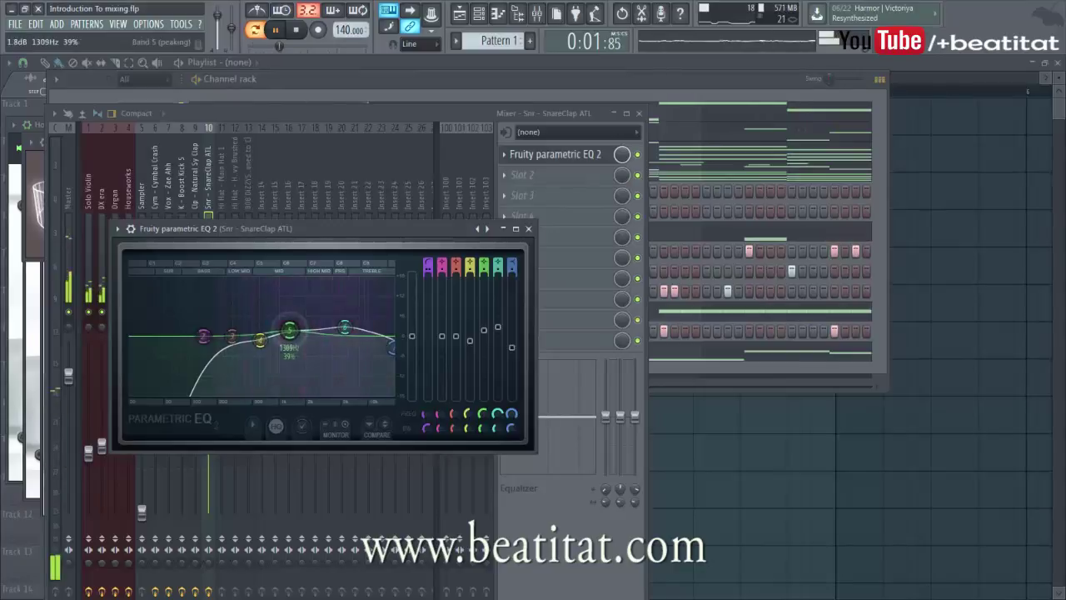
pyautogui.click(529, 230)
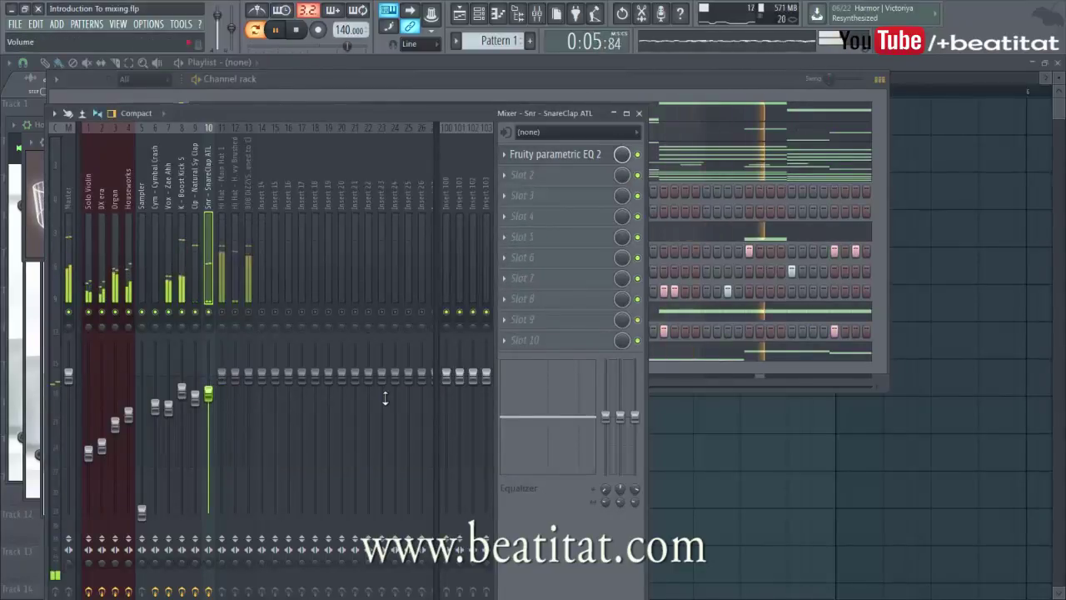
# Enable Hi Hat - Main Hat 1 during playback, lower its volume to about -12.1 dB and stop playback.
pyautogui.click(525, 174)
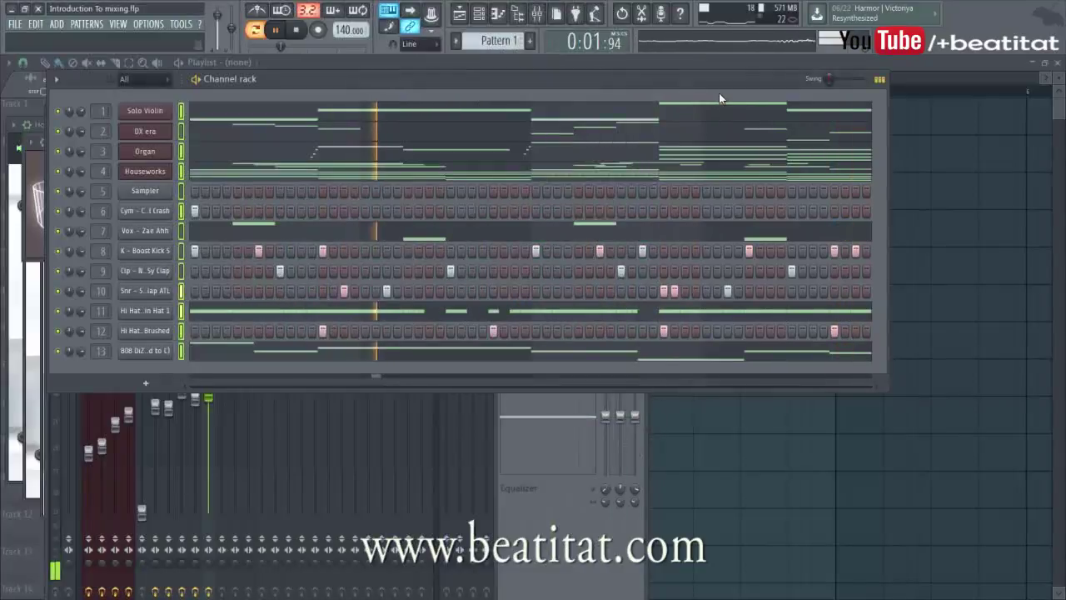
pyautogui.click(719, 92)
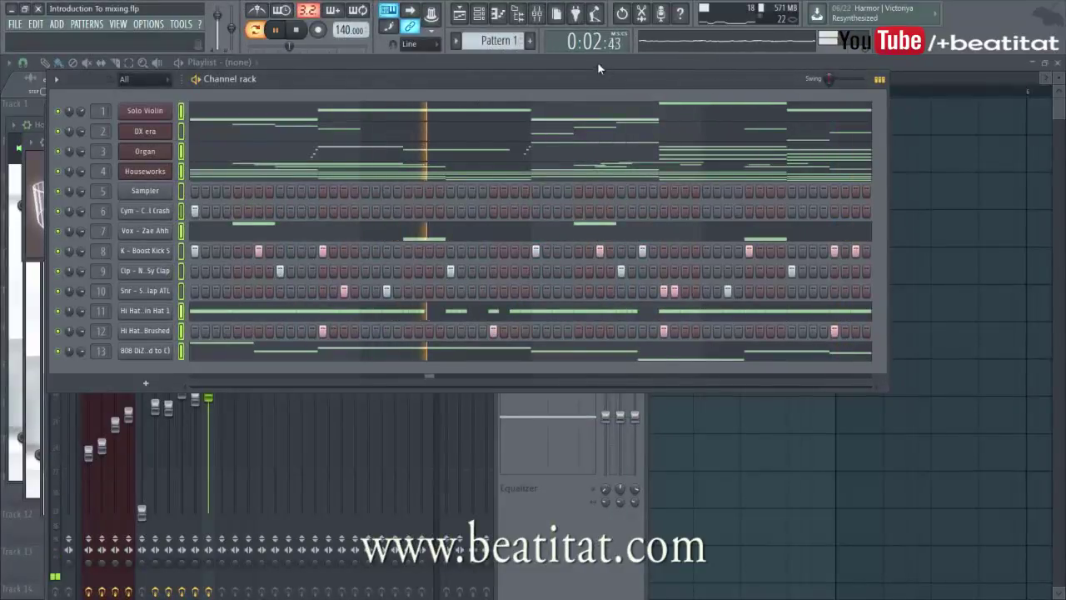
pyautogui.click(537, 13)
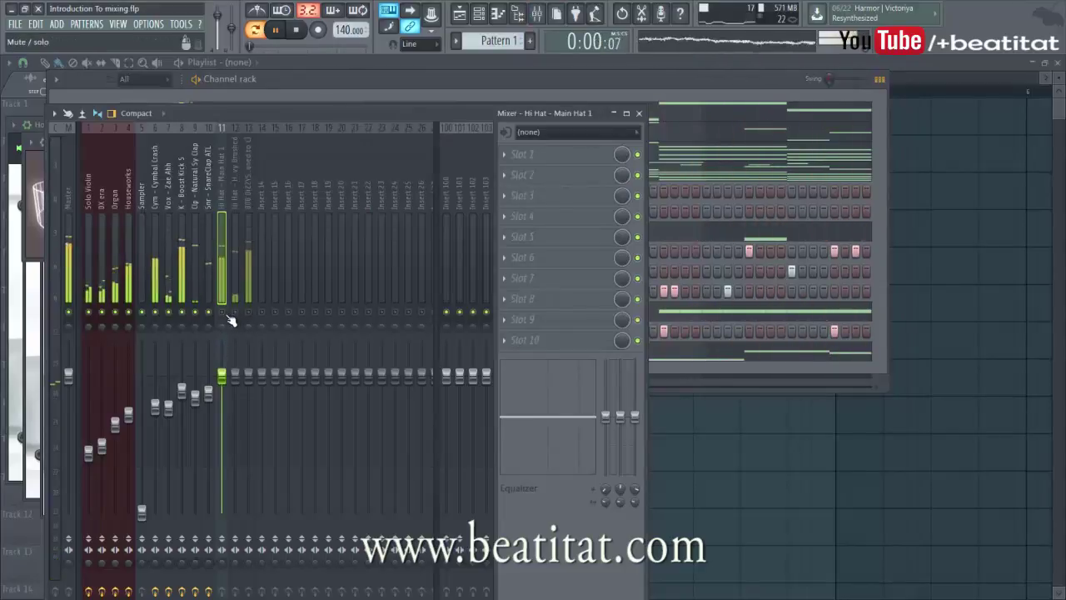
pyautogui.moveTo(221, 376); pyautogui.dragTo(221, 442)
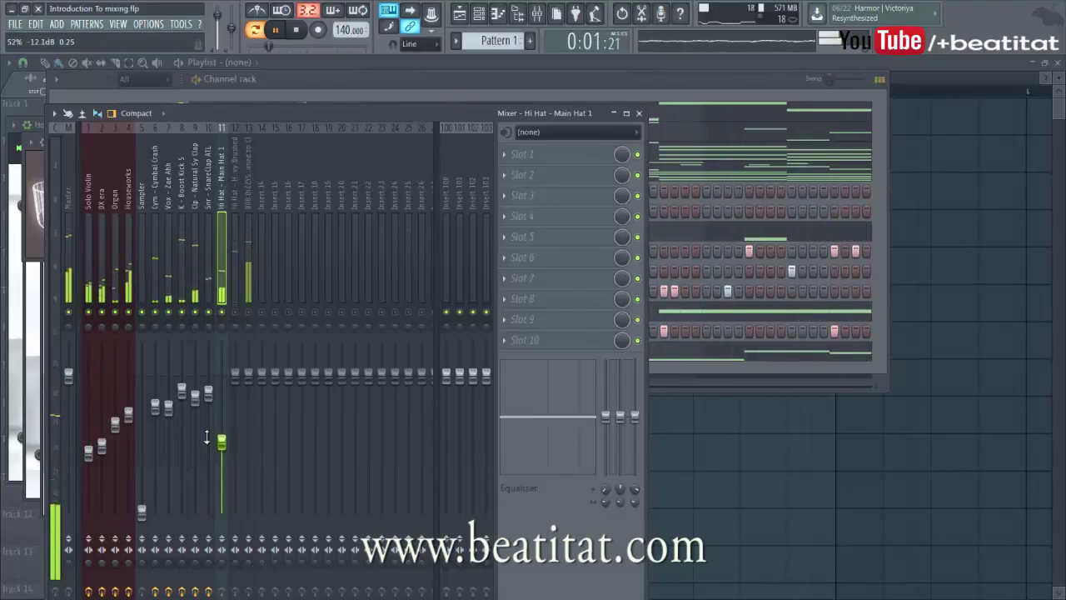
pyautogui.press('space')
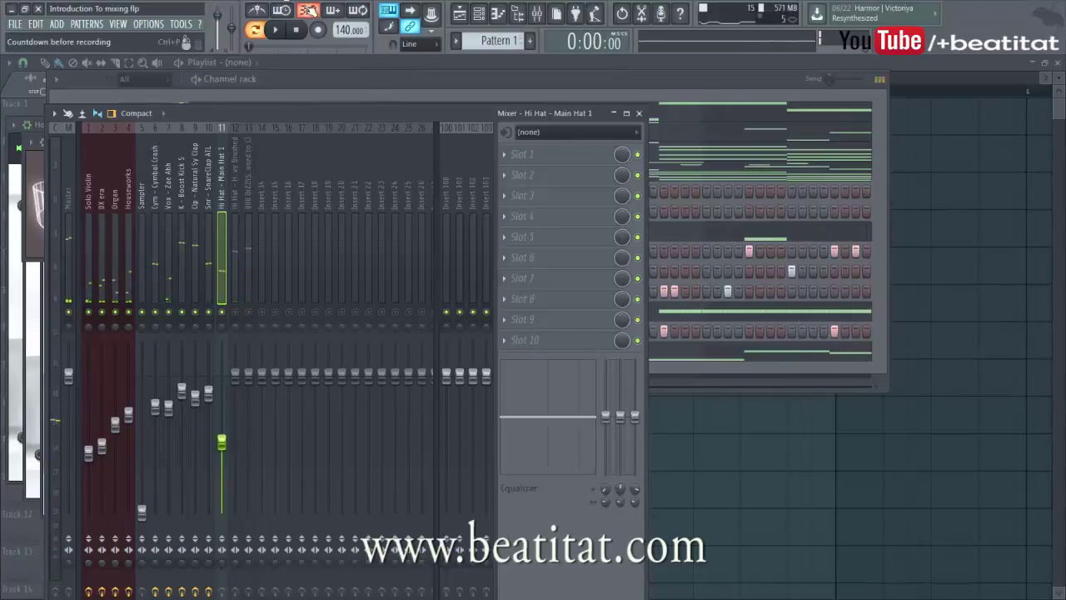
# Load Fruity Parametric EQ 2 on Hi Hat - Main Hat 1, slightly cut band 7's high shelf at about 7078 Hz and restart playback.
pyautogui.click(213, 173)
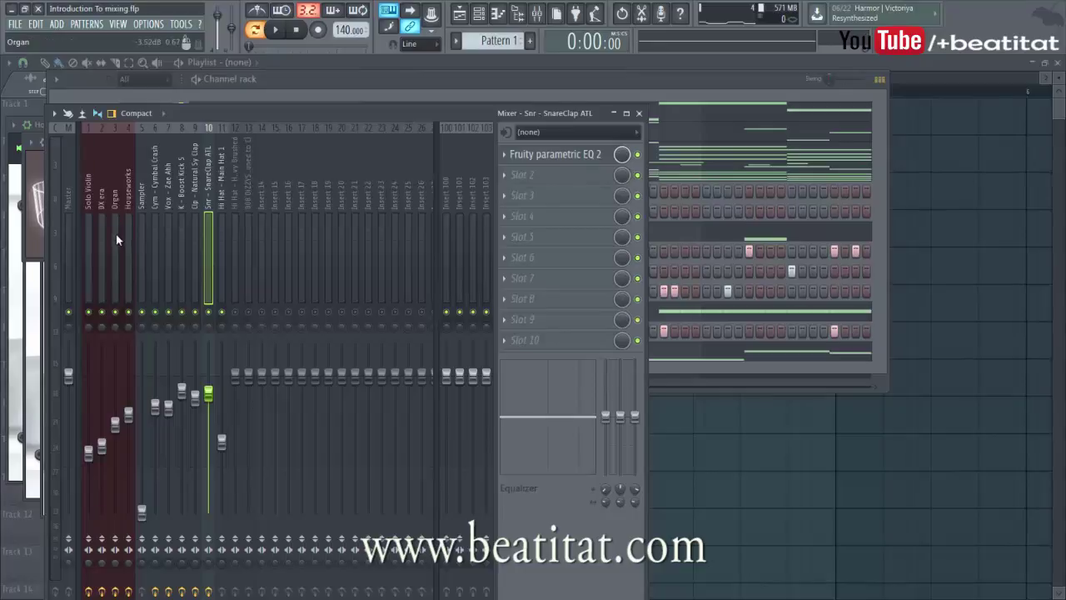
pyautogui.click(221, 208)
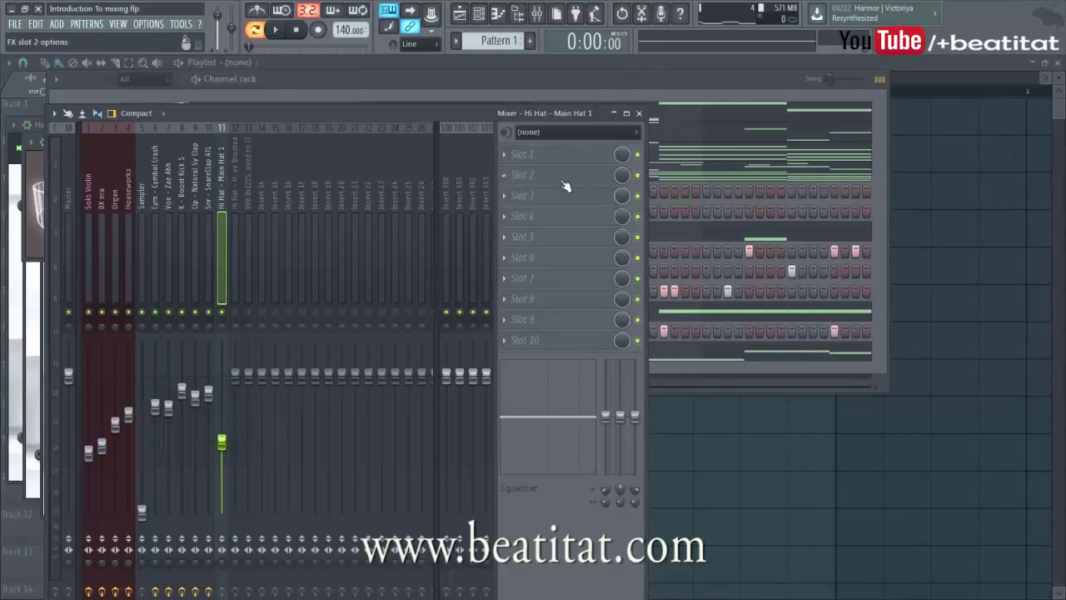
pyautogui.click(538, 155)
pyautogui.click(573, 44)
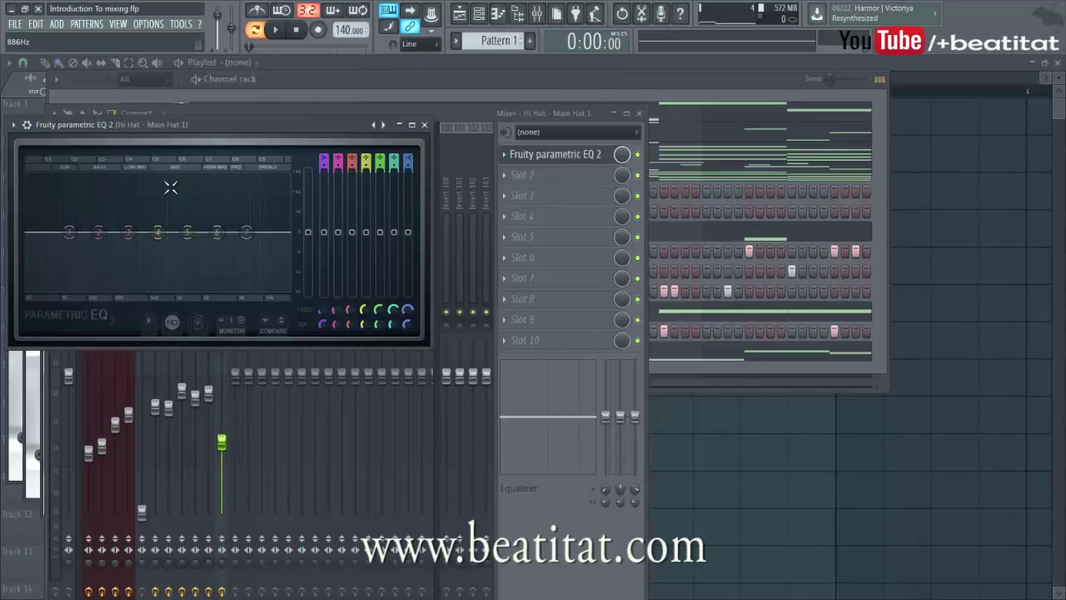
pyautogui.moveTo(246, 232); pyautogui.dragTo(254, 244)
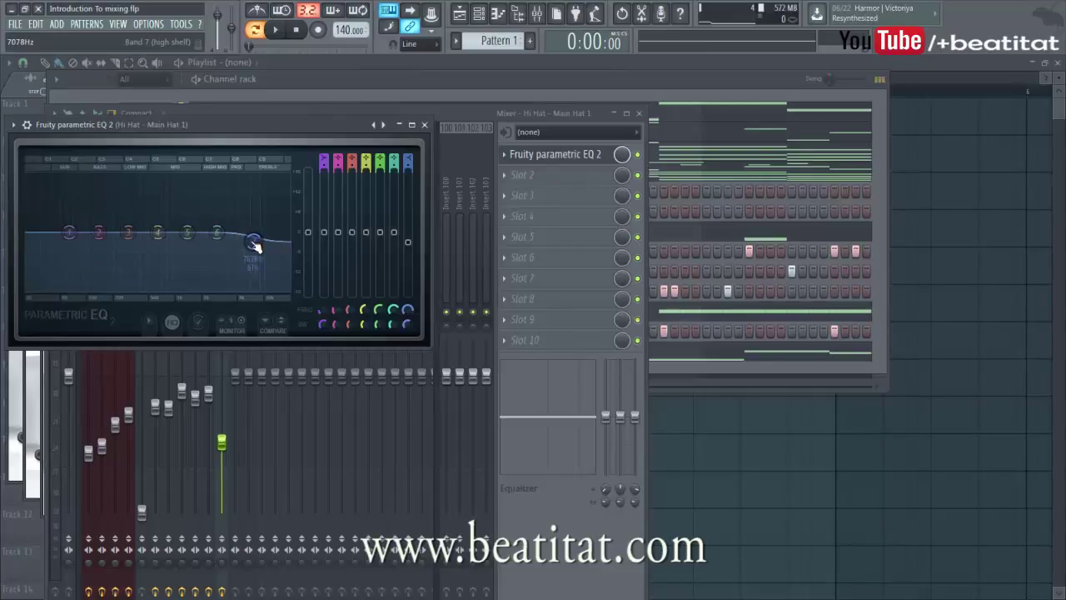
pyautogui.press('space')
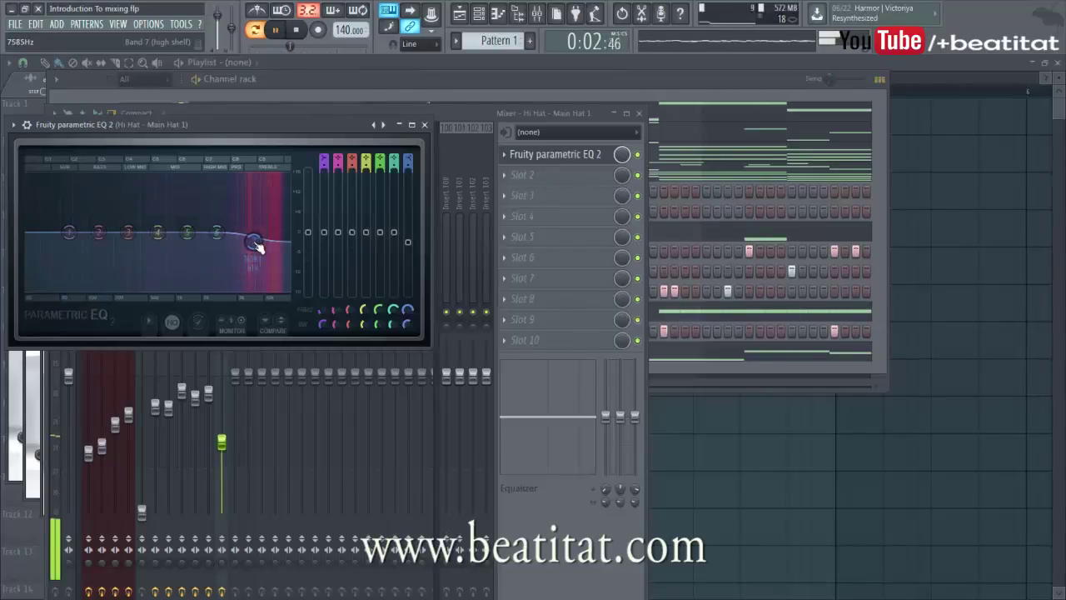
pyautogui.click(424, 124)
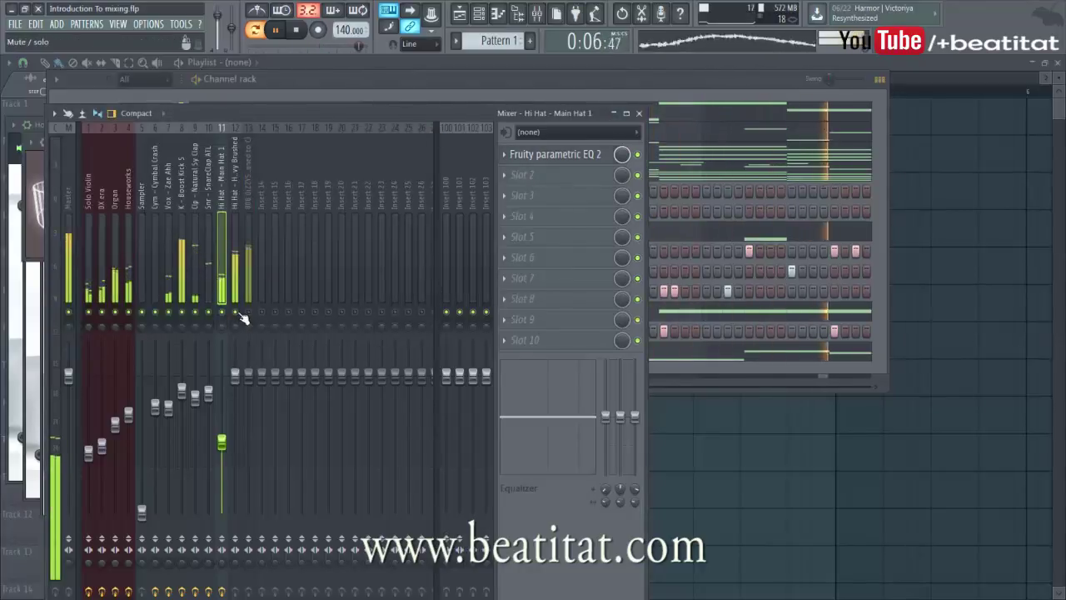
# Lower the enabled Hi Hat - Heavy Brushed, pan it about 20% right, and adjust Main Hat 1's panning.
pyautogui.moveTo(235, 375); pyautogui.dragTo(235, 405)
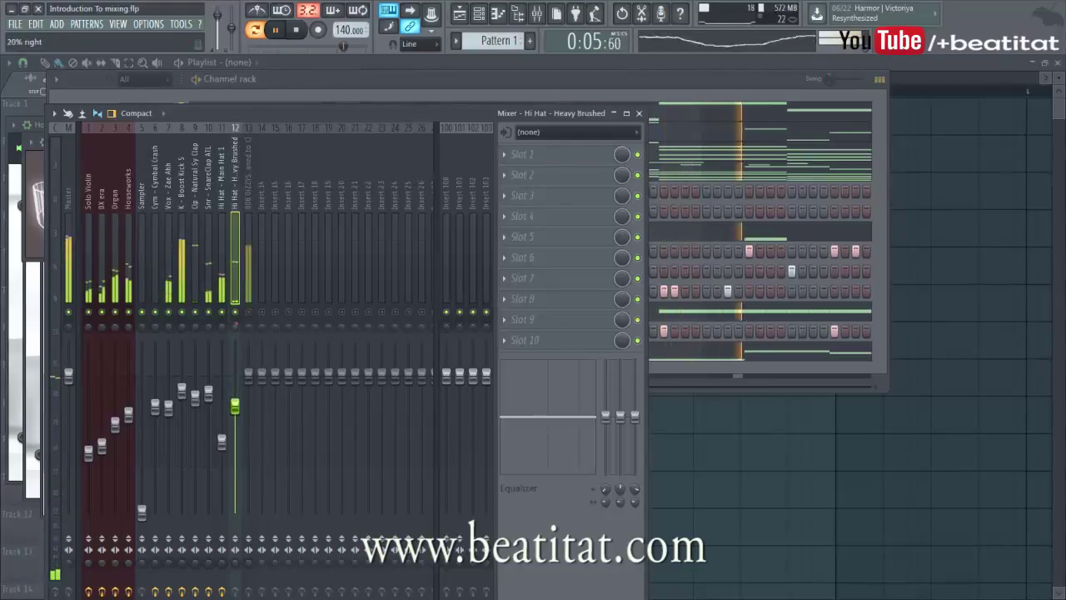
pyautogui.click(217, 328)
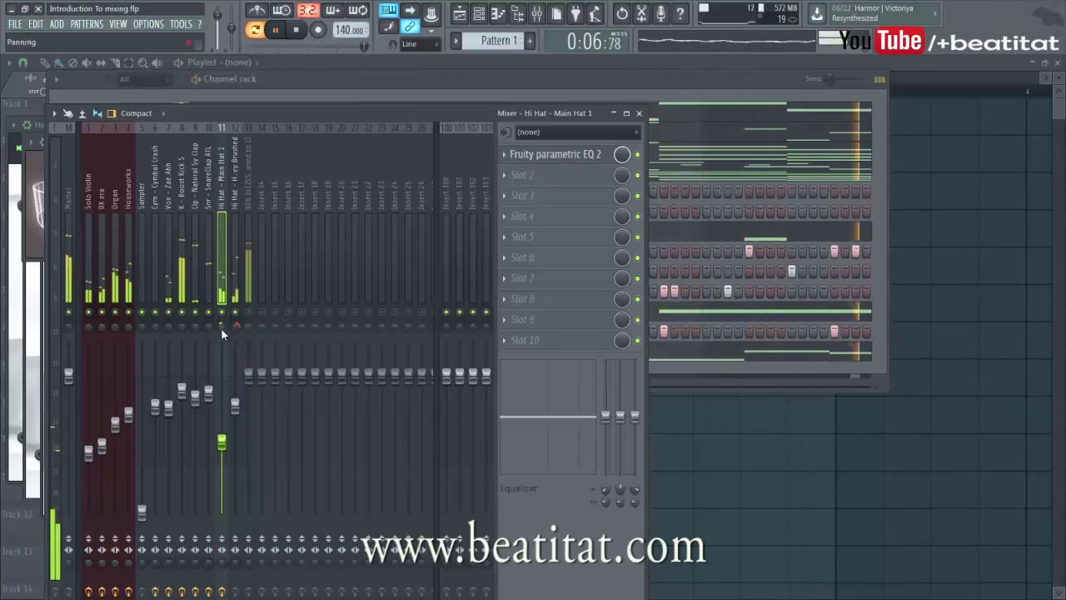
pyautogui.press('space')
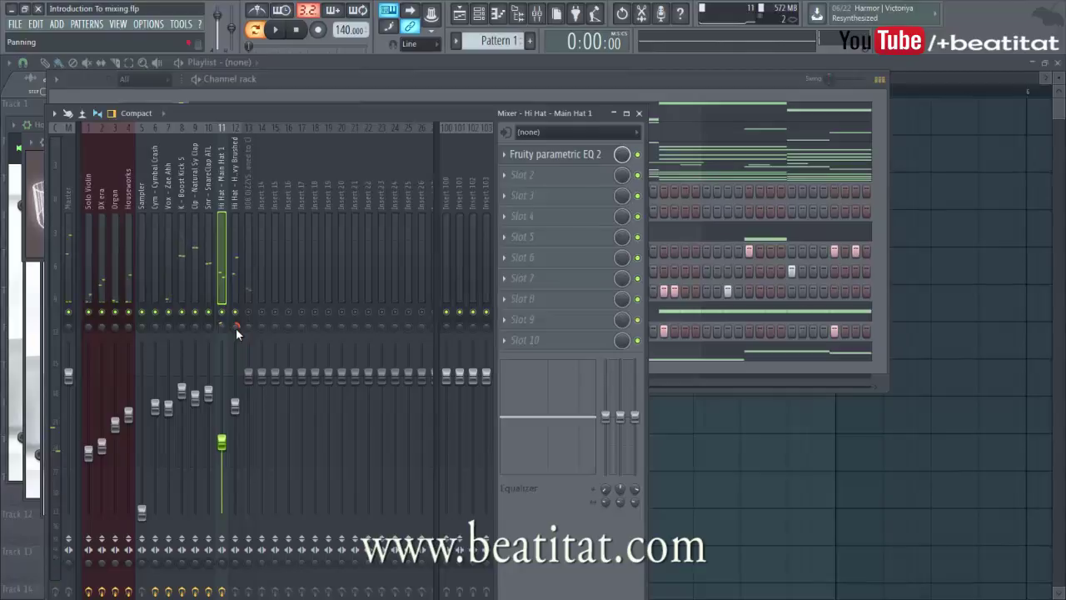
# Enable the 808 DiZZYS track, restart playback, lower its volume slightly and listen to it soloed.
pyautogui.click(248, 267)
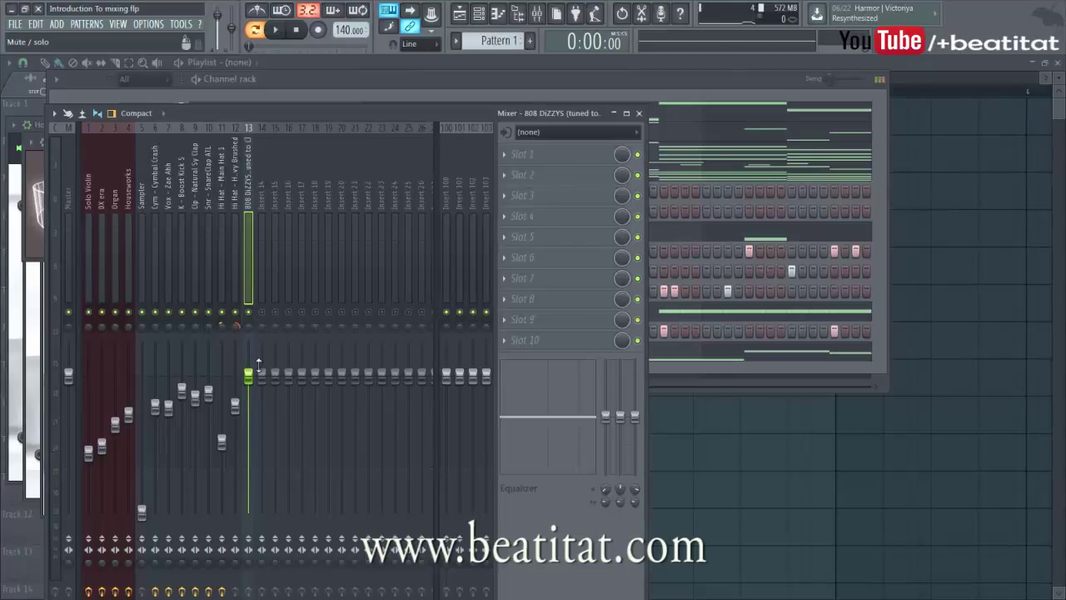
pyautogui.click(234, 274)
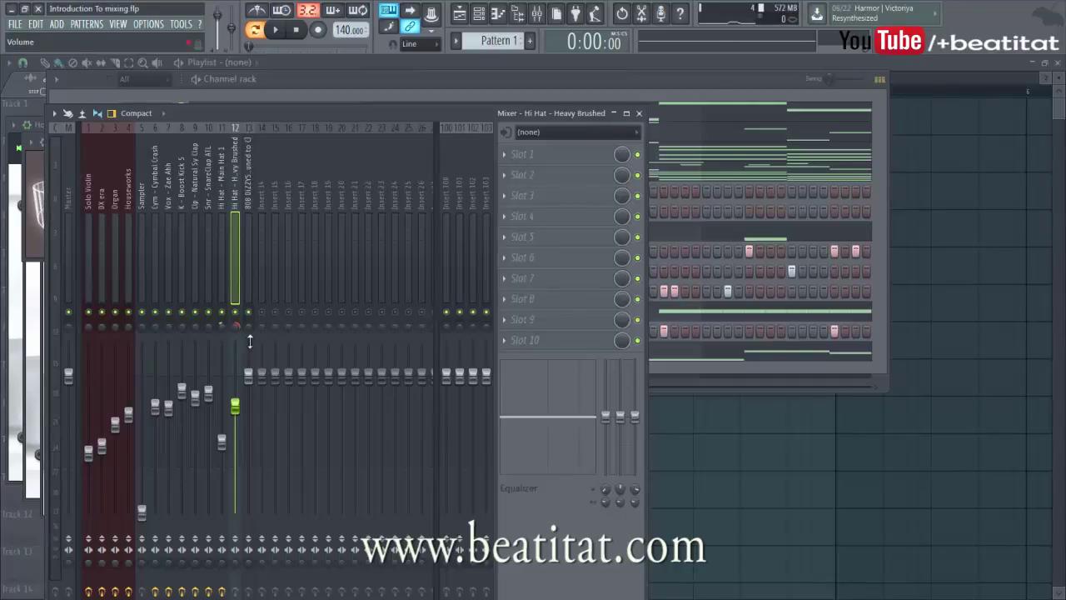
pyautogui.click(252, 271)
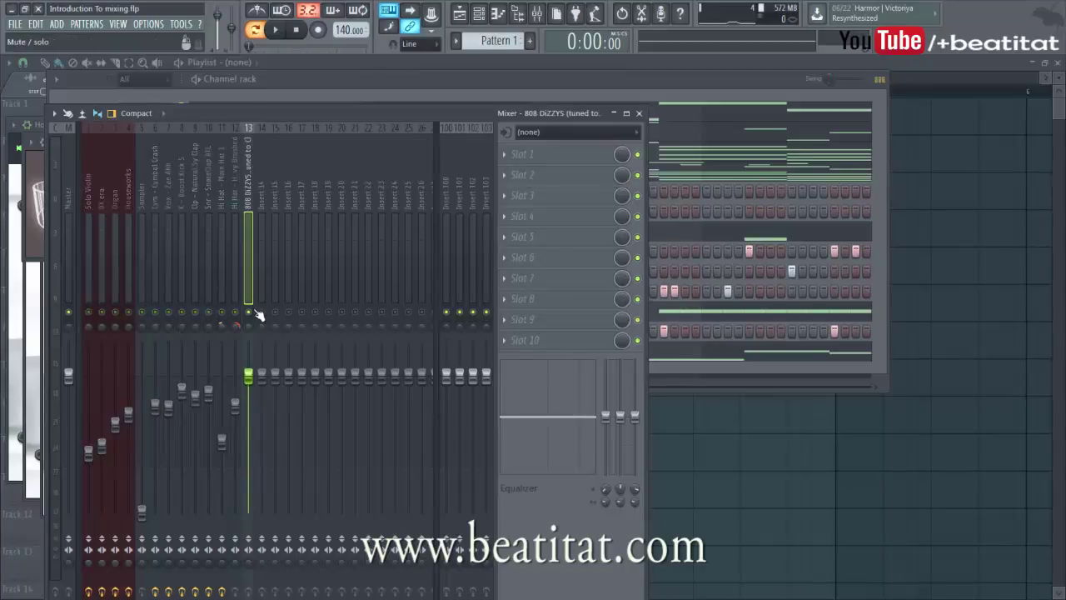
pyautogui.press('space')
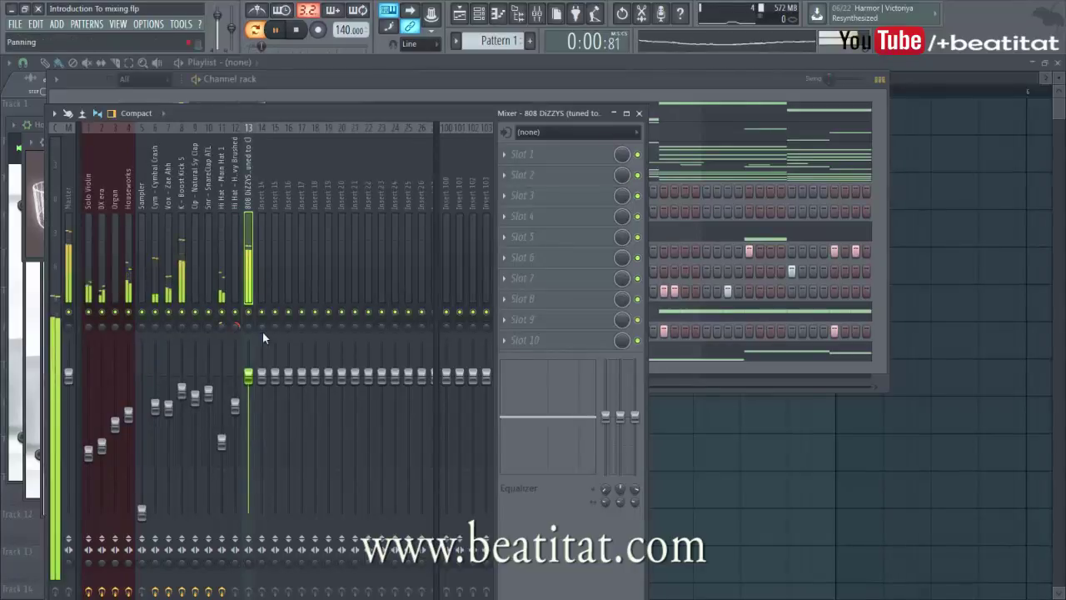
pyautogui.moveTo(249, 378); pyautogui.dragTo(249, 384)
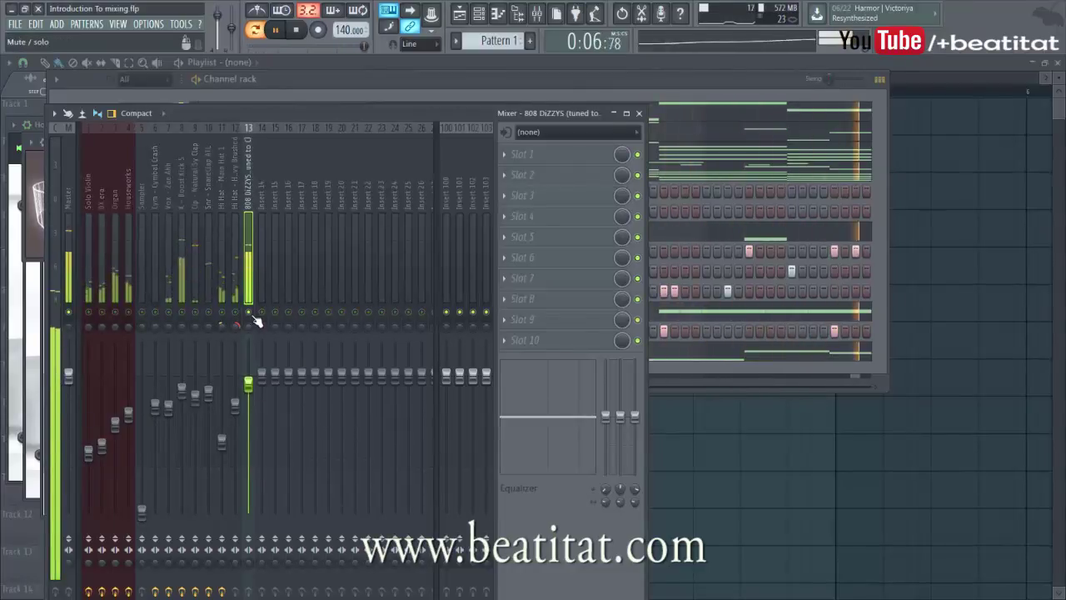
# In the 808 DiZZYS piano roll, remove the opening D#5 note and extend the first A#4 note back to the pattern's start.
pyautogui.click(694, 93)
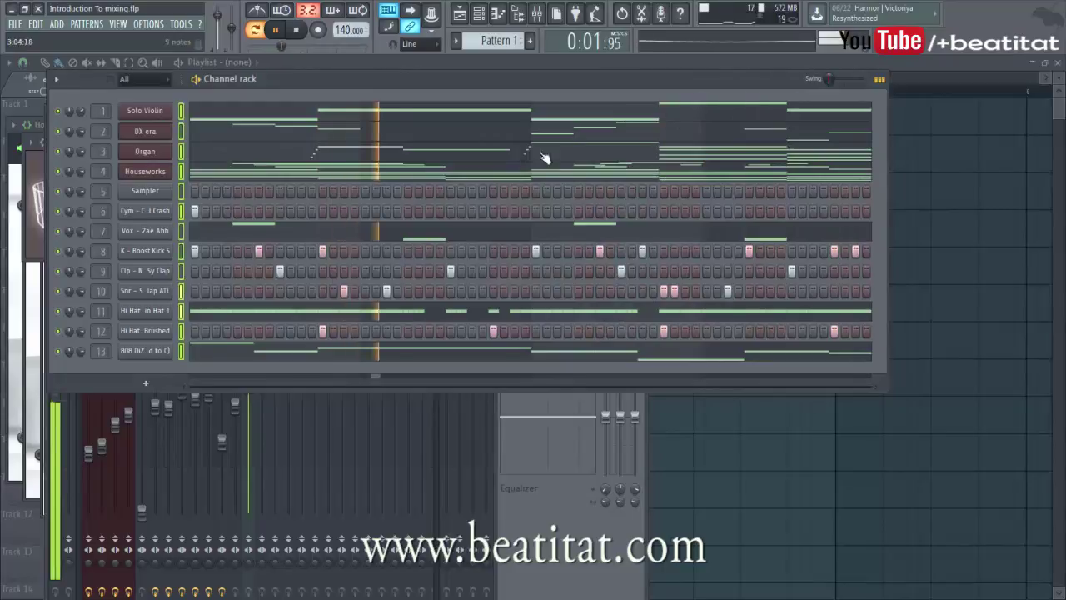
pyautogui.click(321, 351)
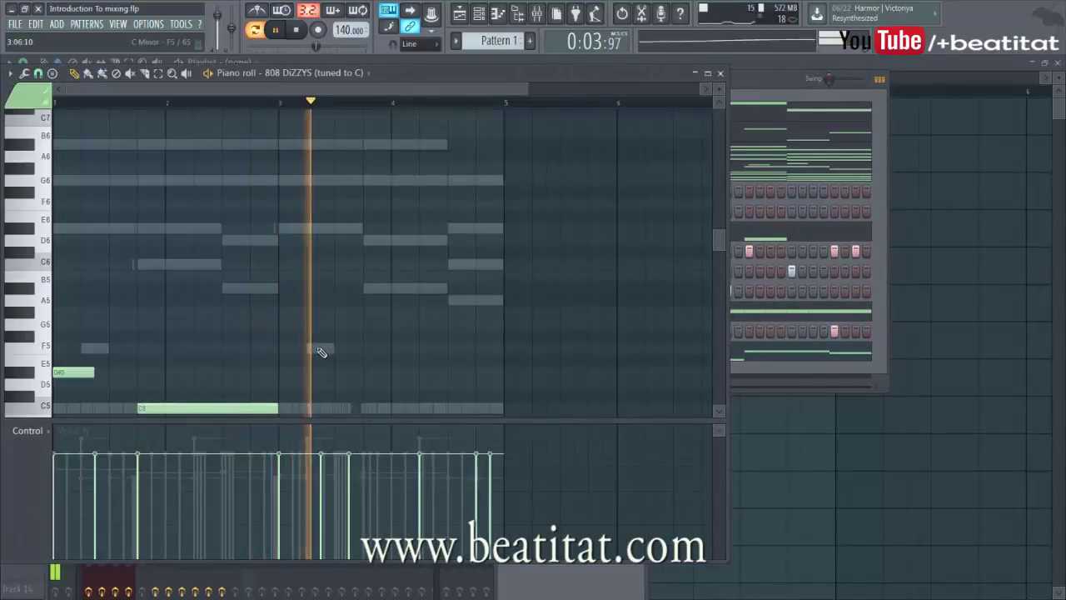
pyautogui.press('space')
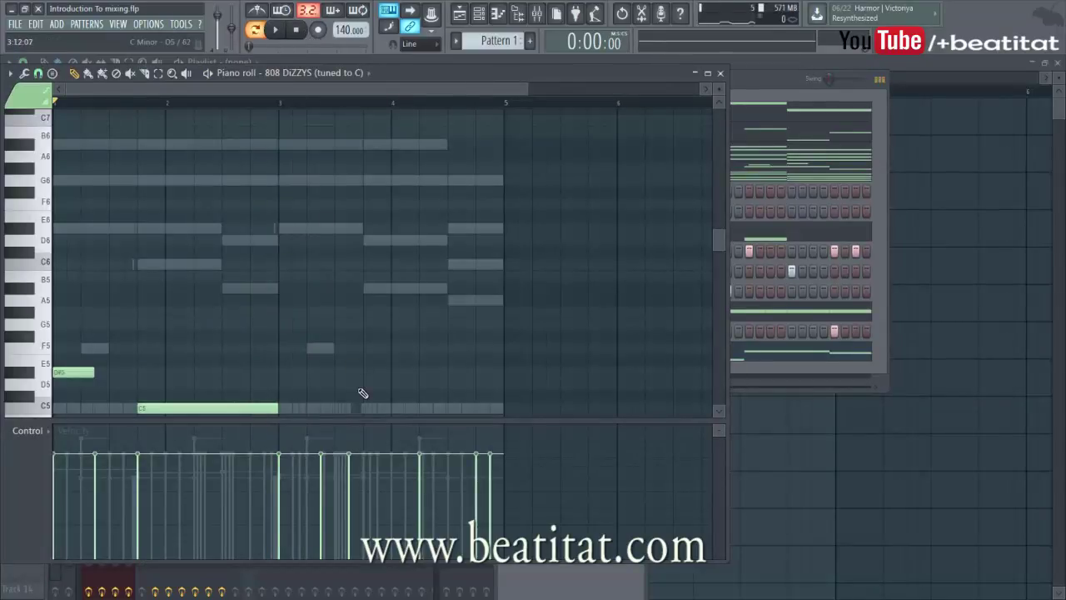
pyautogui.scroll(-3, 416, 359)
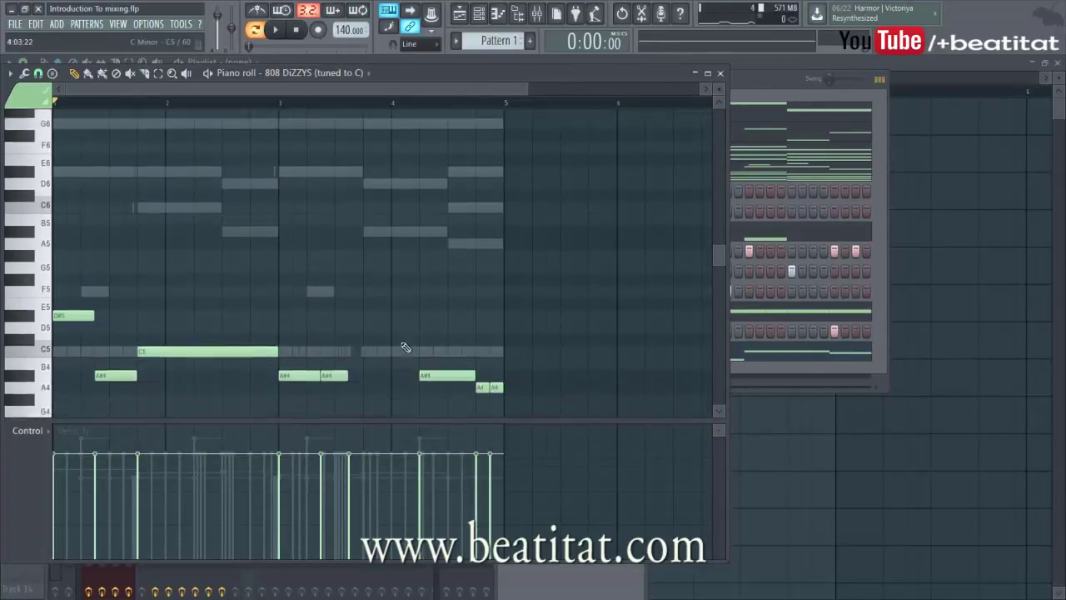
pyautogui.scroll(-3, 119, 238)
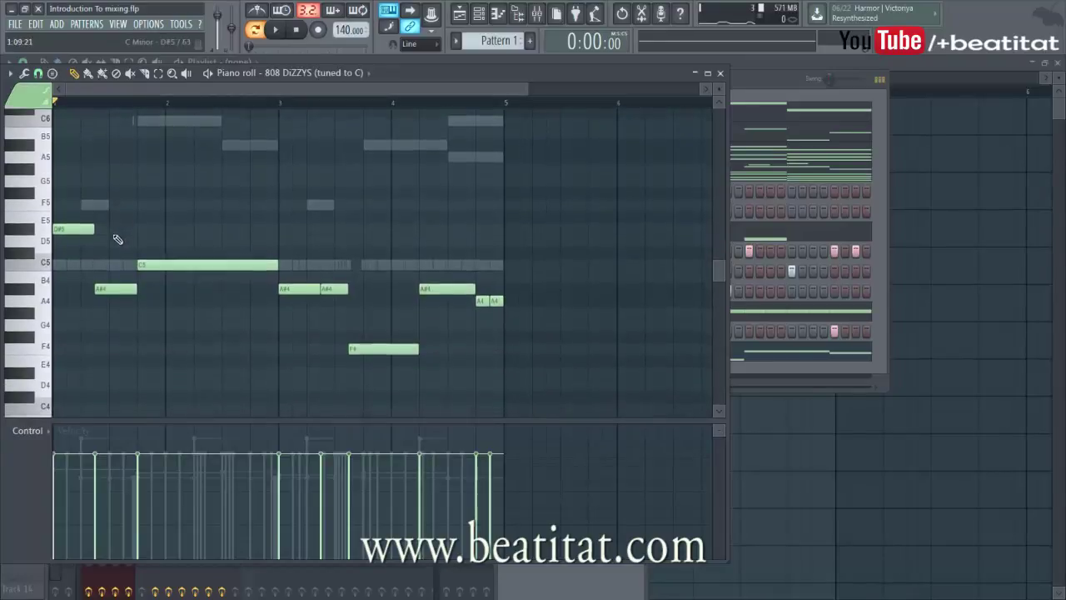
pyautogui.moveTo(104, 291); pyautogui.dragTo(135, 291)
pyautogui.press('space')
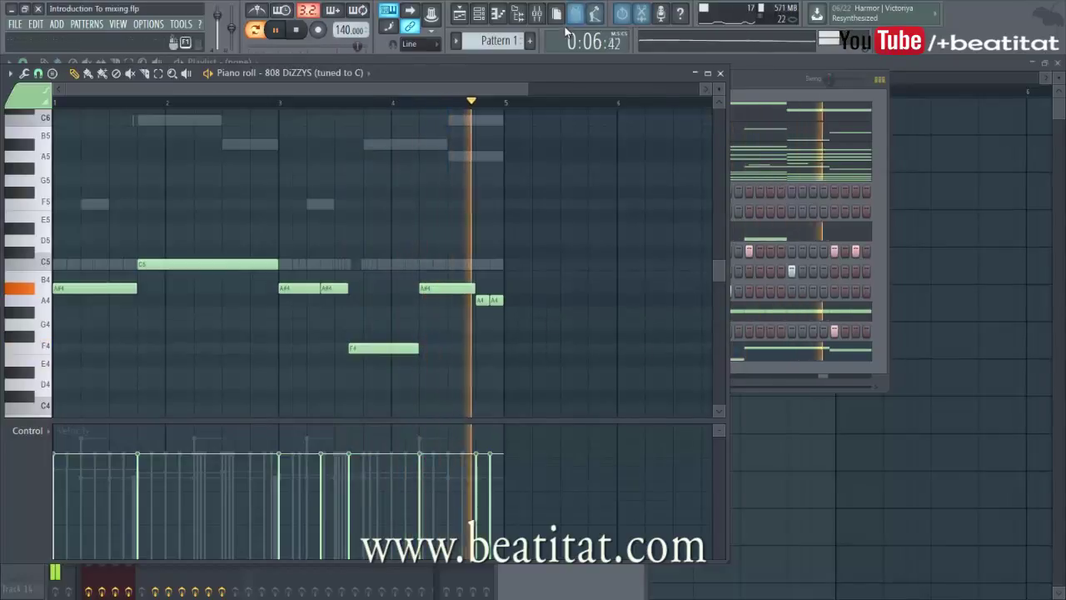
# Lower the 808 DiZZYS mixer track to about -2.6 dB and load Fruity Parametric EQ 2 on it.
pyautogui.press('F9')
pyautogui.moveTo(248, 383); pyautogui.dragTo(248, 390)
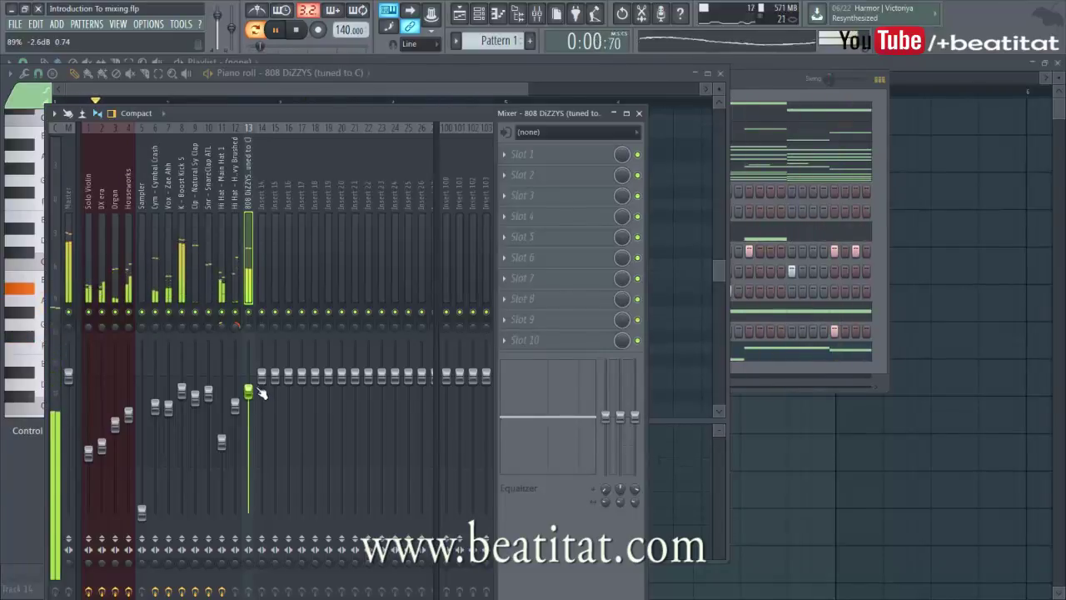
pyautogui.click(522, 154)
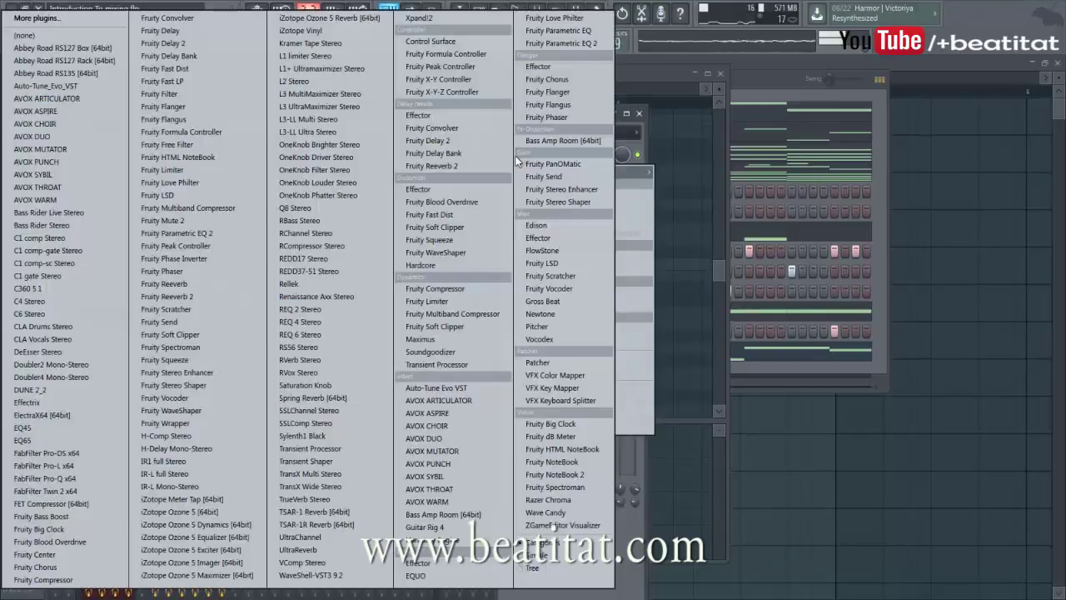
pyautogui.click(606, 39)
# Shape the 808's EQ by cutting band 1 at 20 Hz and the band 7 highs, and boosting band 2 near 70 Hz and band 3 slightly.
pyautogui.moveTo(315, 302); pyautogui.dragTo(268, 335)
pyautogui.moveTo(168, 302); pyautogui.dragTo(98, 308)
pyautogui.moveTo(160, 293)
pyautogui.mouseDown()
pyautogui.moveTo(137, 291)
pyautogui.moveTo(147, 297)
pyautogui.mouseUp()
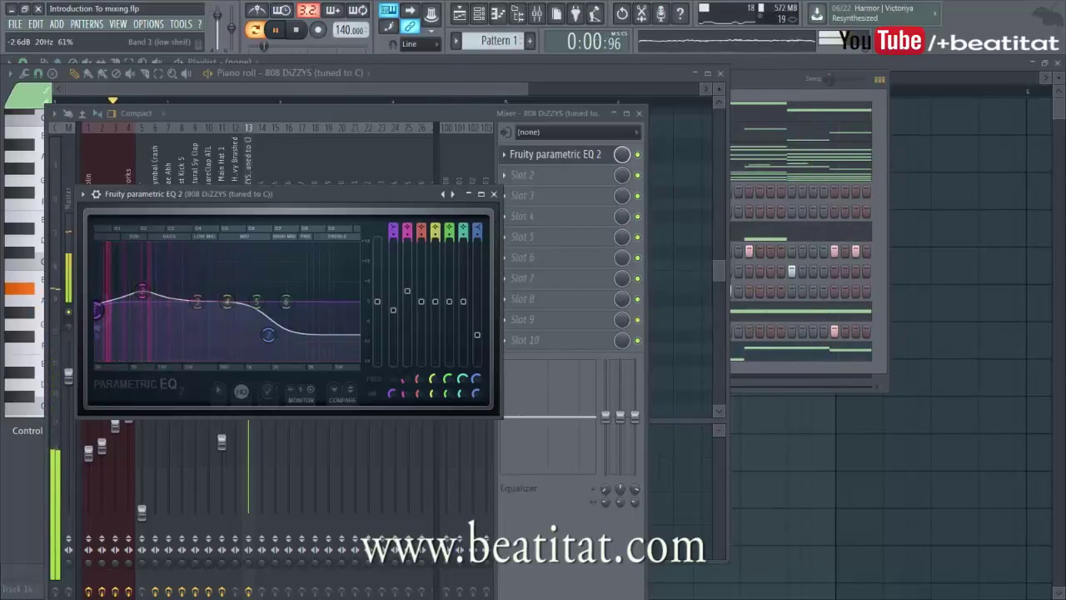
pyautogui.moveTo(198, 300)
pyautogui.mouseDown()
pyautogui.moveTo(125, 293)
pyautogui.moveTo(179, 298)
pyautogui.mouseUp()
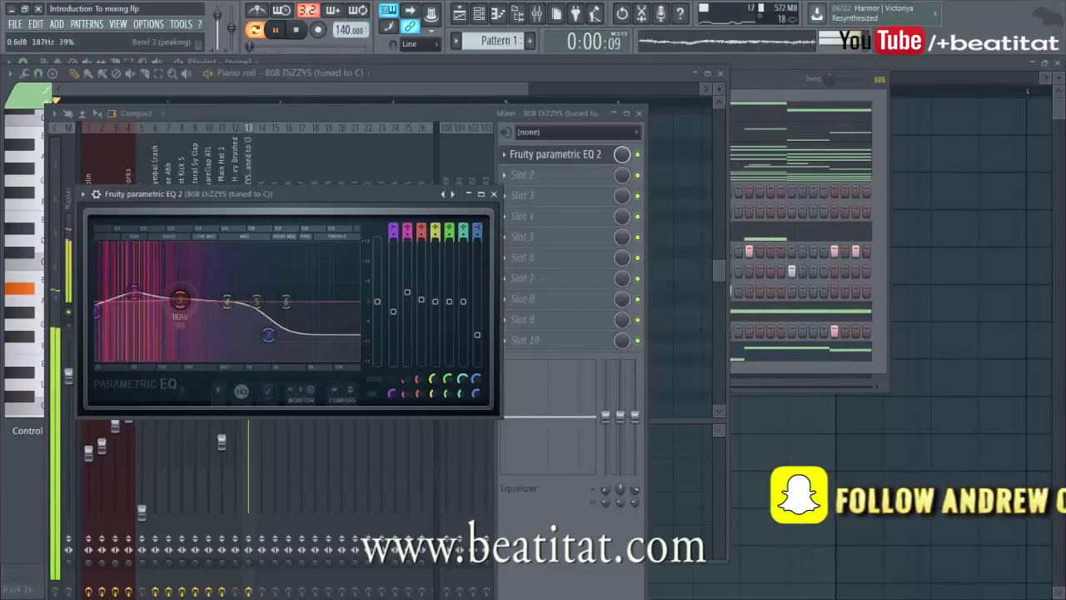
pyautogui.moveTo(268, 335); pyautogui.dragTo(248, 352)
pyautogui.click(180, 298)
pyautogui.moveTo(182, 298); pyautogui.dragTo(144, 293)
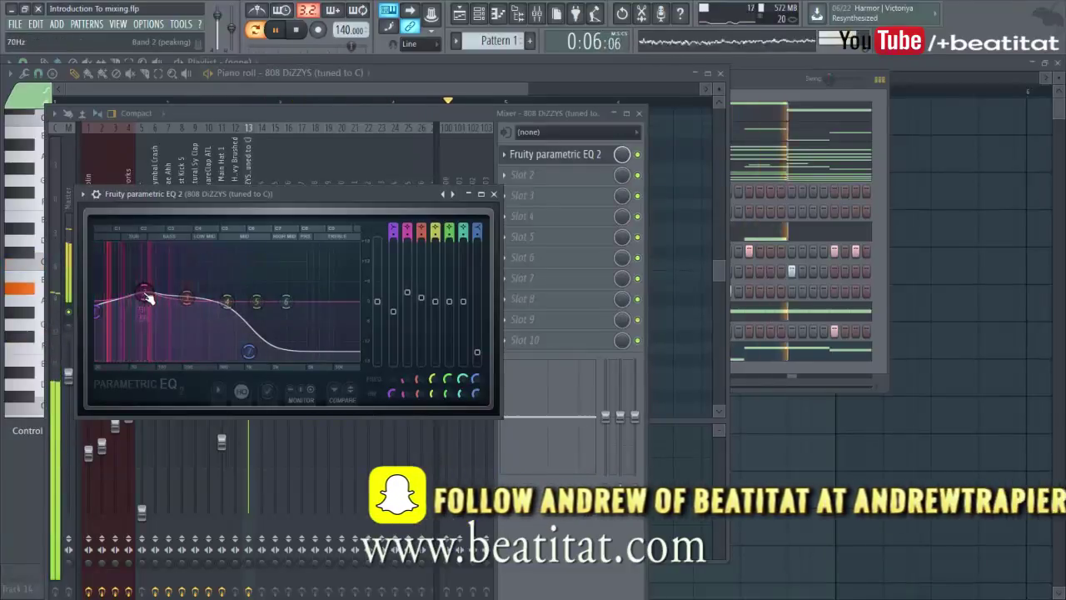
pyautogui.click(495, 196)
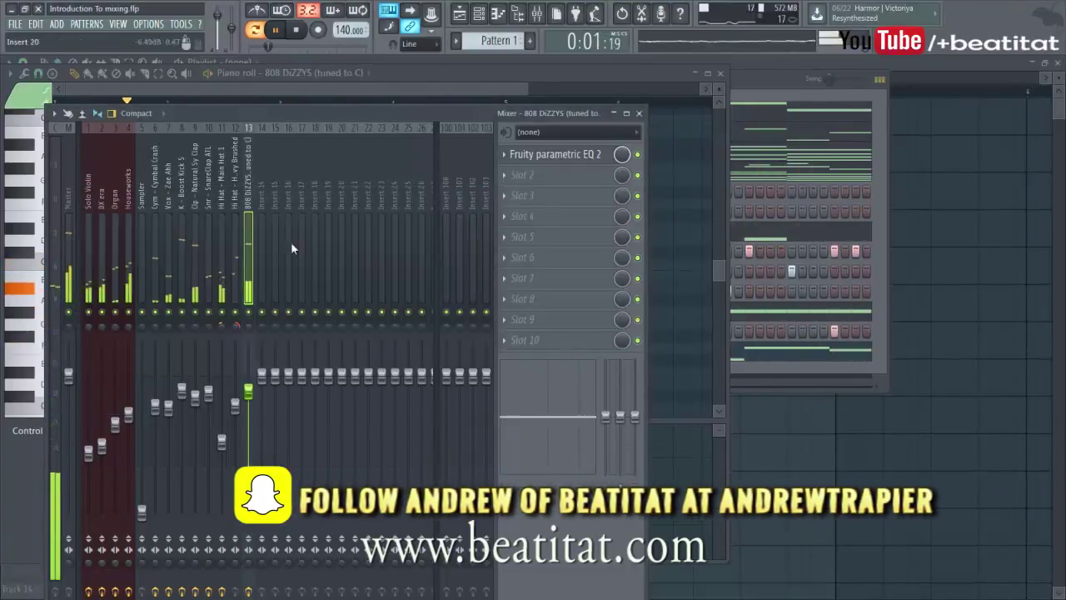
# Compare the kick, 808 and master levels during playback and lower the 808 DiZZYS volume slightly.
pyautogui.click(185, 244)
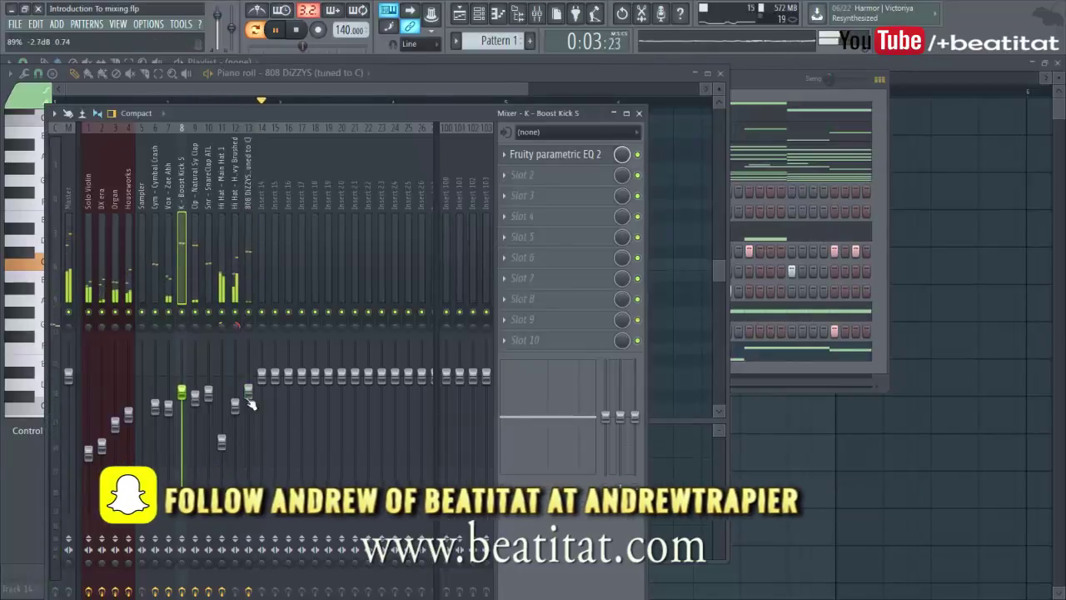
pyautogui.click(252, 280)
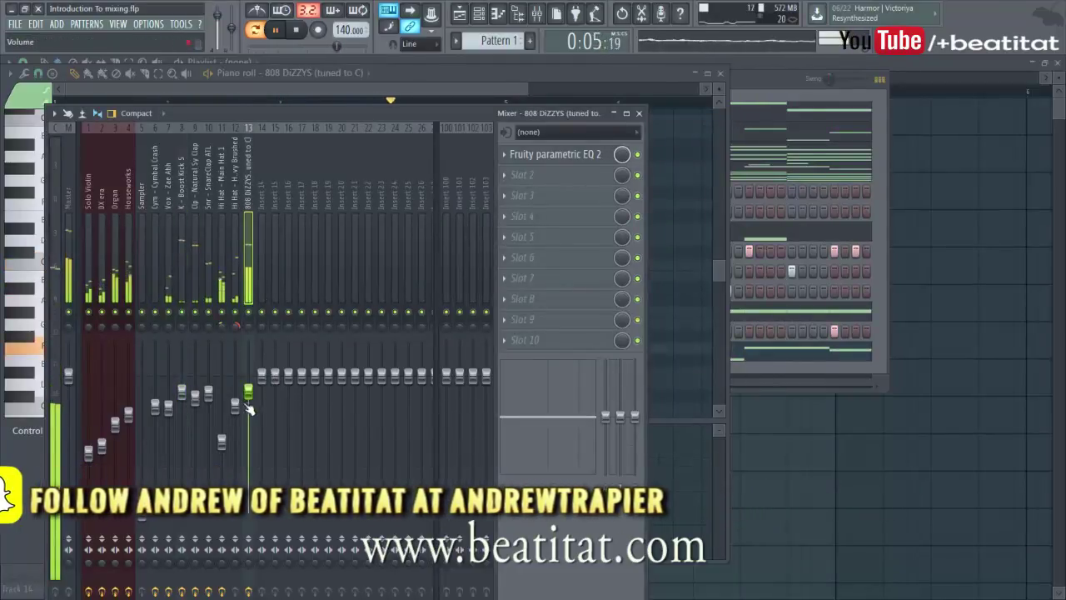
pyautogui.click(67, 252)
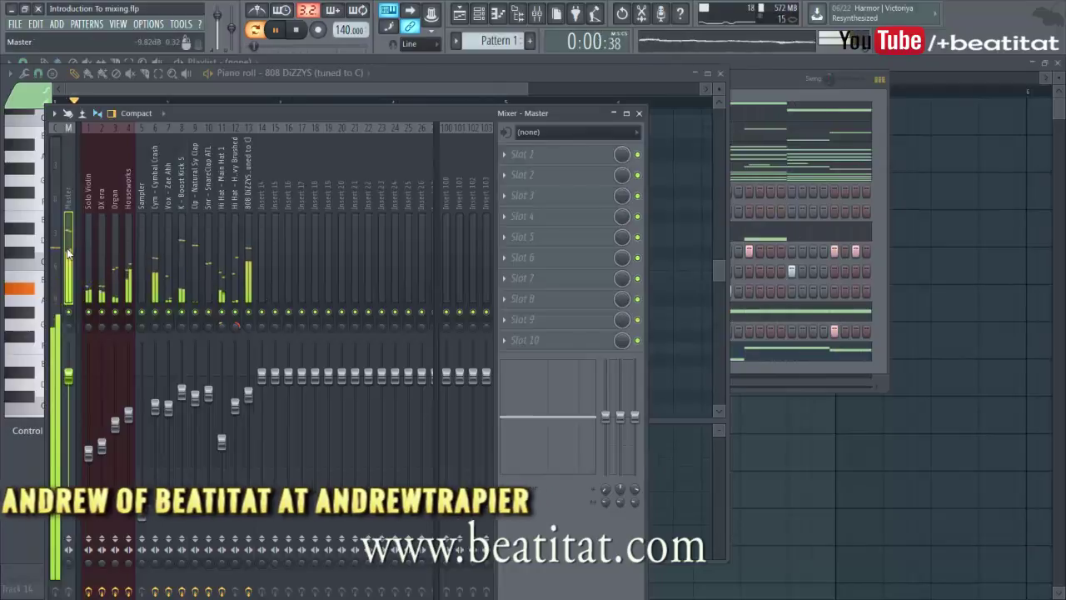
pyautogui.click(240, 301)
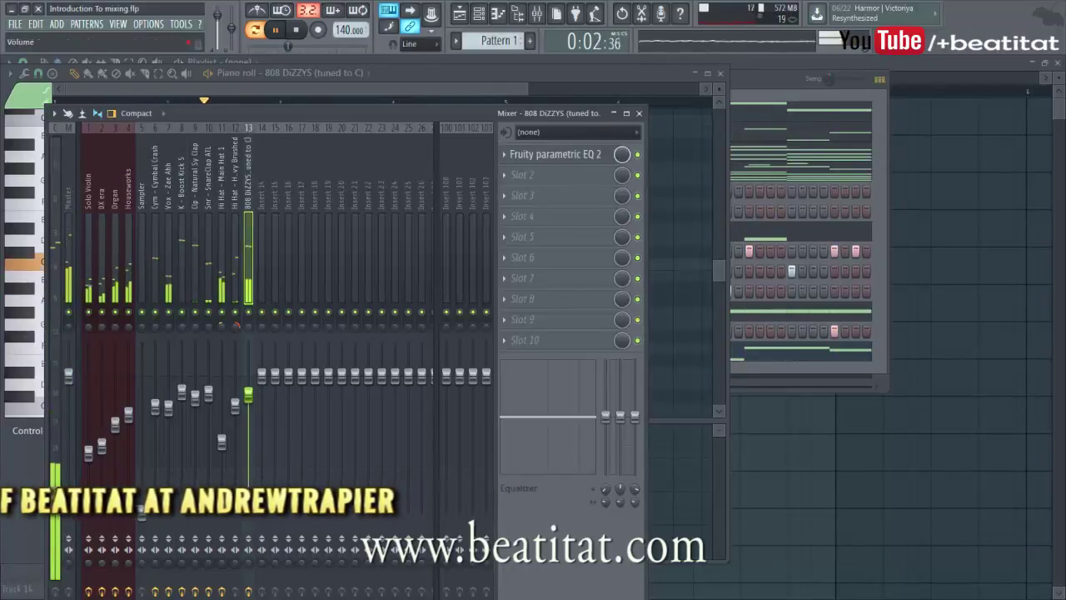
# Rebalance the low end during playback, setting the 808 DiZZYS track to about -4.2 dB and raising the Boost Kick 5 track slightly.
pyautogui.moveTo(248, 393); pyautogui.dragTo(248, 377)
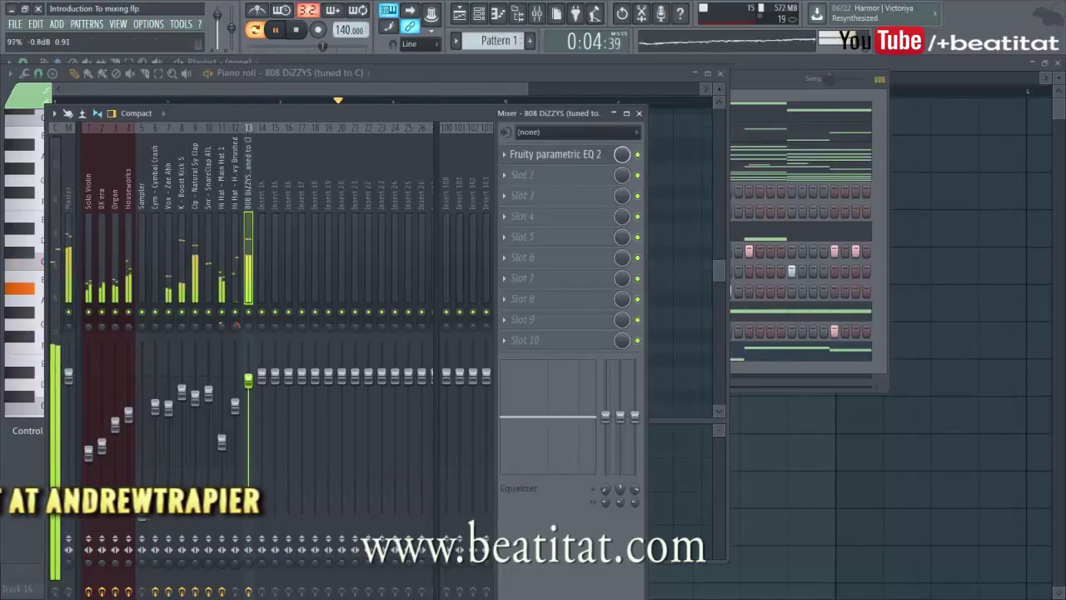
pyautogui.moveTo(249, 376); pyautogui.dragTo(248, 399)
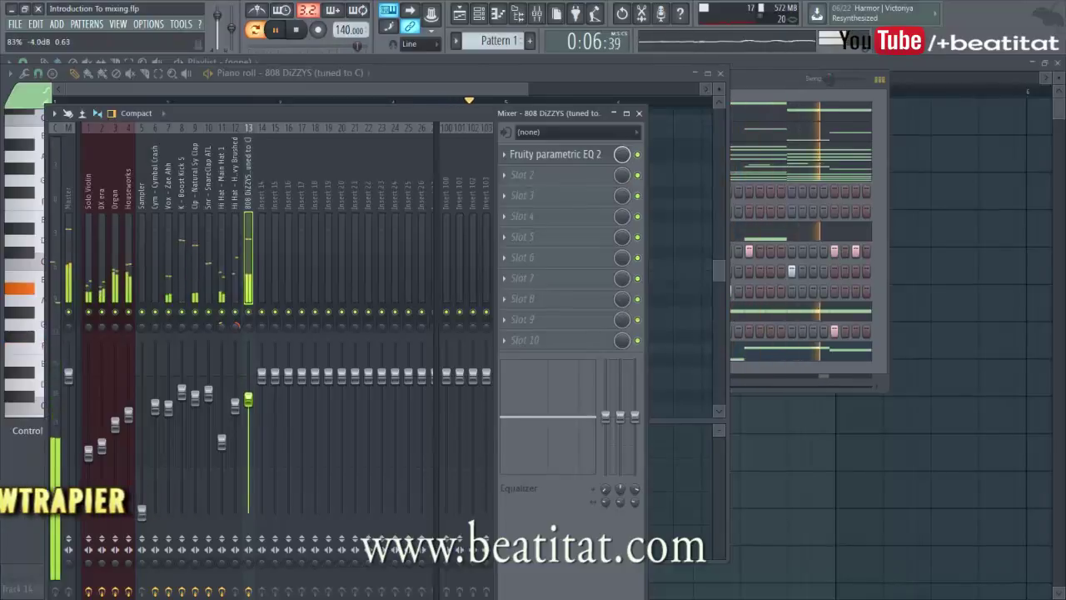
pyautogui.moveTo(182, 391); pyautogui.dragTo(182, 385)
pyautogui.moveTo(248, 400); pyautogui.dragTo(248, 401)
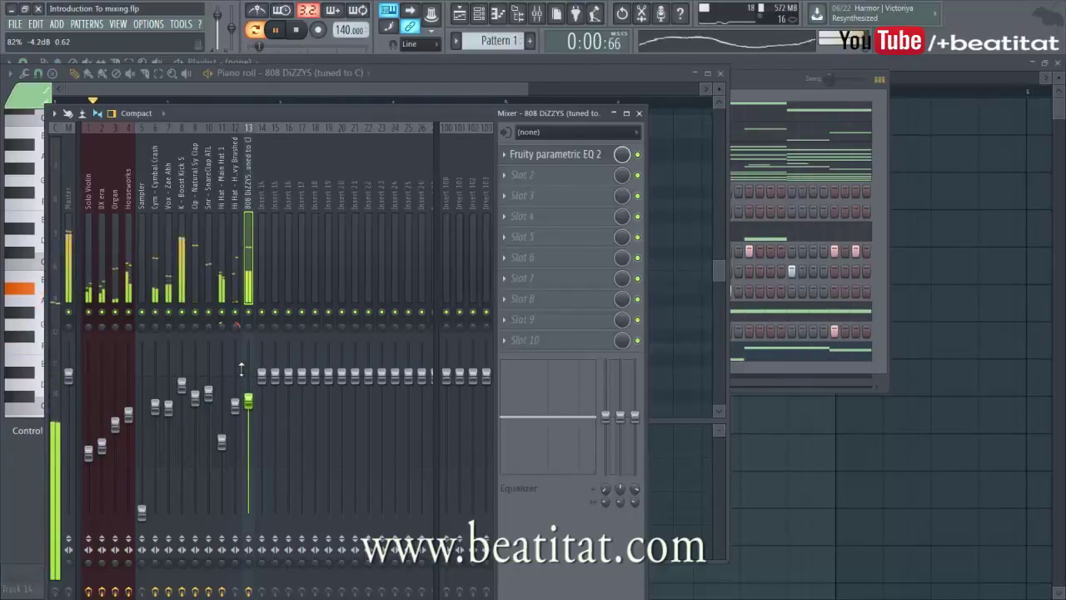
# Add Fruity Compressor in slot 3 of the 808 DiZZYS track with threshold -0.6 dB, ratio 2.0:1 and gain 1.7 dB.
pyautogui.click(538, 195)
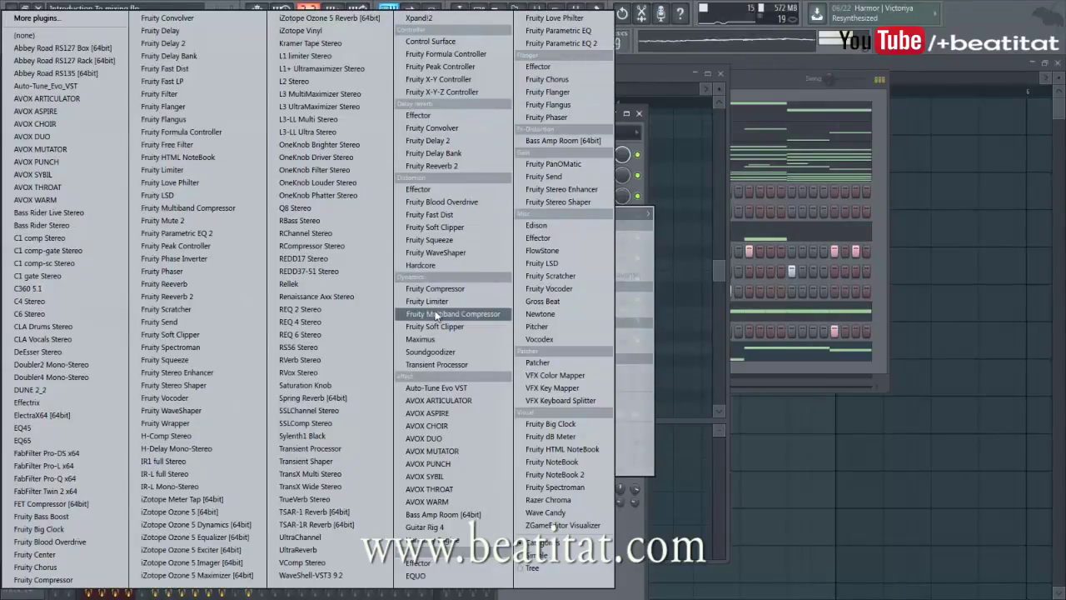
pyautogui.click(433, 289)
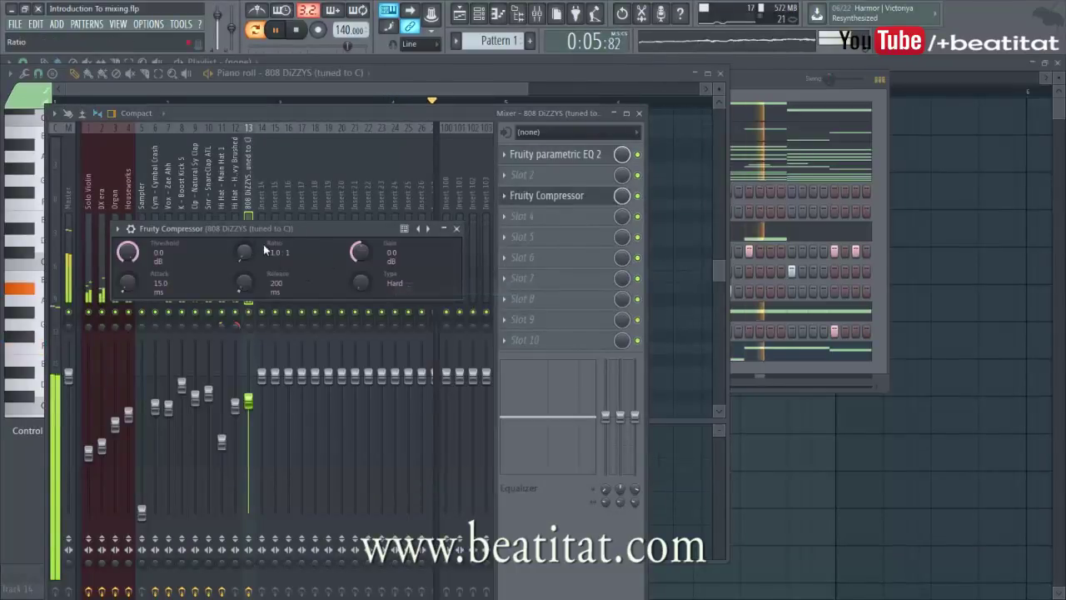
pyautogui.moveTo(361, 252); pyautogui.dragTo(360, 247)
pyautogui.moveTo(129, 252); pyautogui.dragTo(128, 255)
pyautogui.moveTo(244, 251); pyautogui.dragTo(244, 234)
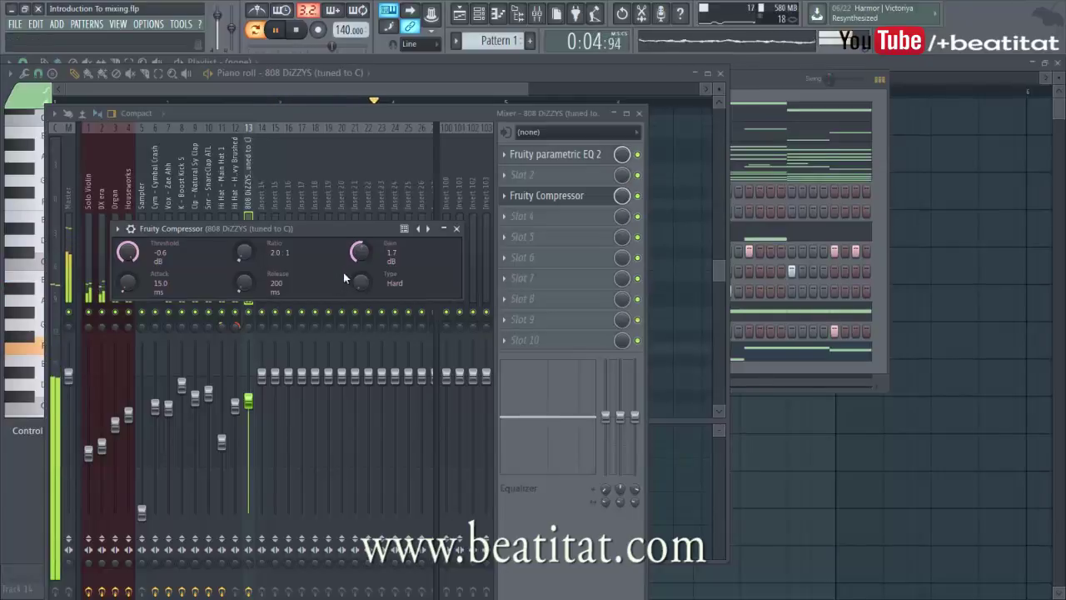
pyautogui.click(456, 228)
pyautogui.moveTo(251, 401); pyautogui.dragTo(251, 400)
# In the 808 DiZZYS piano roll, move the opening A#4 note up to D#5, stop playback and close the piano roll.
pyautogui.press('F9')
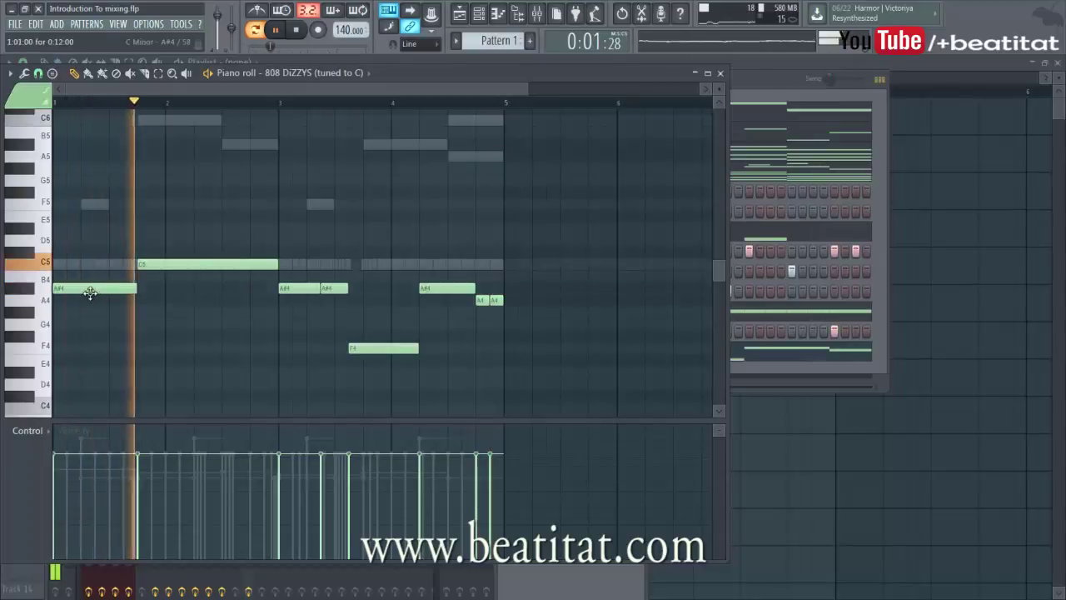
pyautogui.scroll(5, 88, 276)
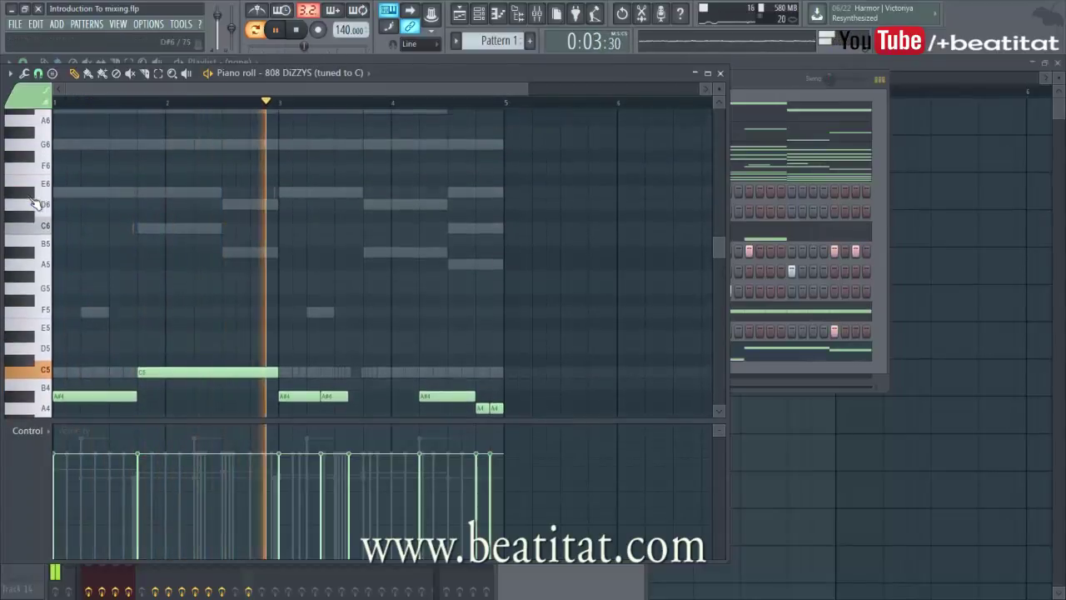
pyautogui.moveTo(75, 396); pyautogui.dragTo(49, 337)
pyautogui.scroll(-3, 47, 341)
pyautogui.scroll(-1, 48, 342)
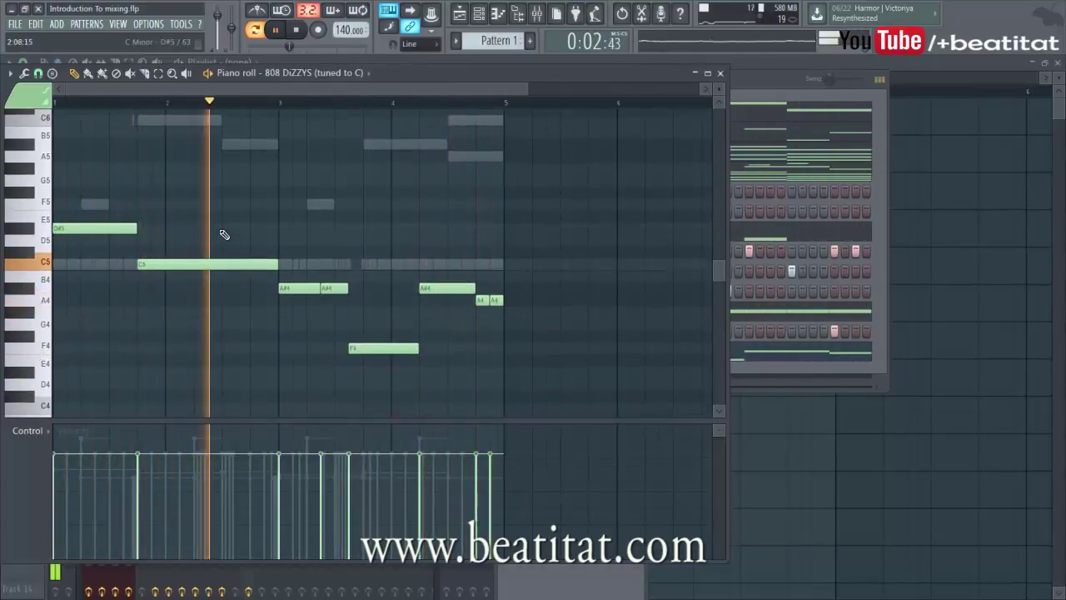
pyautogui.press('space')
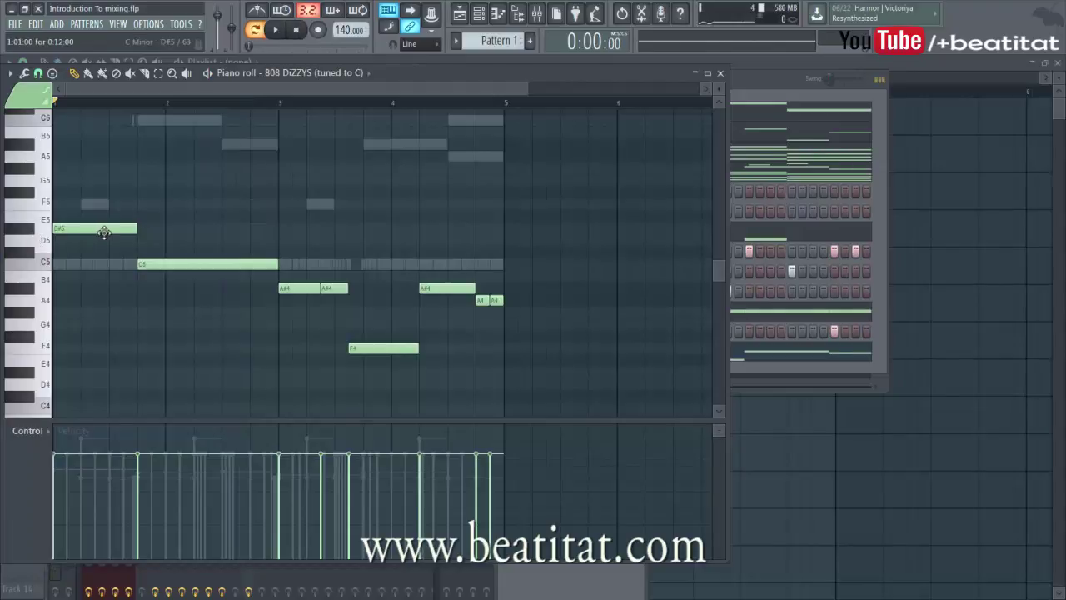
pyautogui.click(721, 72)
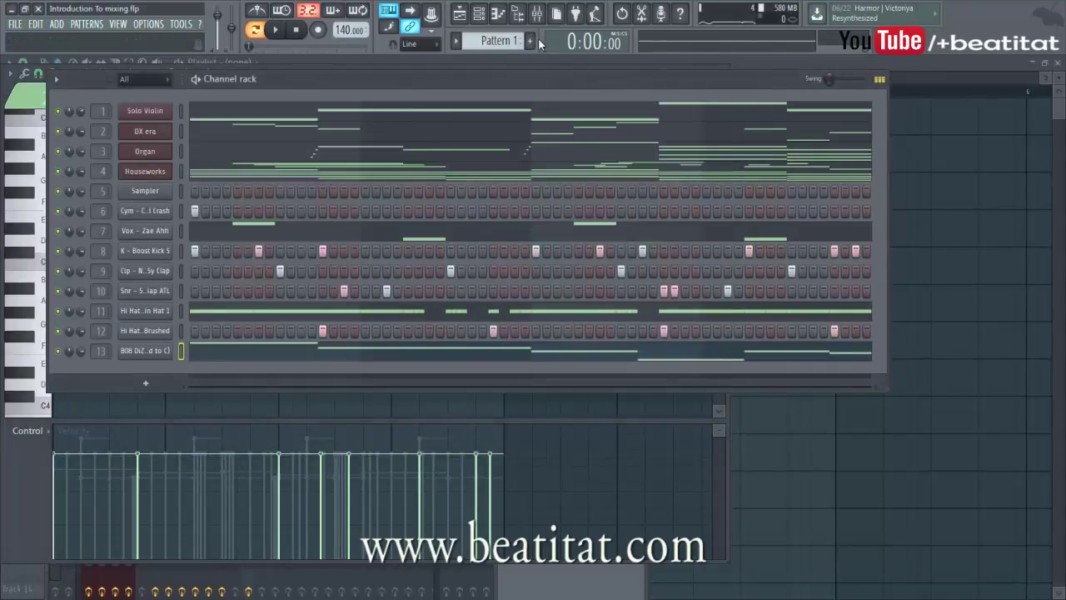
# Review the Fruity Parametric EQ 2 curve and Fruity Compressor settings on the 808 DiZZYS mixer track.
pyautogui.click(538, 14)
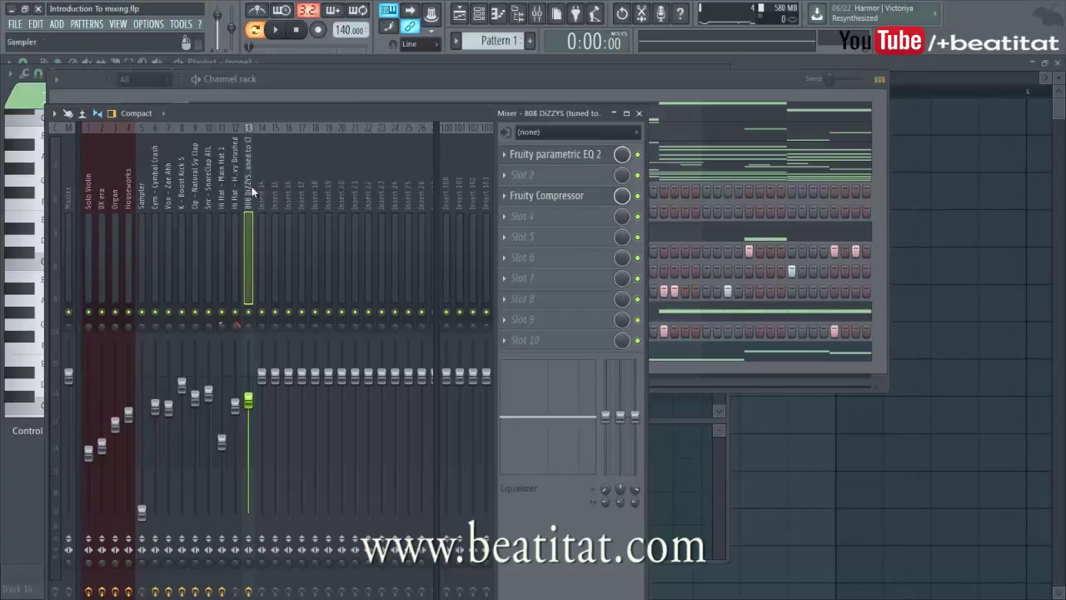
pyautogui.click(554, 154)
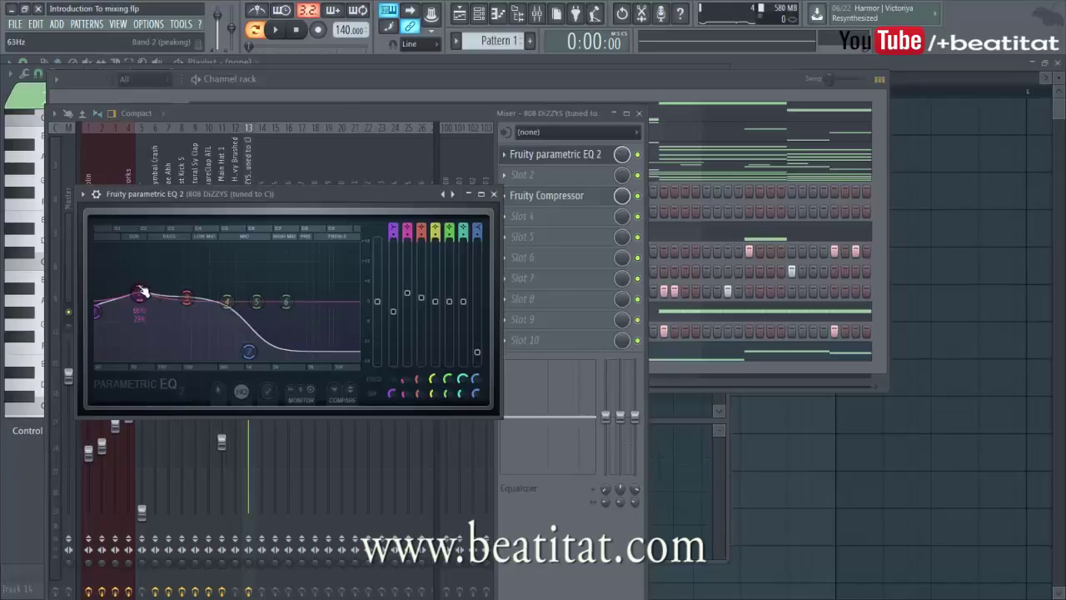
pyautogui.click(494, 195)
pyautogui.click(546, 196)
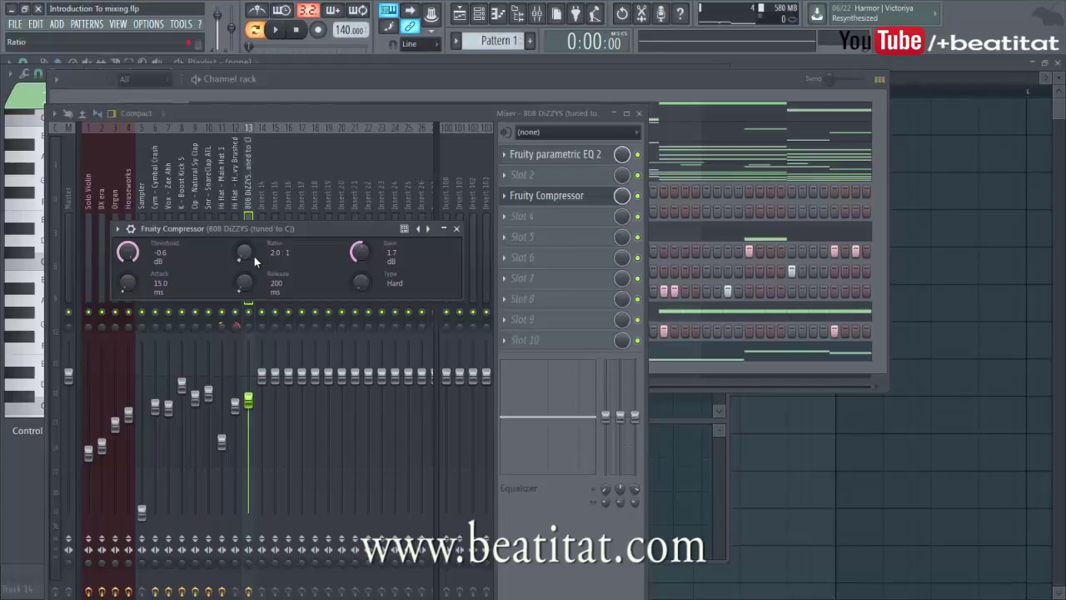
pyautogui.click(457, 230)
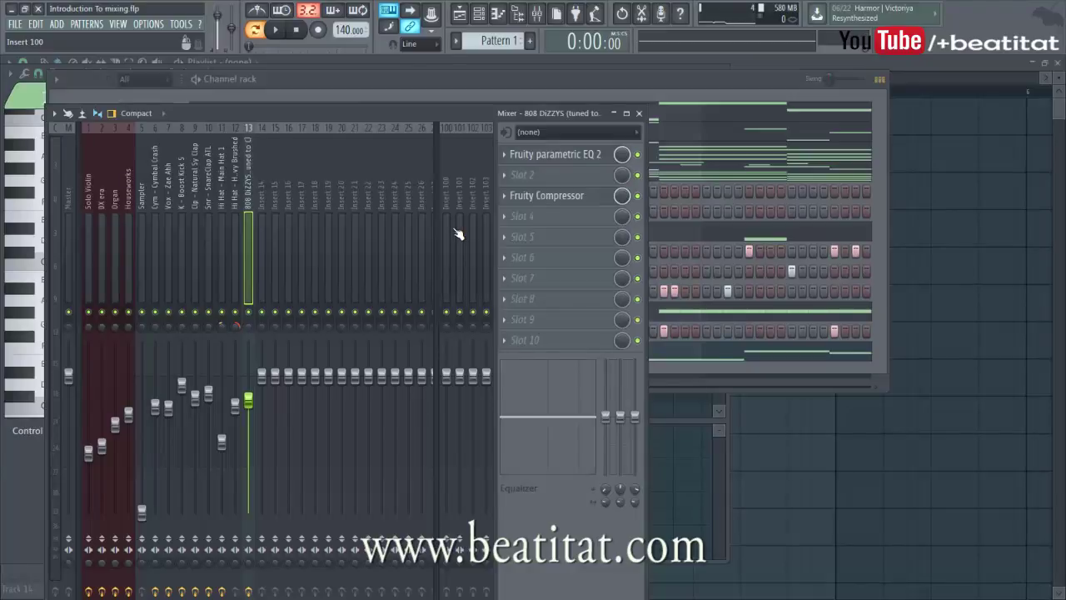
# Play the full pattern with the Master track selected to check the overall mix level, and stop playback.
pyautogui.press('space')
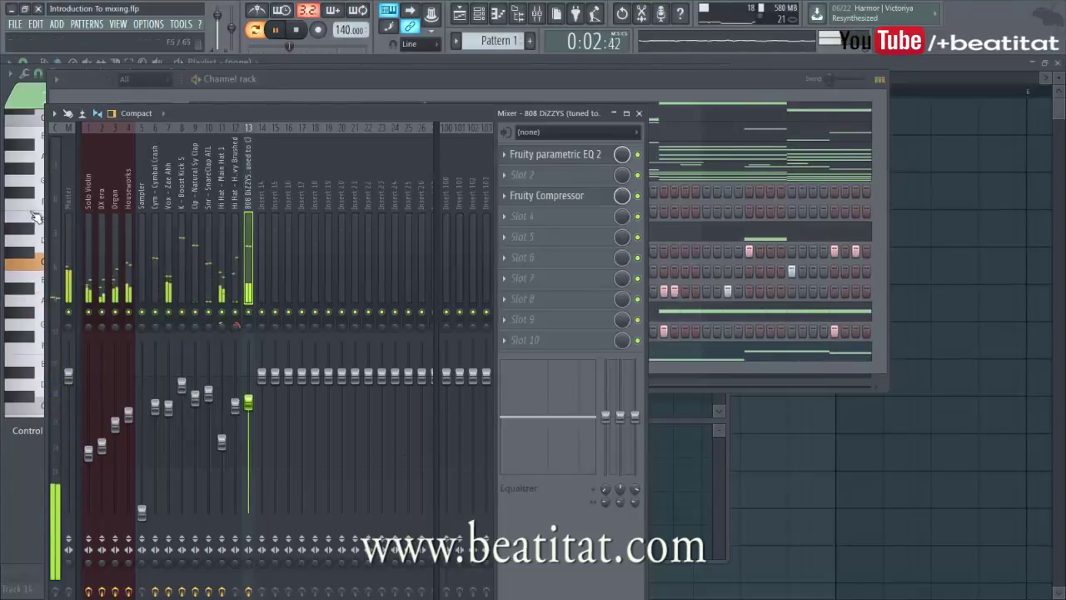
pyautogui.click(65, 216)
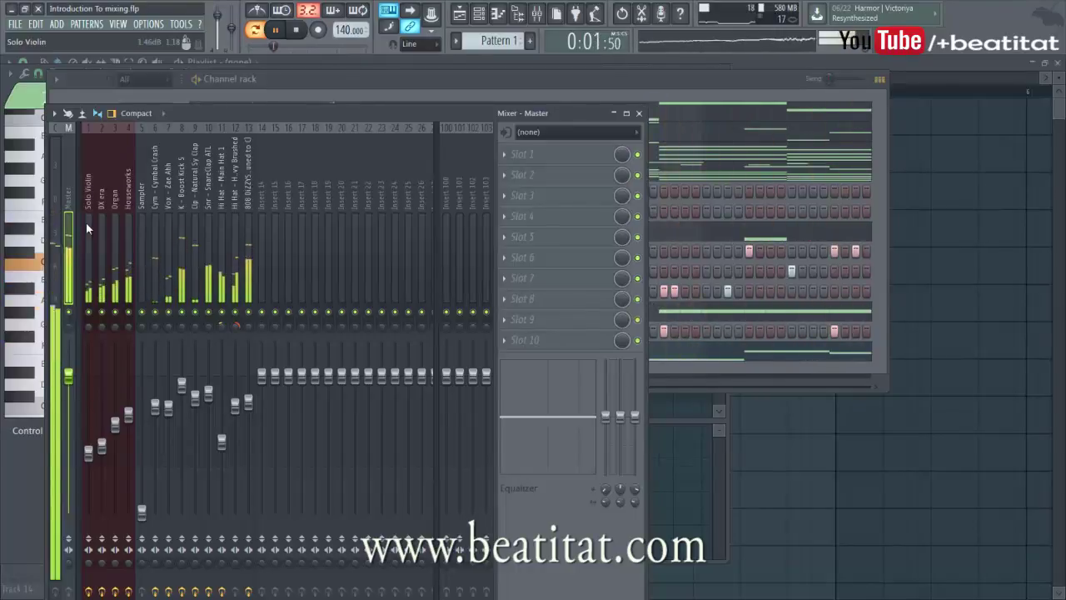
pyautogui.press('space')
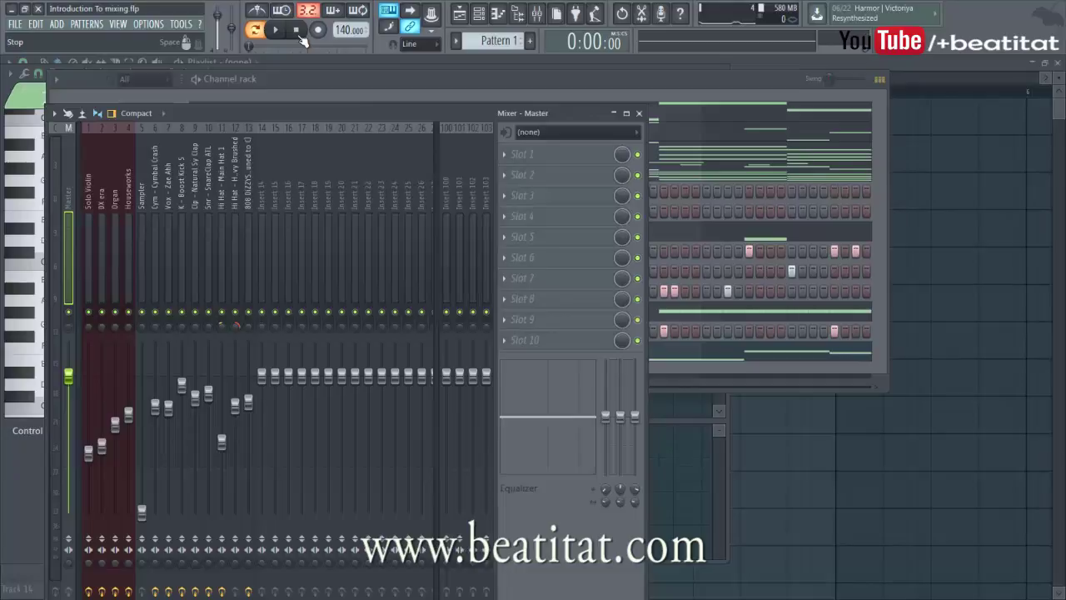
pyautogui.press('space')
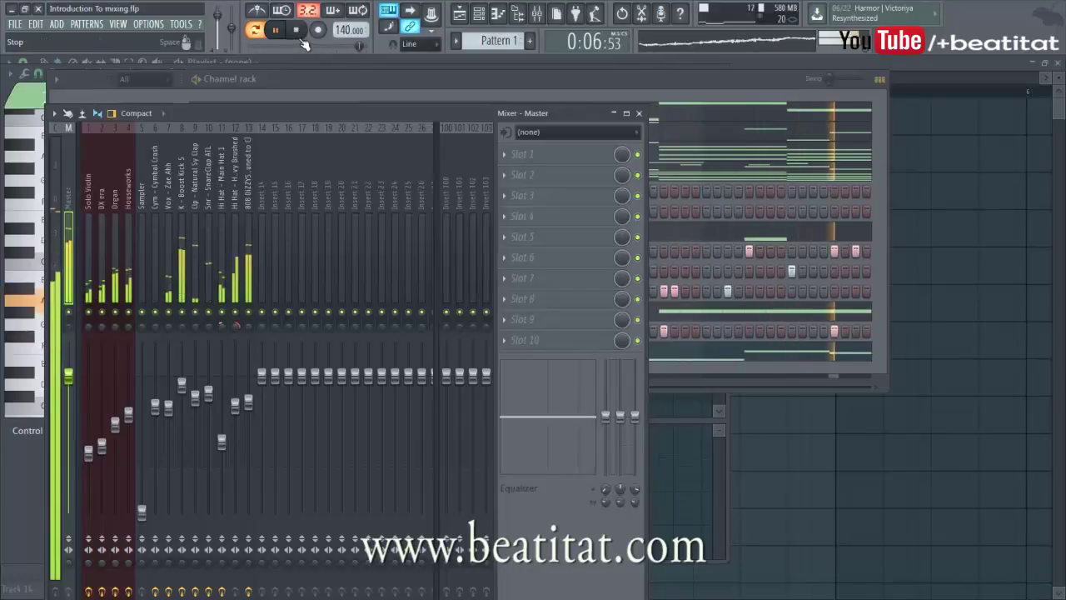
pyautogui.click(299, 34)
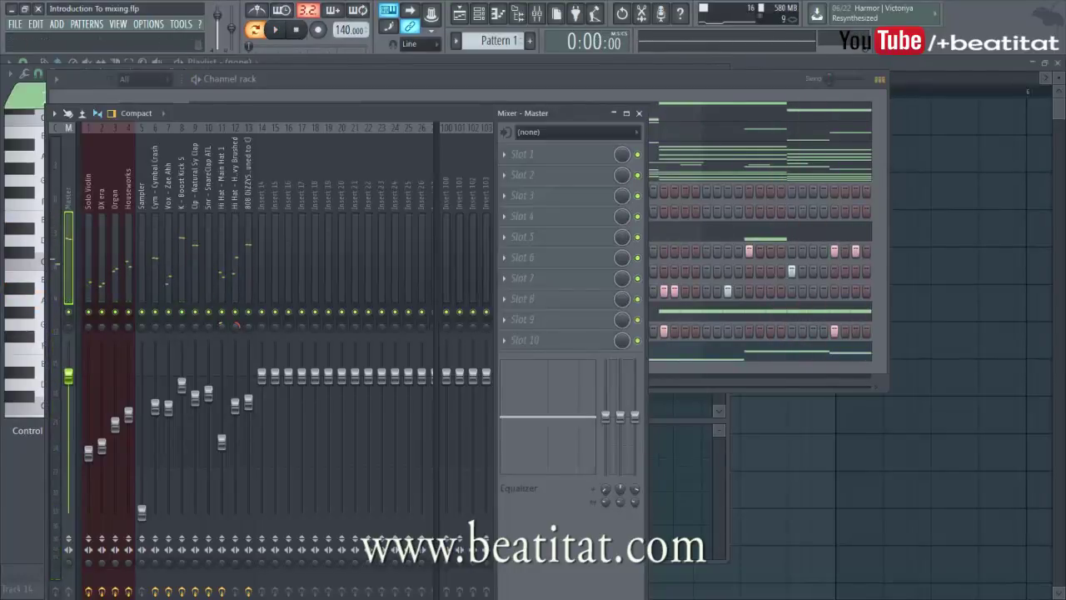